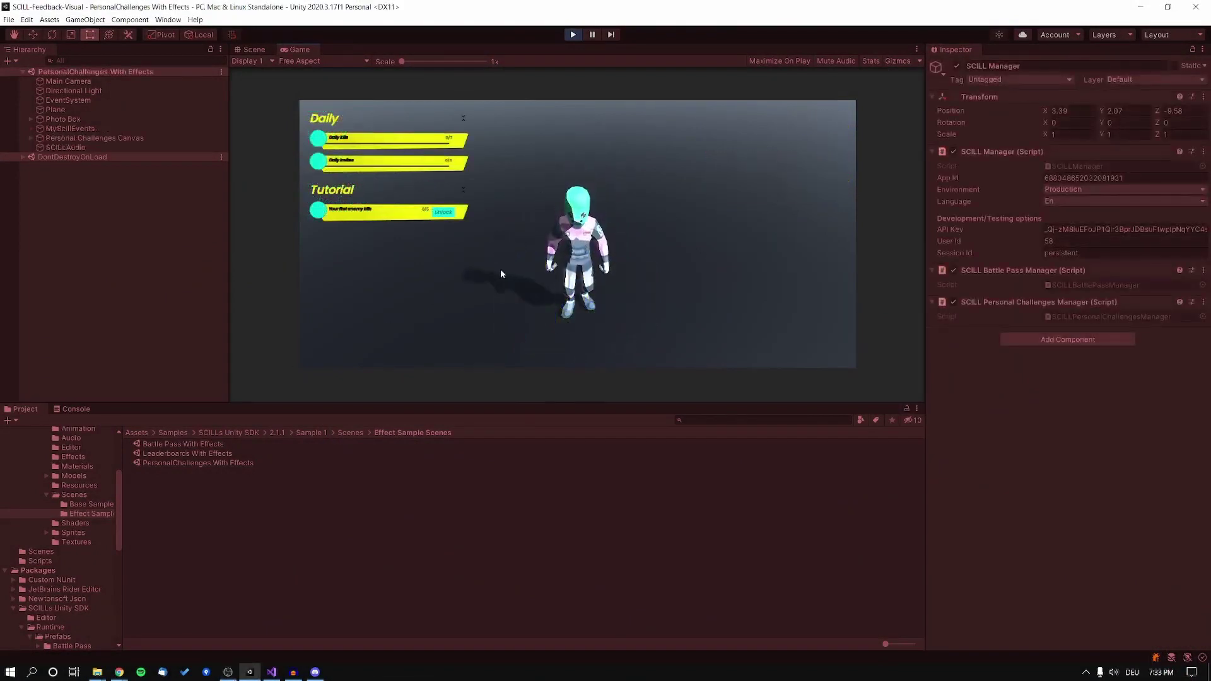
Step: In the running effects scene, trigger several kill events for the daily challenge, and unlock and activate the tutorial challenge
left_click(520, 251)
left_click(521, 251)
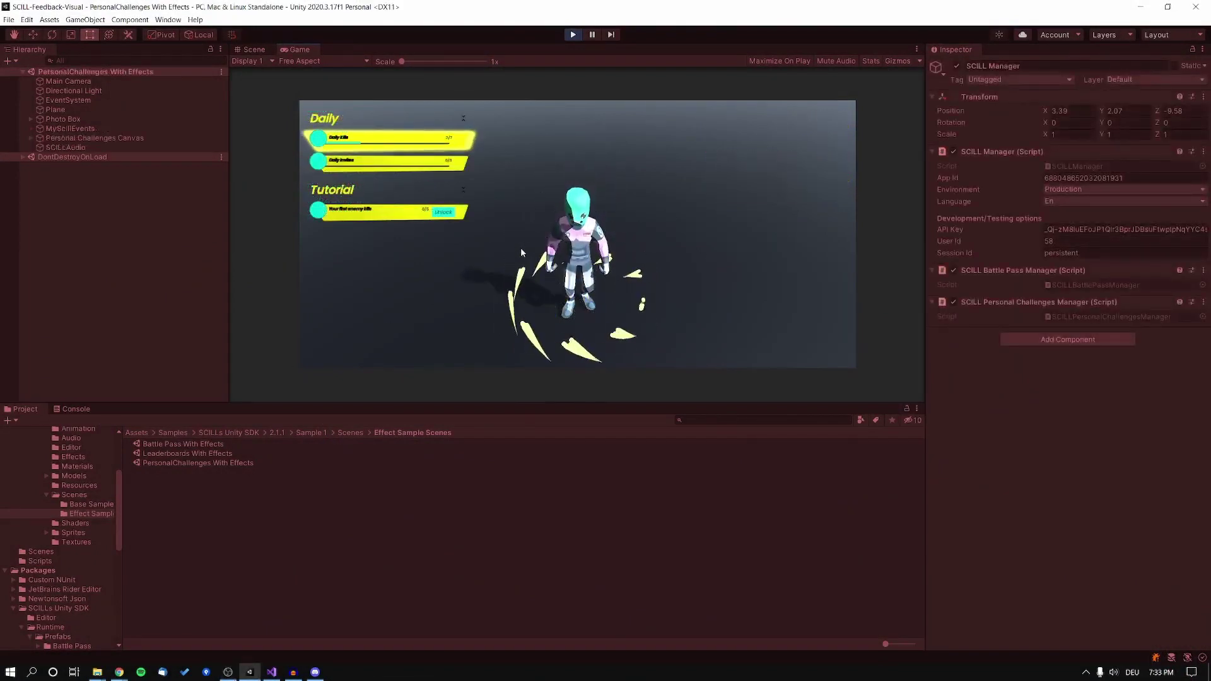
left_click(521, 251)
left_click(521, 251)
left_click(520, 252)
left_click(521, 251)
left_click(520, 252)
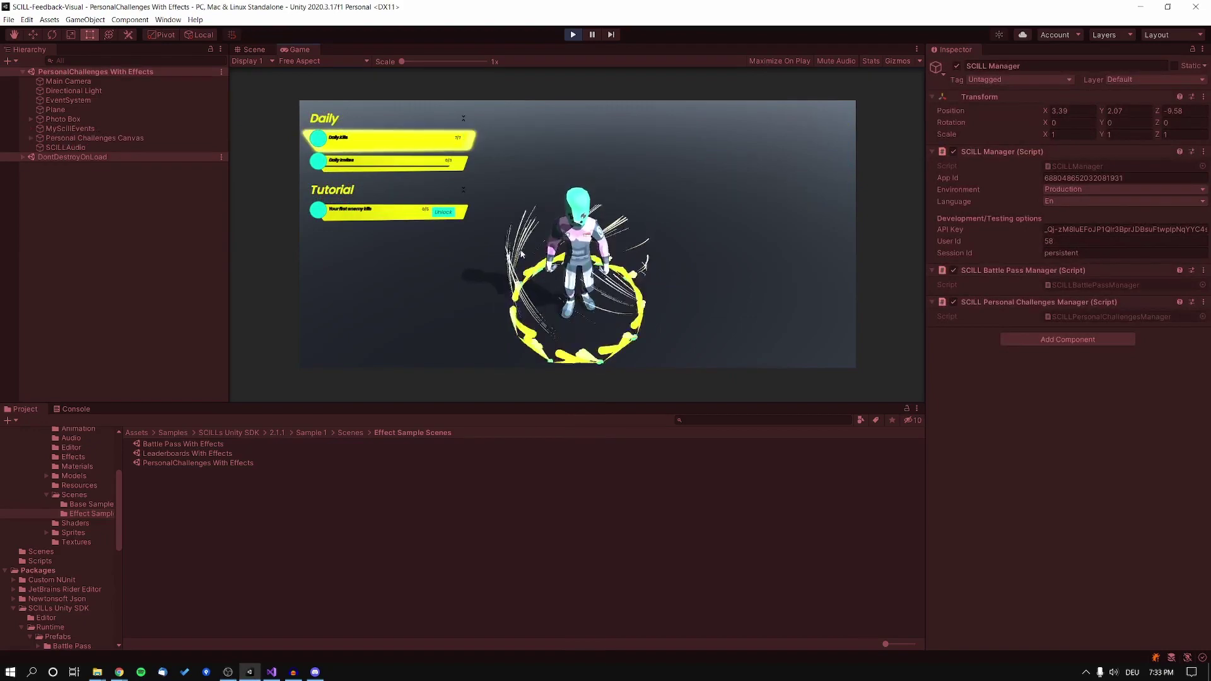
left_click(443, 216)
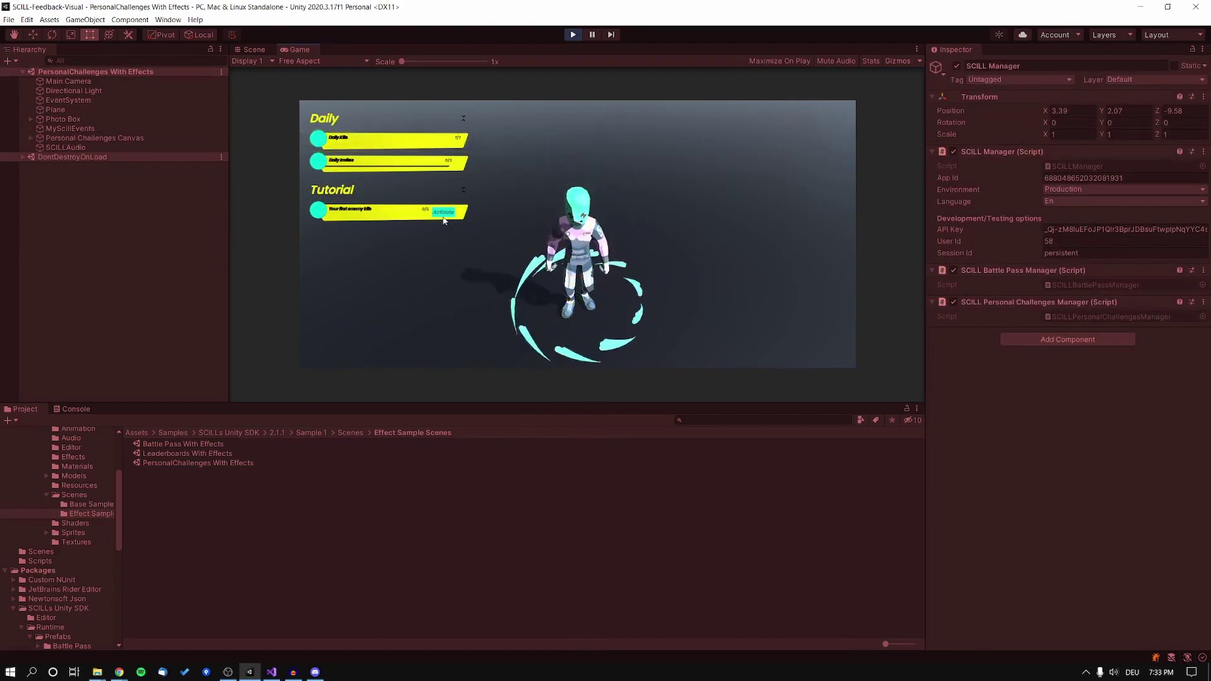
left_click(443, 213)
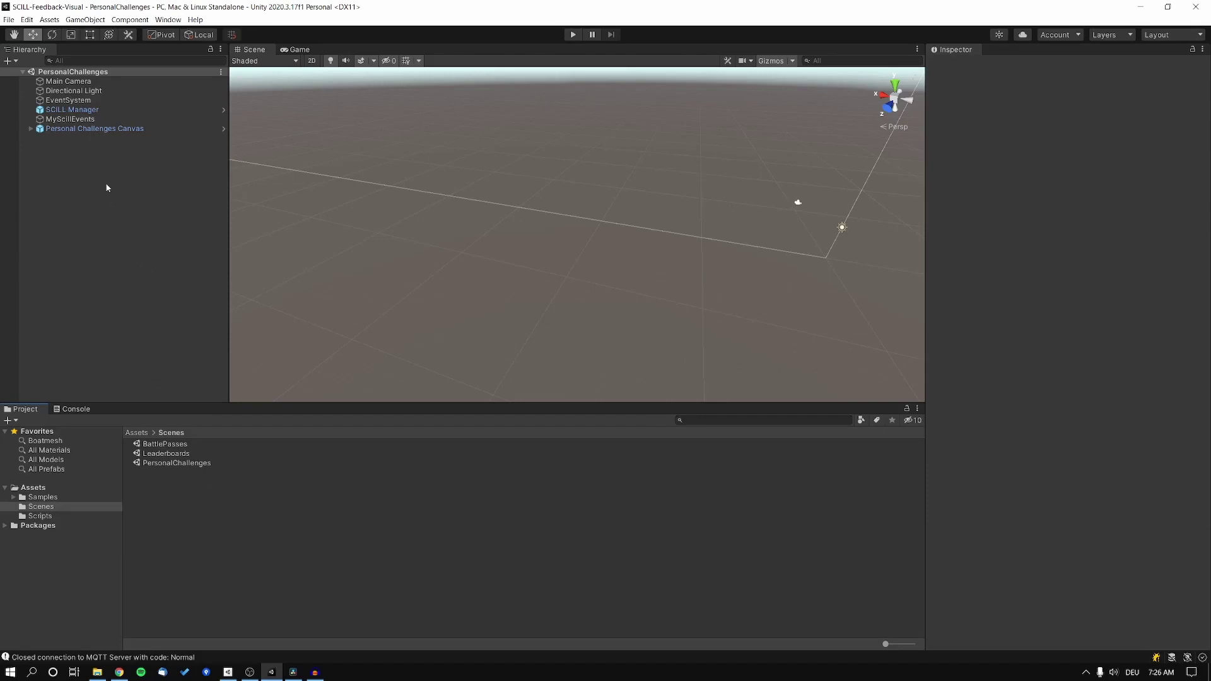
Step: Inspect the SCILL Manager, MyScillEvents and Personal Challenges Canvas objects, and locate the canvas's source prefab in the project
left_click(84, 111)
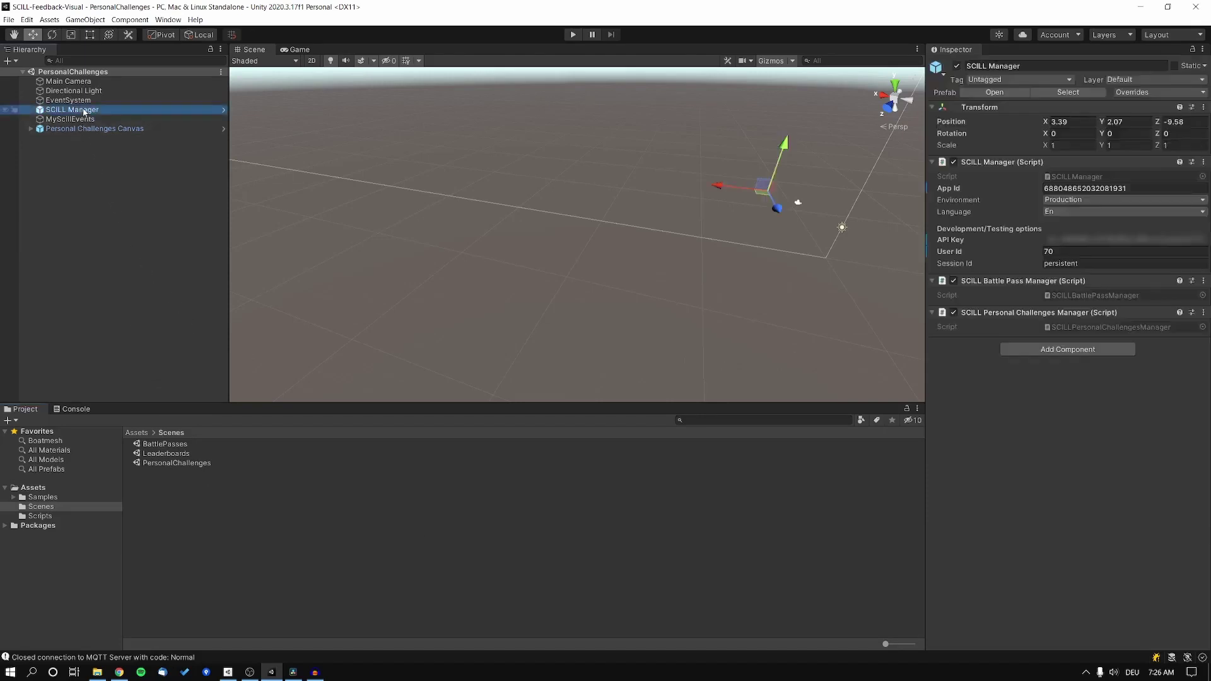
left_click(86, 120)
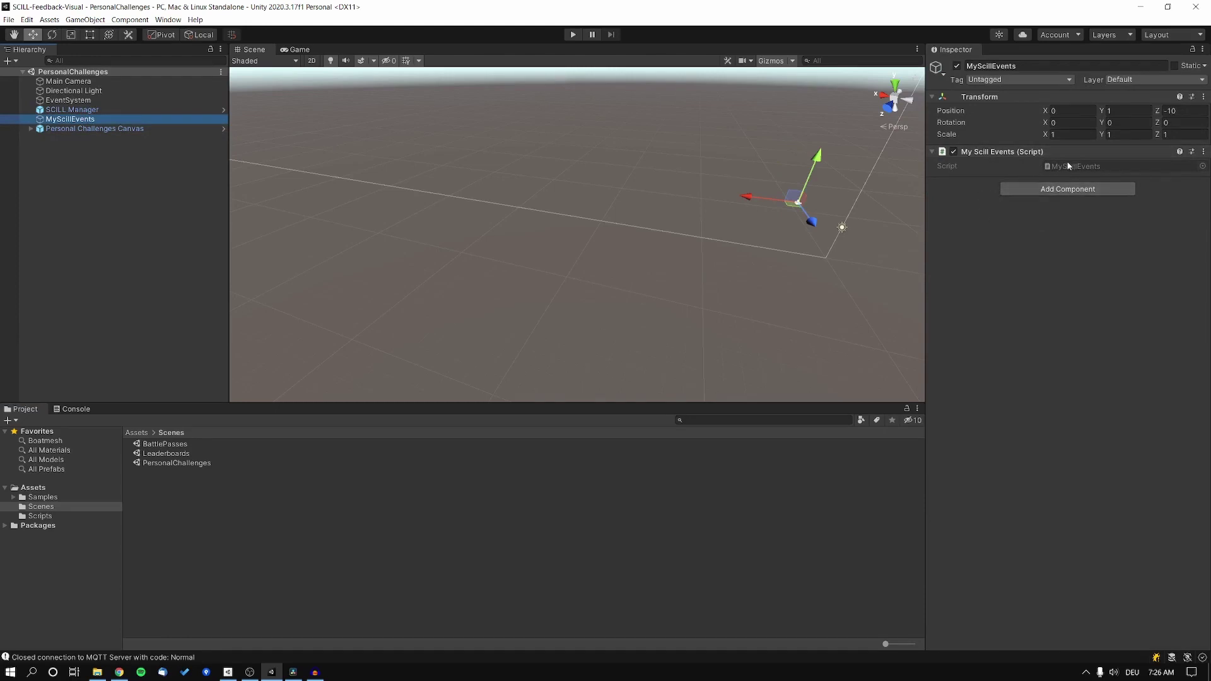
left_click(98, 130)
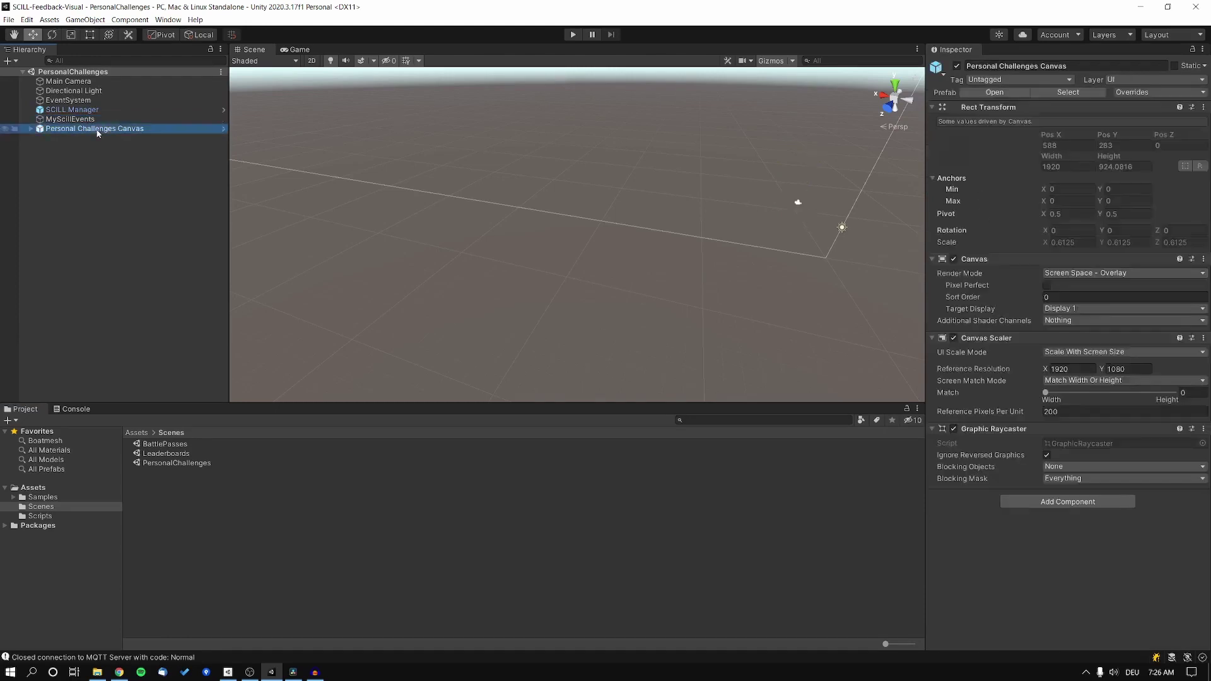
left_click(1068, 92)
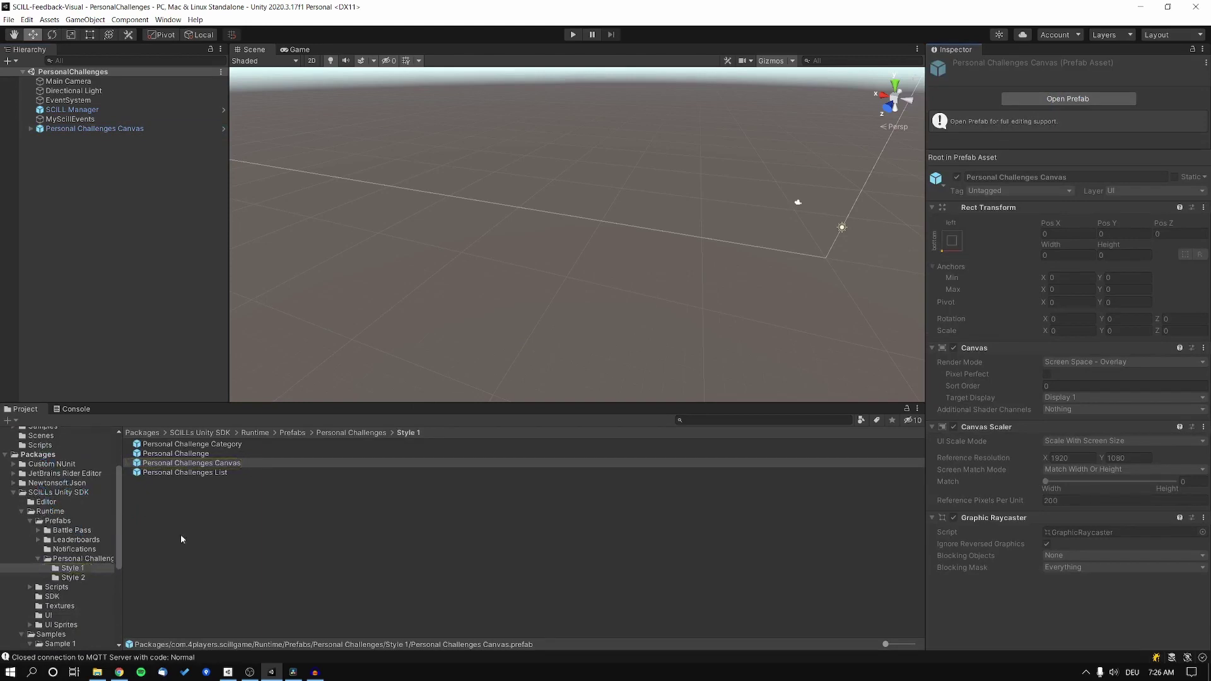
Step: Clear the selection and run the PersonalChallenges scene to check the challenge list, stopping play mode again
left_click(167, 341)
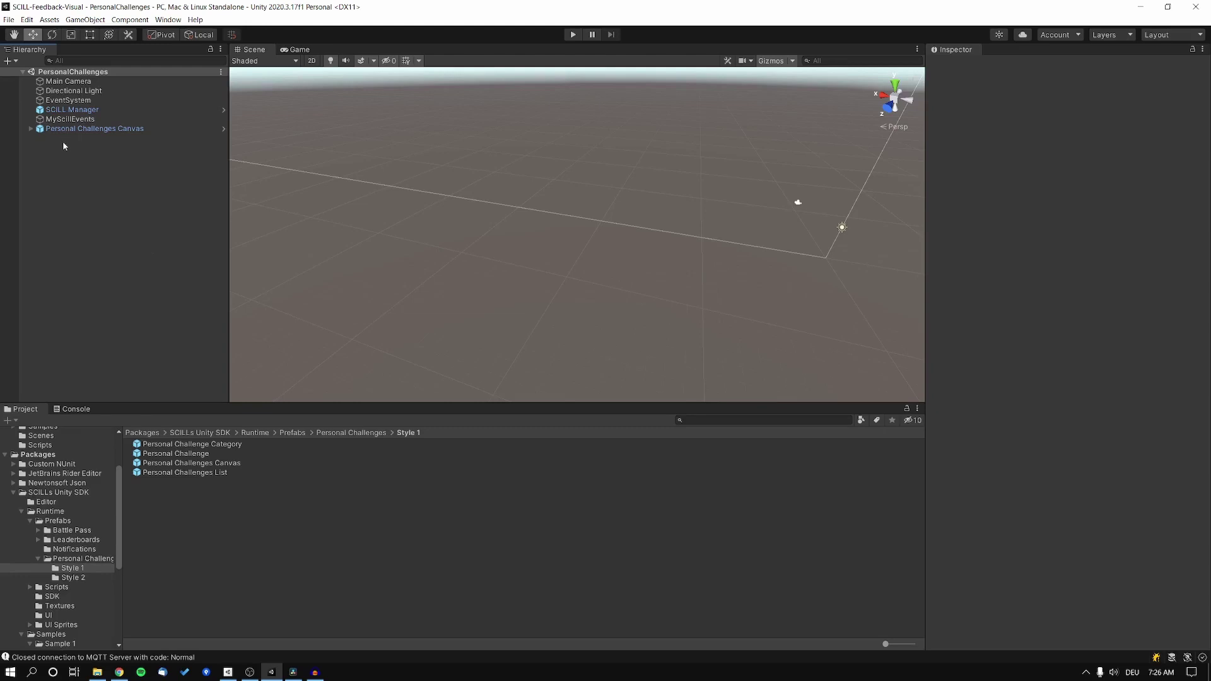
left_click(567, 33)
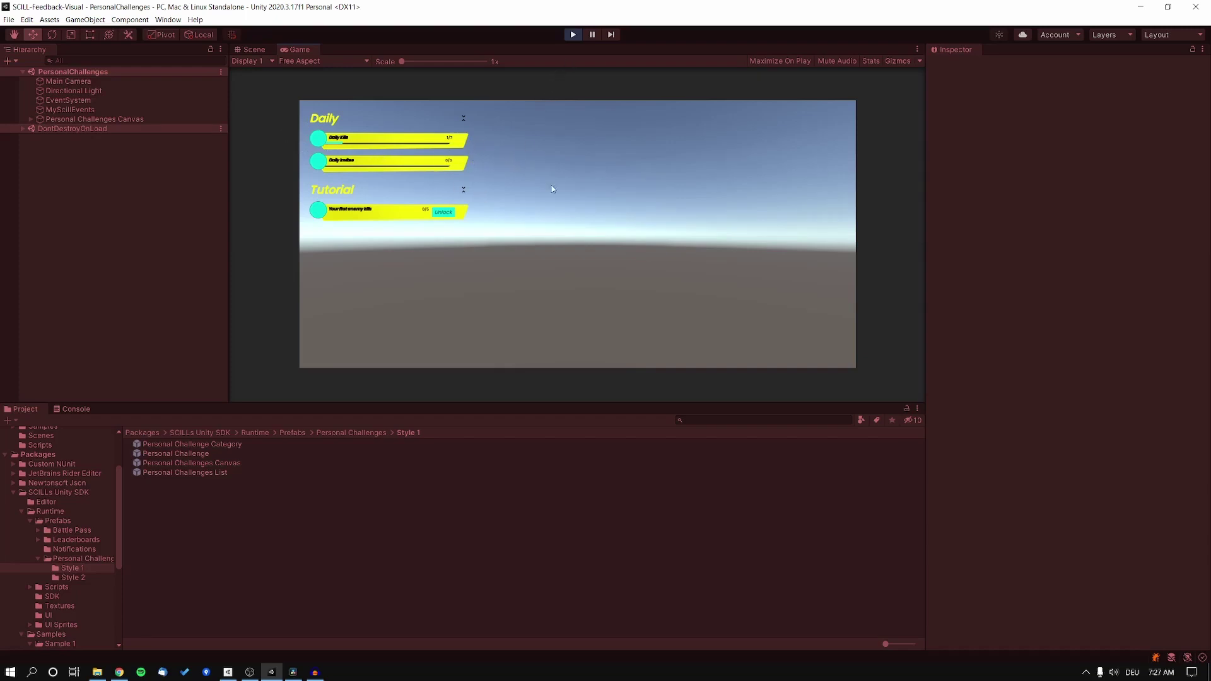
left_click(573, 34)
Step: Inspect the Content object inside the Personal Challenges List's Viewport and locate its assigned Challenge Prefab in the project
left_click(30, 129)
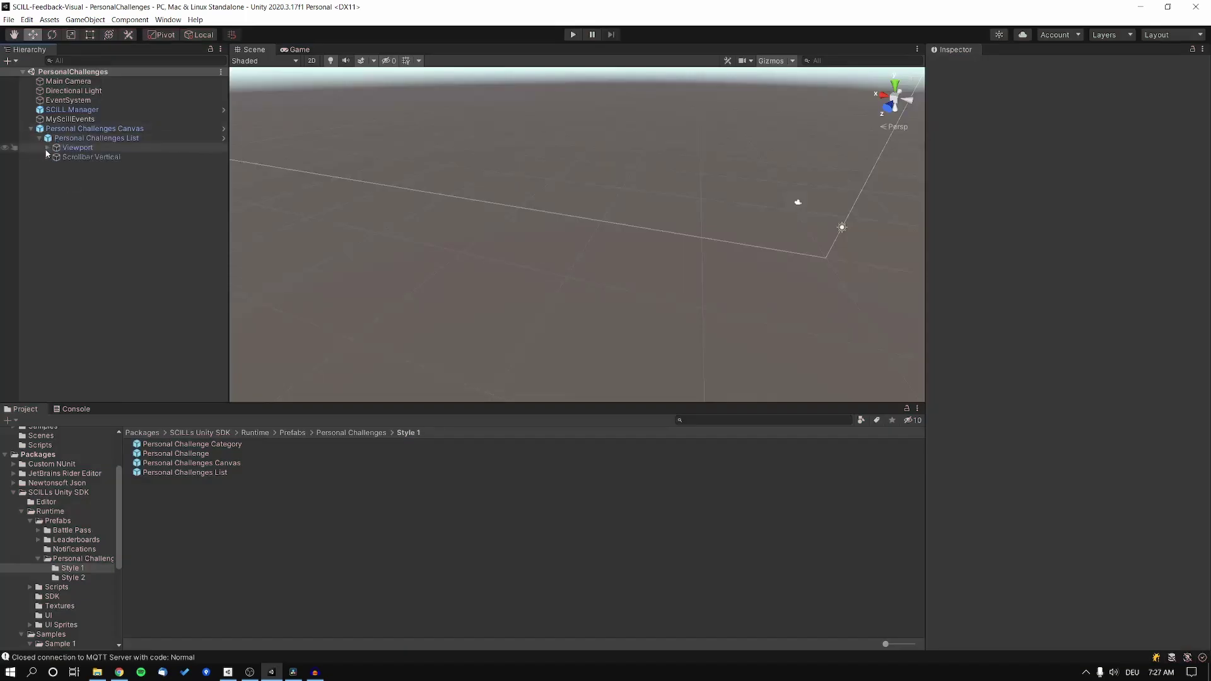
left_click(47, 147)
left_click(69, 158)
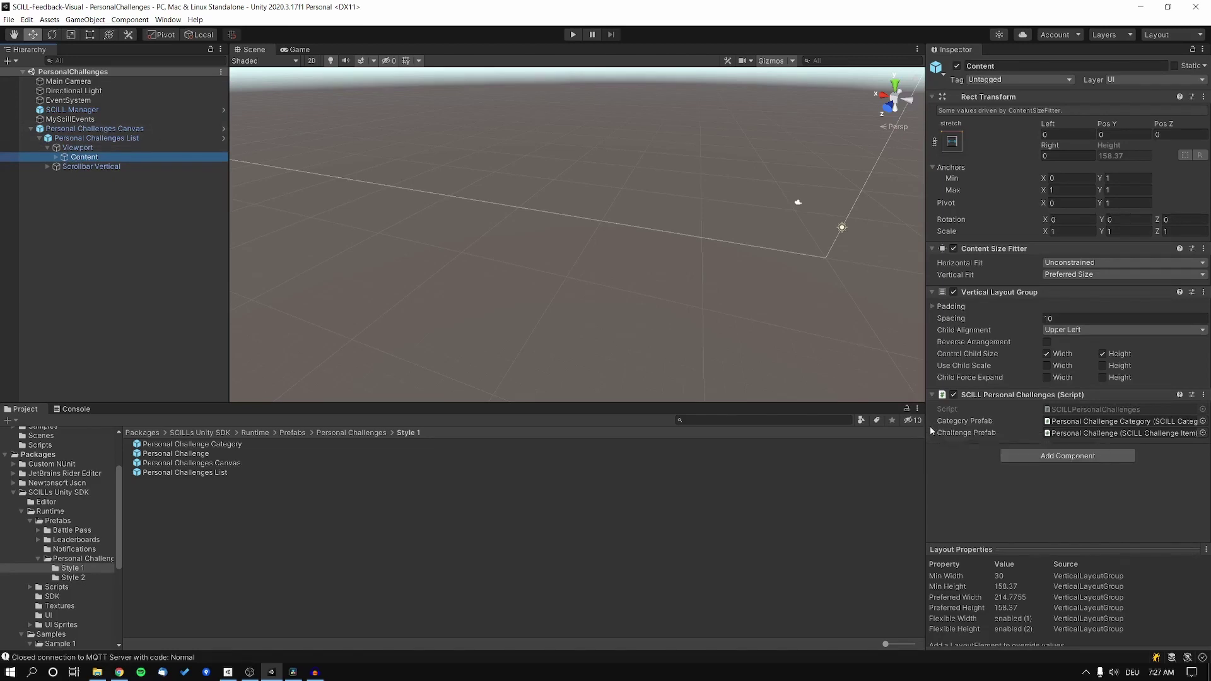
key("ctrl+p")
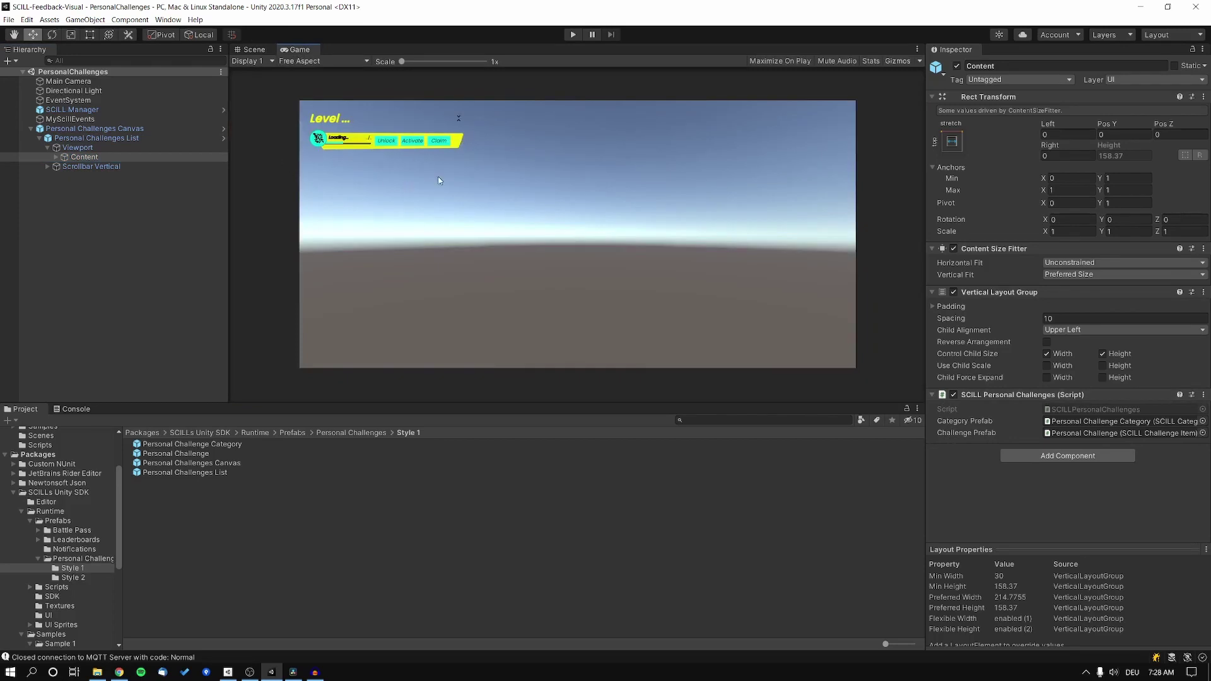
left_click(1091, 433)
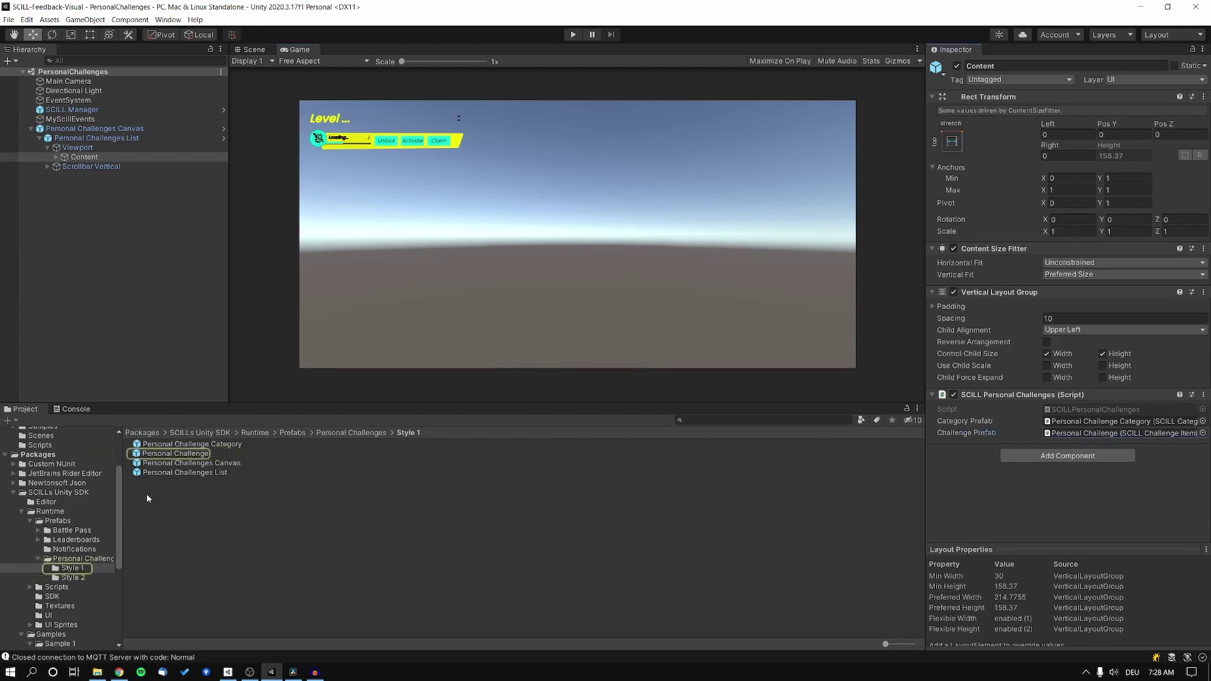
Step: Open the Effects folder of Sample 1 in the SCILLs Unity SDK package's Samples
scroll(63, 524, "down", 2)
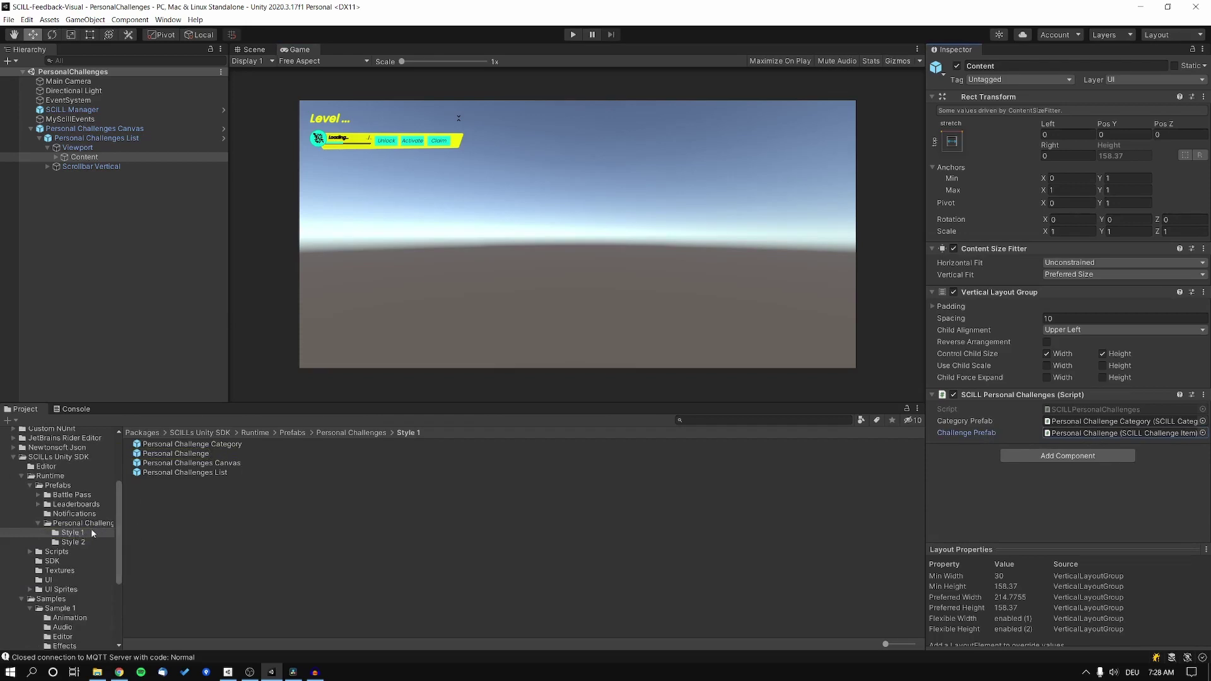
scroll(88, 523, "down", 4)
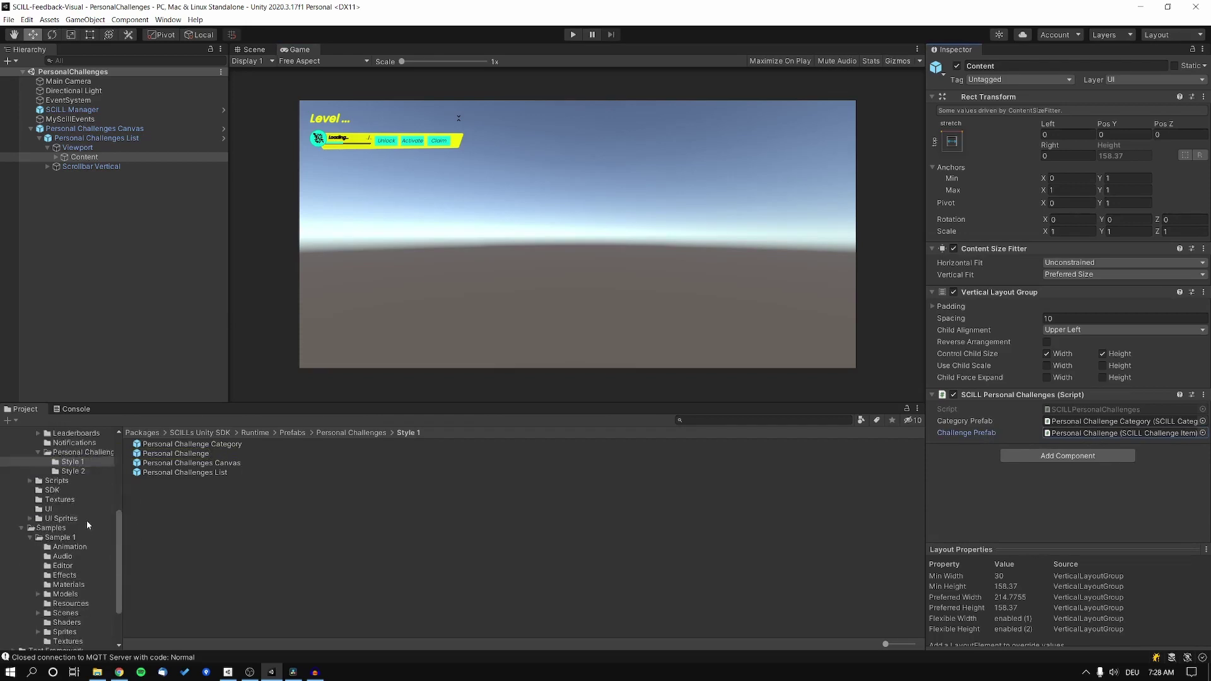
scroll(87, 524, "down", 2)
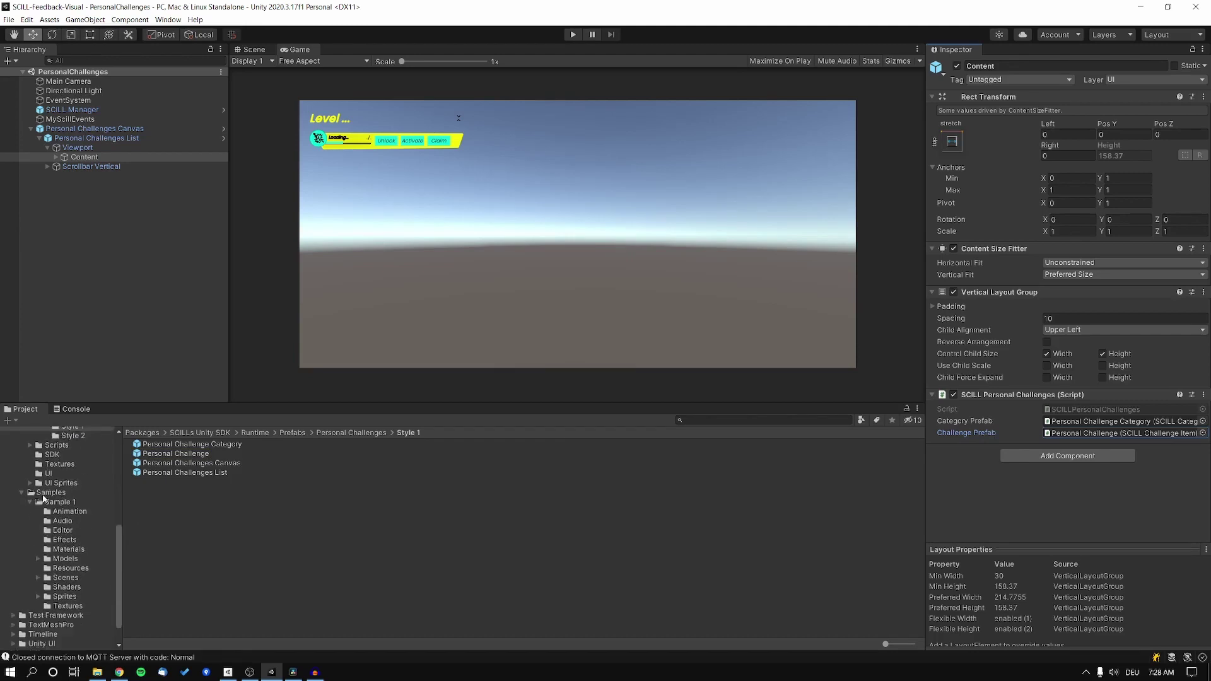
scroll(46, 509, "up", 4)
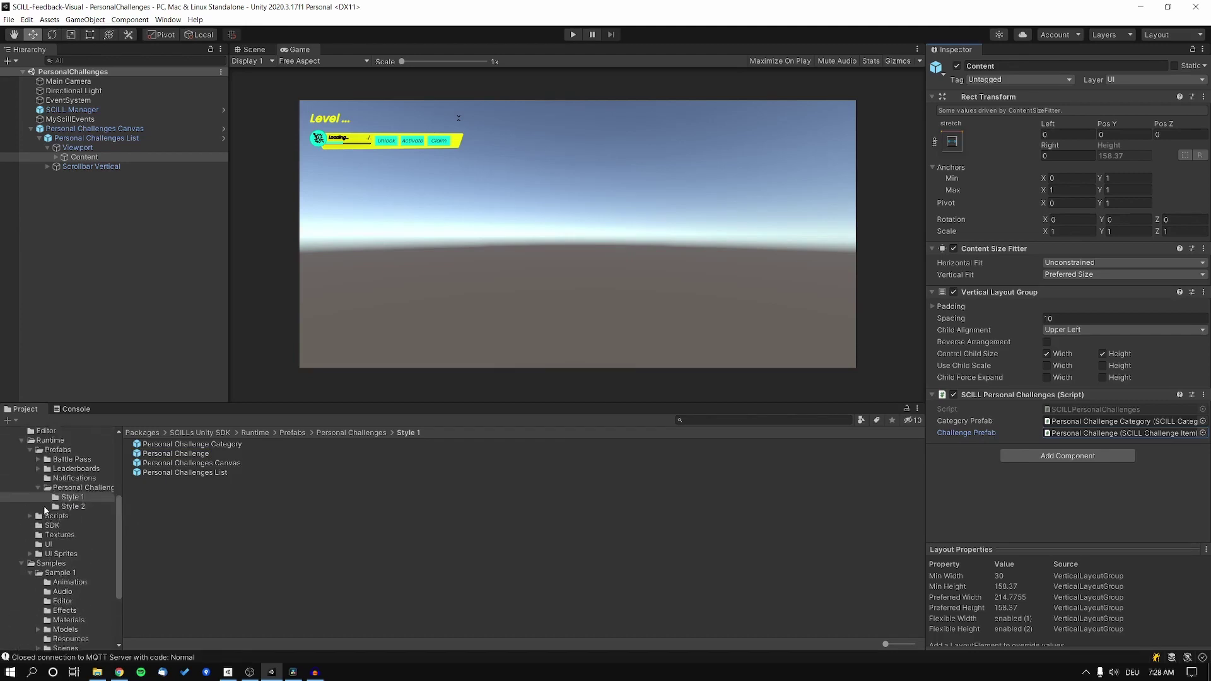
scroll(50, 521, "down", 5)
left_click(42, 465)
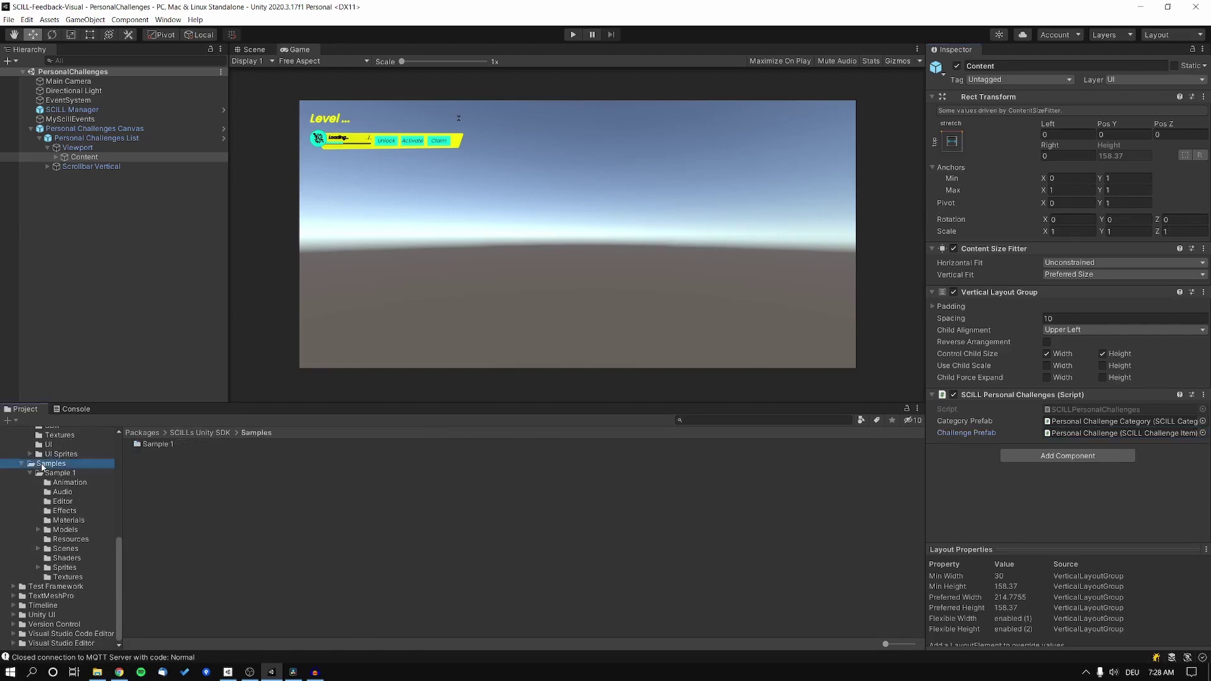
left_click(55, 473)
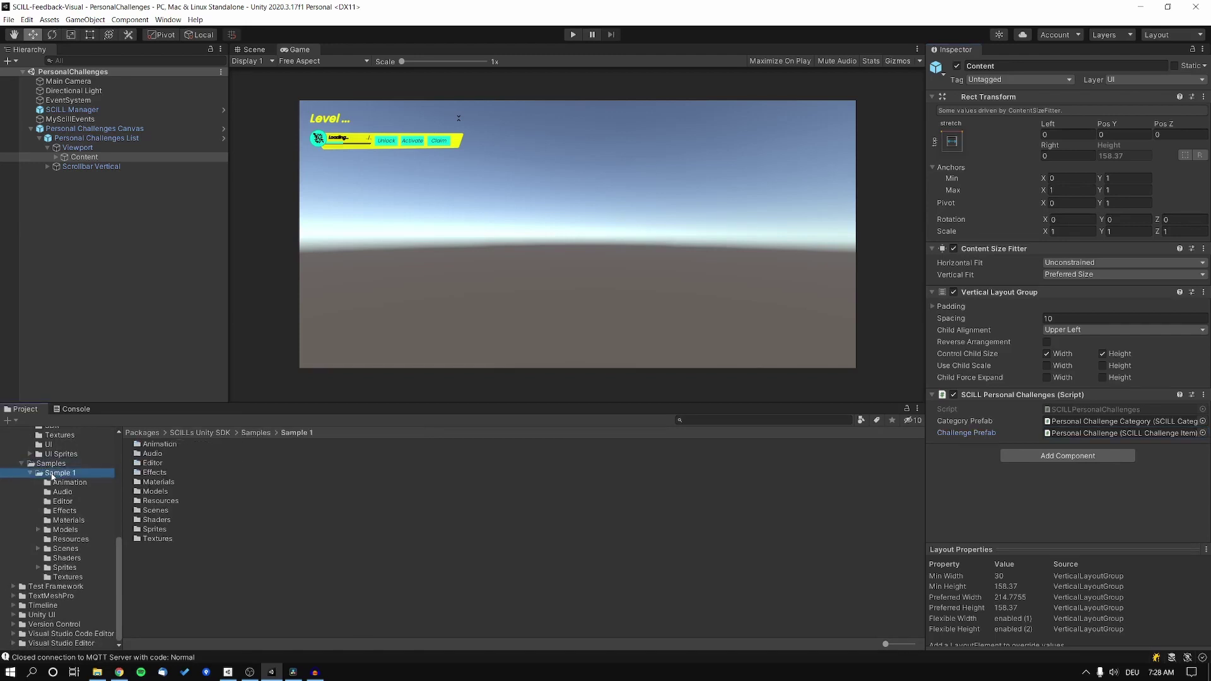
left_click(65, 512)
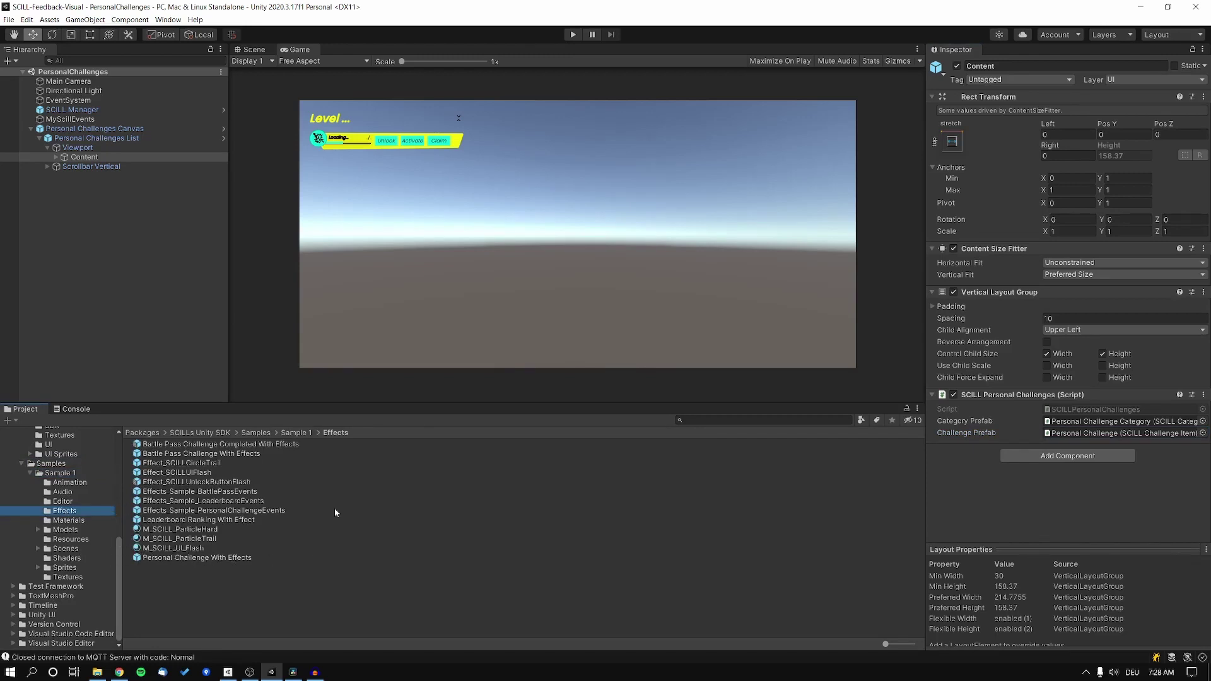
Step: Open the Personal Challenge With Effects prefab and show it in the Scene view with nothing selected
double_click(198, 558)
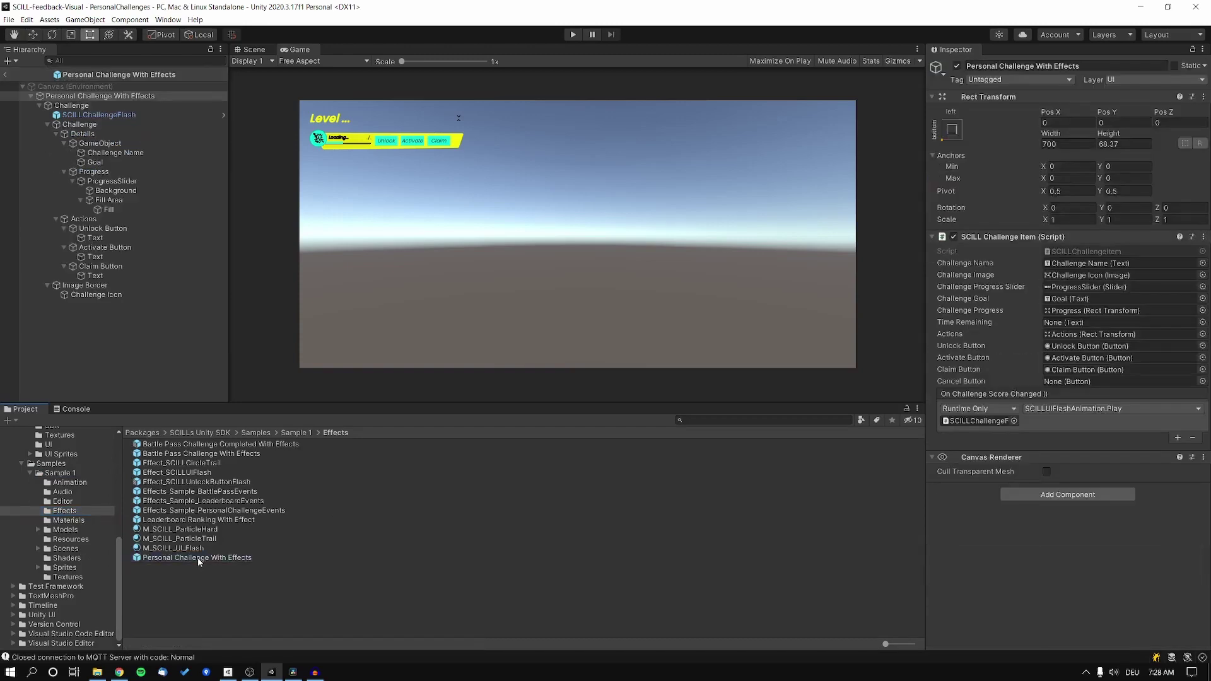
left_click(252, 49)
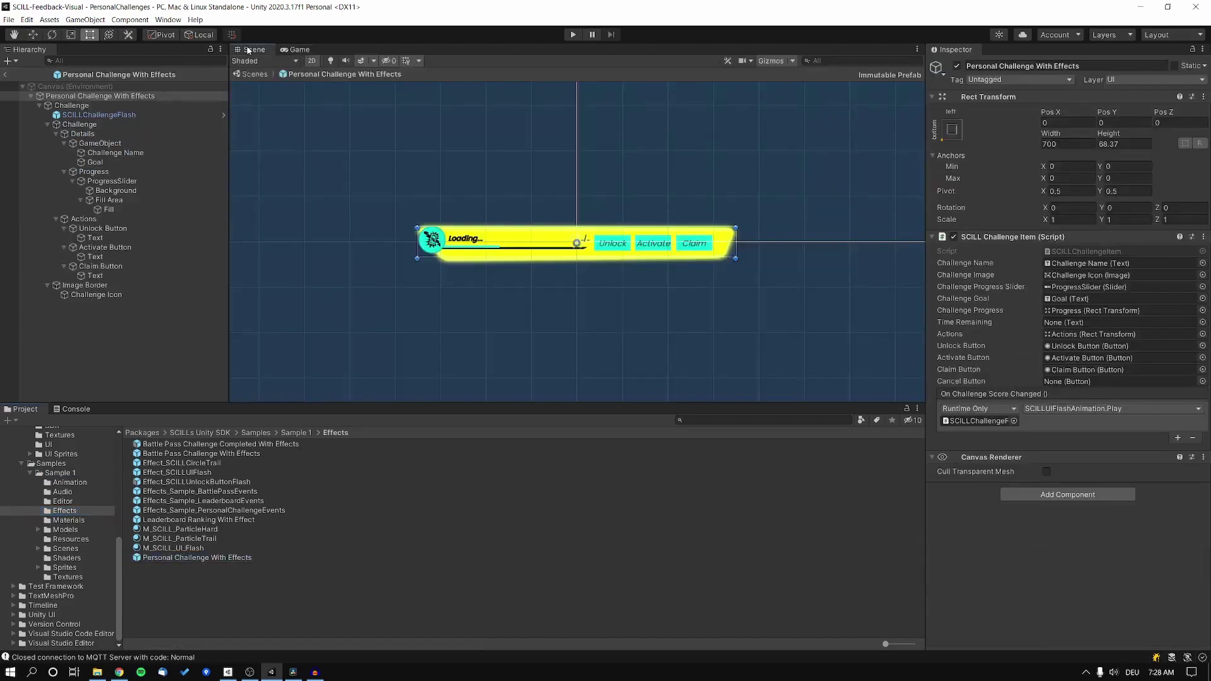
left_click(433, 330)
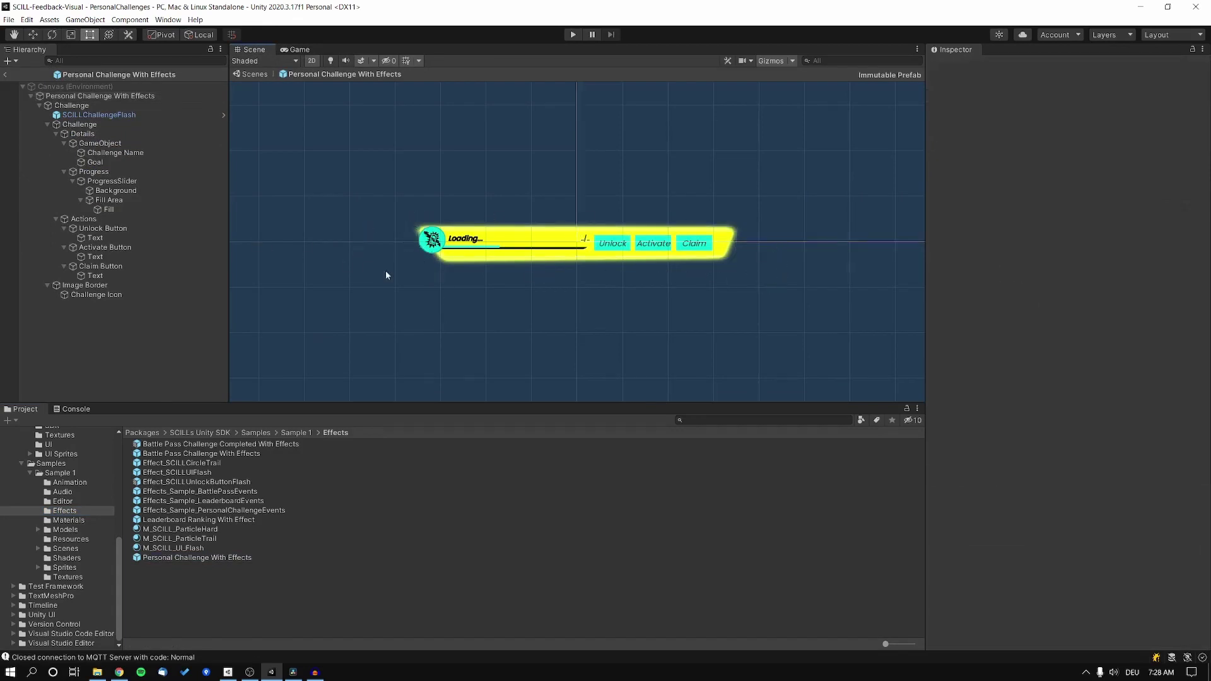
Step: Select SCILLChallengeFlash and try out the alpha of its image color, returning it to 100
left_click(98, 115)
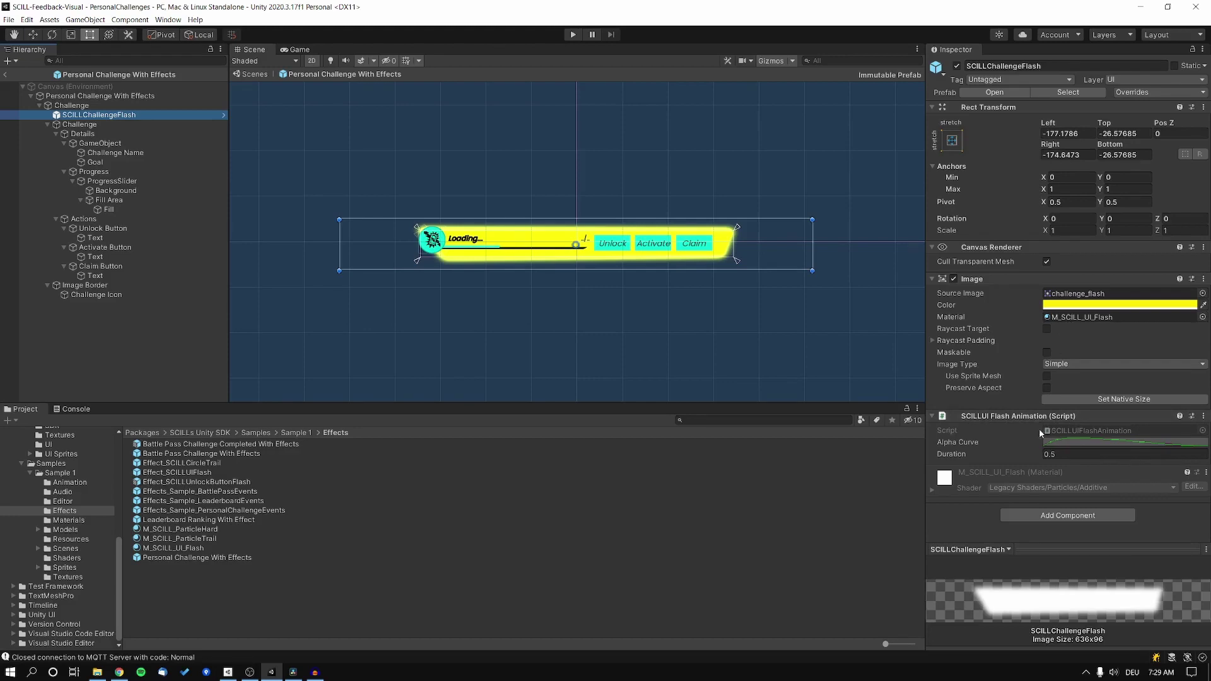
left_click(1083, 305)
left_click_drag(1134, 306, 1054, 111)
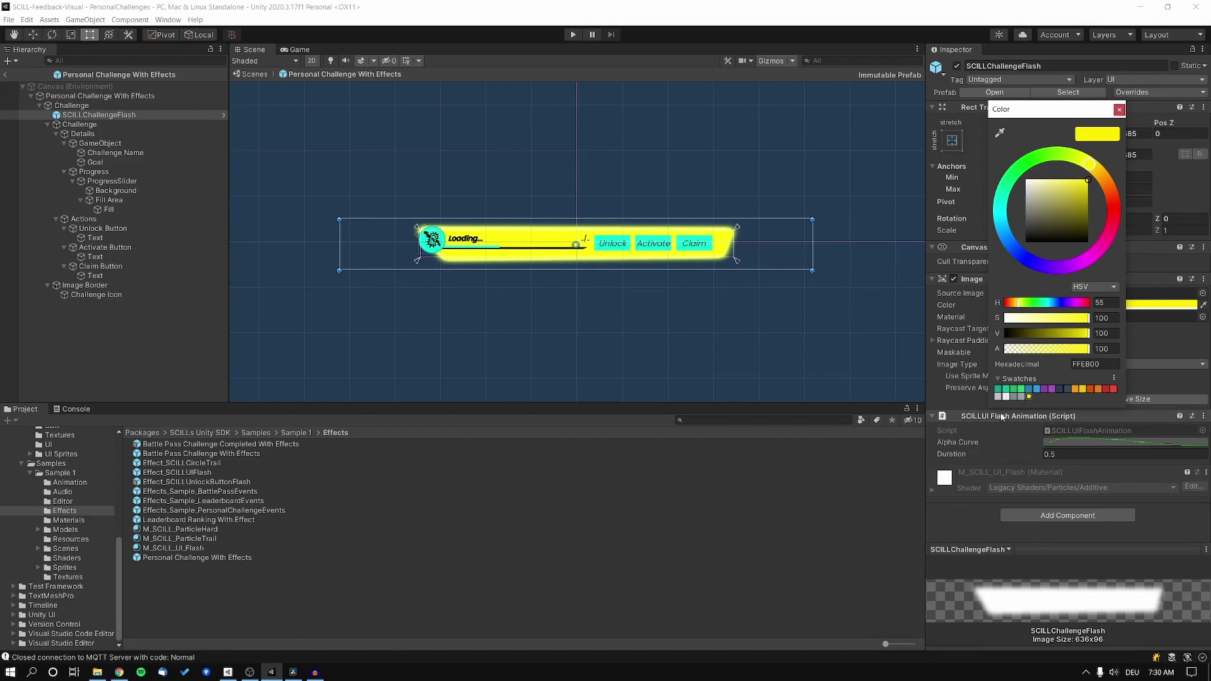
left_click(1004, 350)
left_click_drag(1003, 351, 1100, 350)
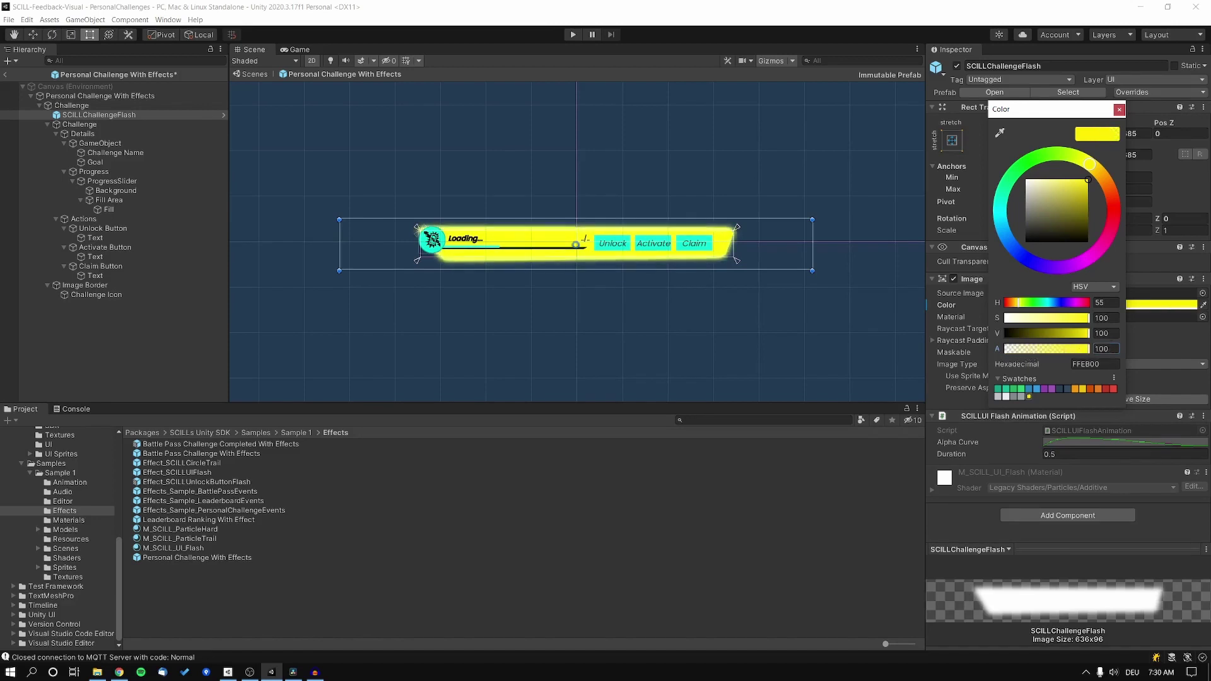
left_click(1121, 110)
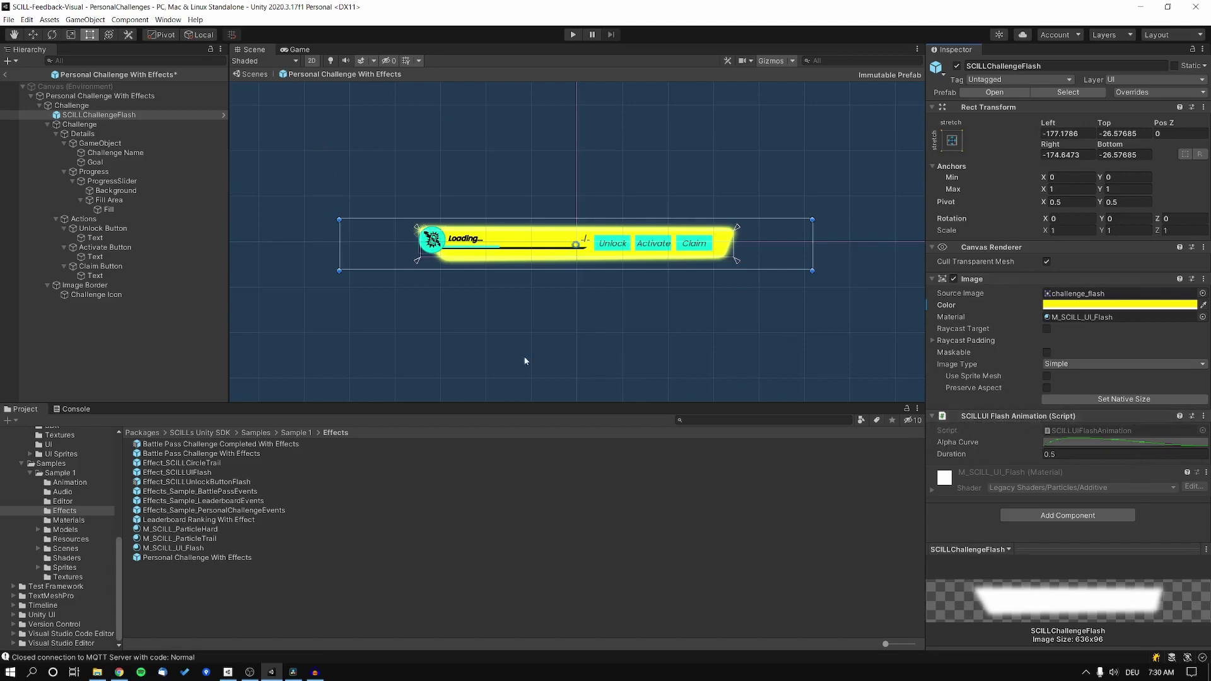
Step: Examine the On Challenge Score Changed event on the prefab root, including its target object and the available SCILLUIFlashAnimation functions
left_click(105, 97)
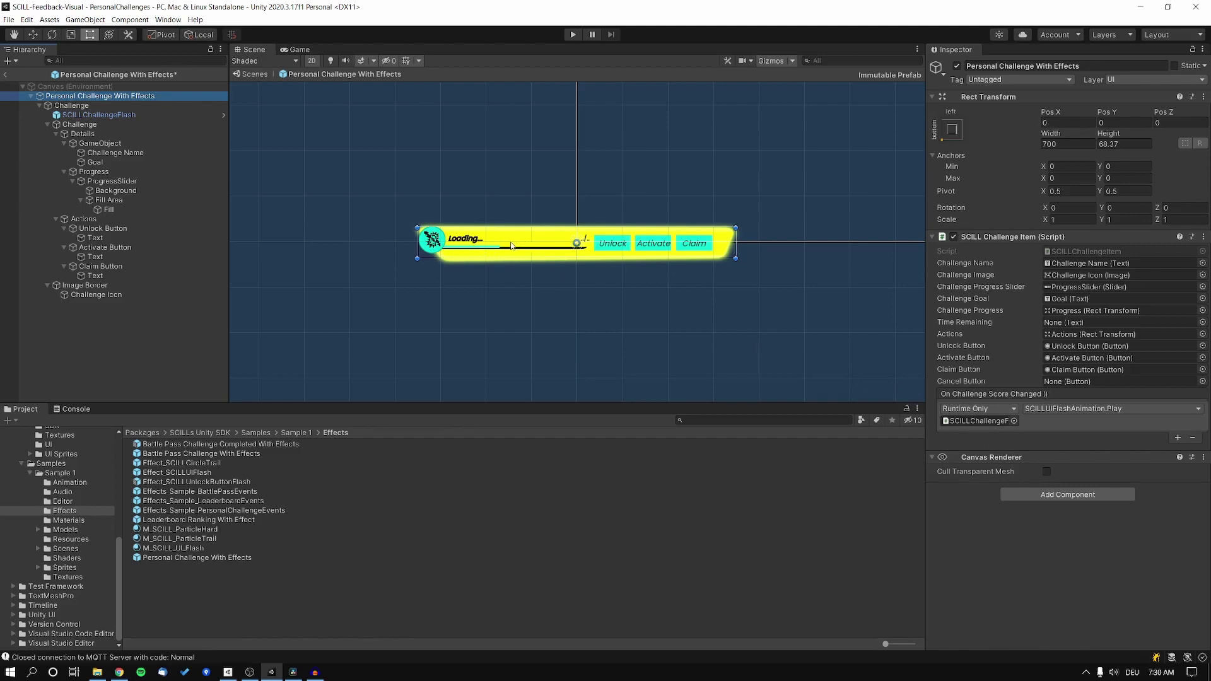
left_click(986, 422)
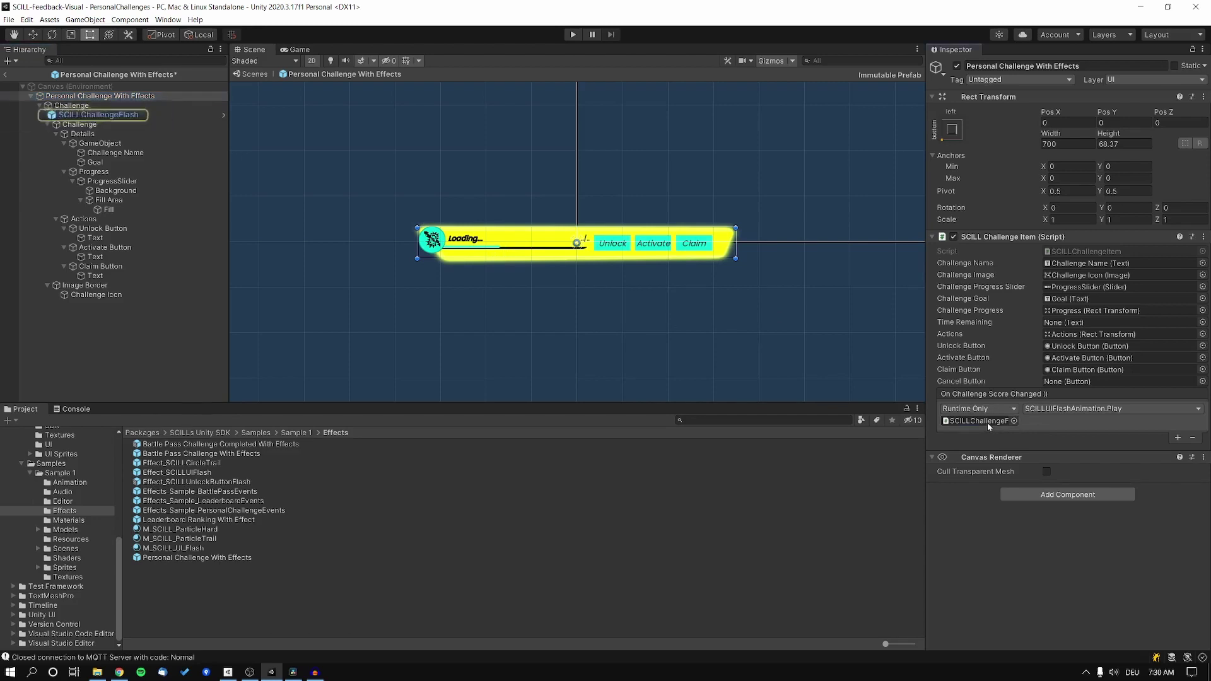
left_click(1106, 410)
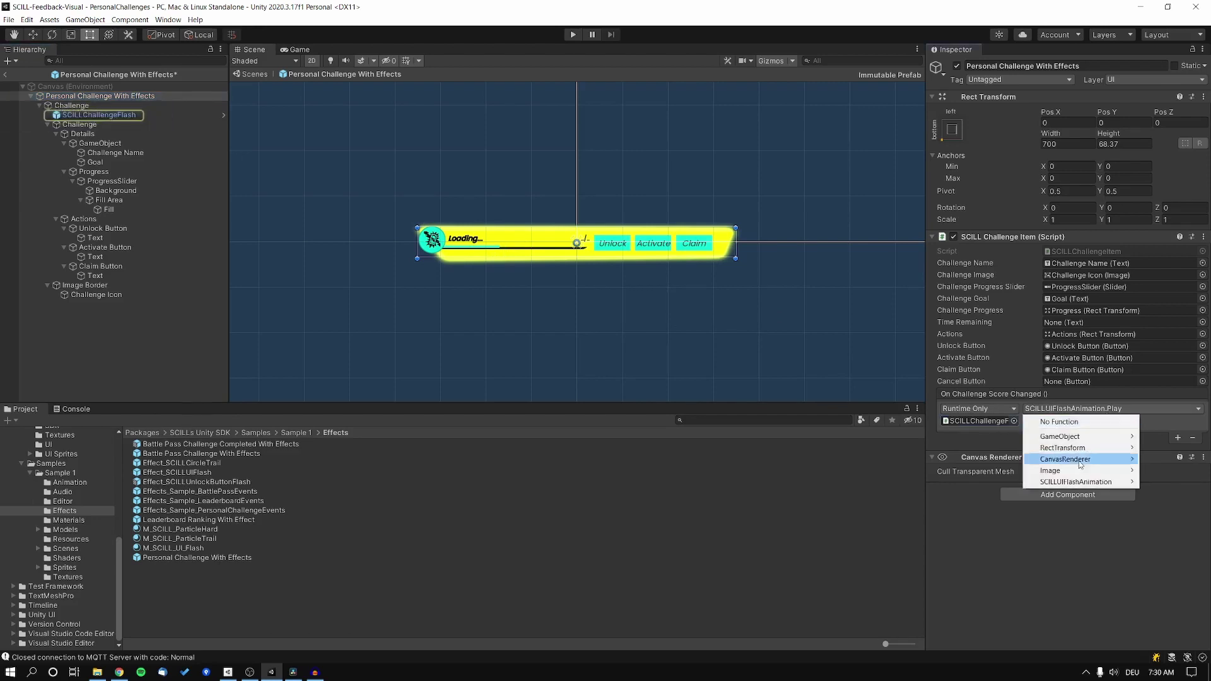
mouse_move(1067, 483)
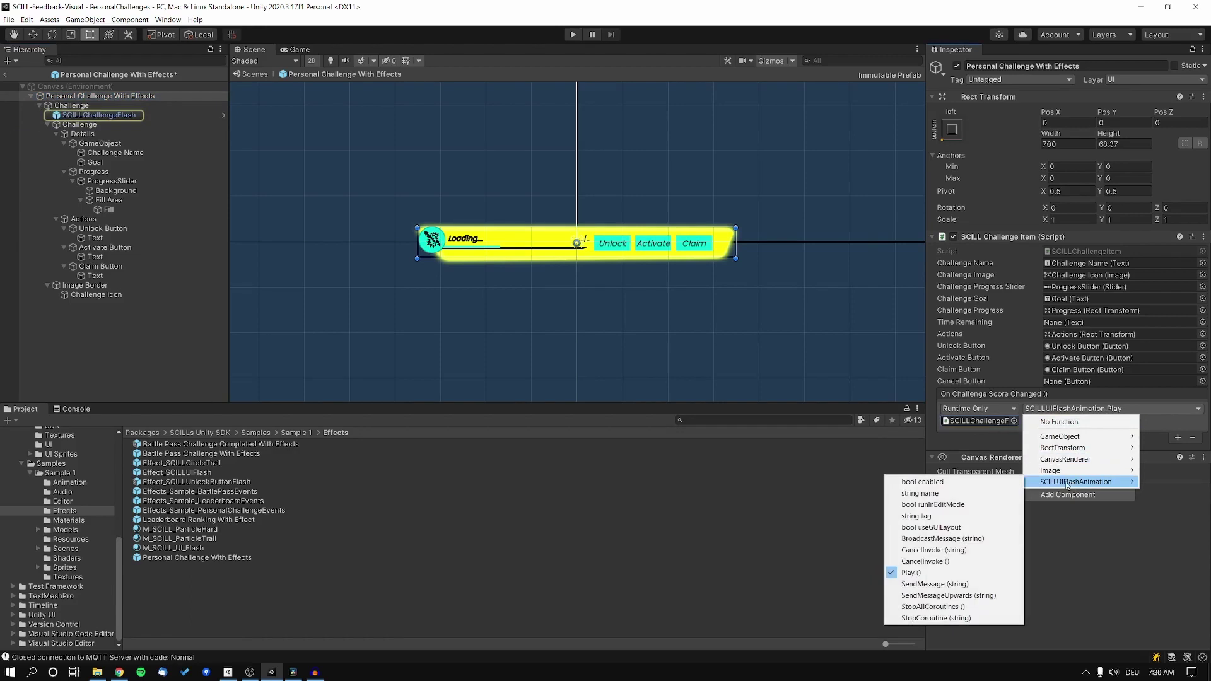
left_click(1145, 561)
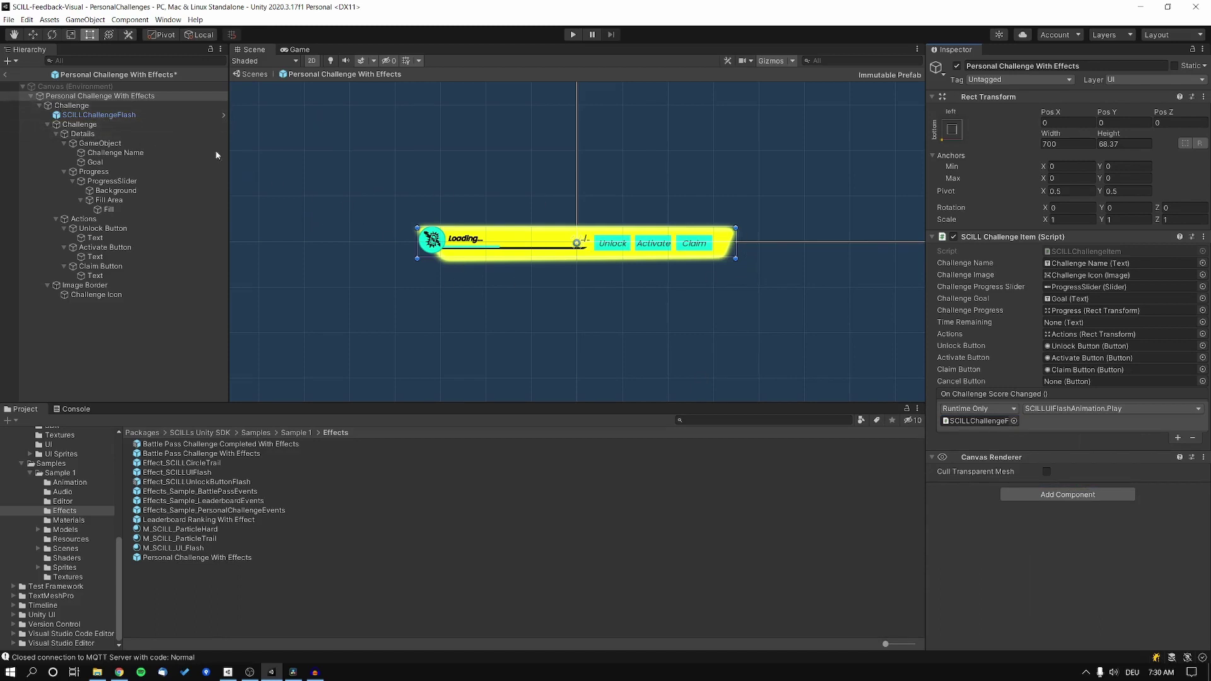
Step: Leave the Personal Challenge With Effects prefab and return to the PersonalChallenges scene without saving the prefab changes
left_click(9, 75)
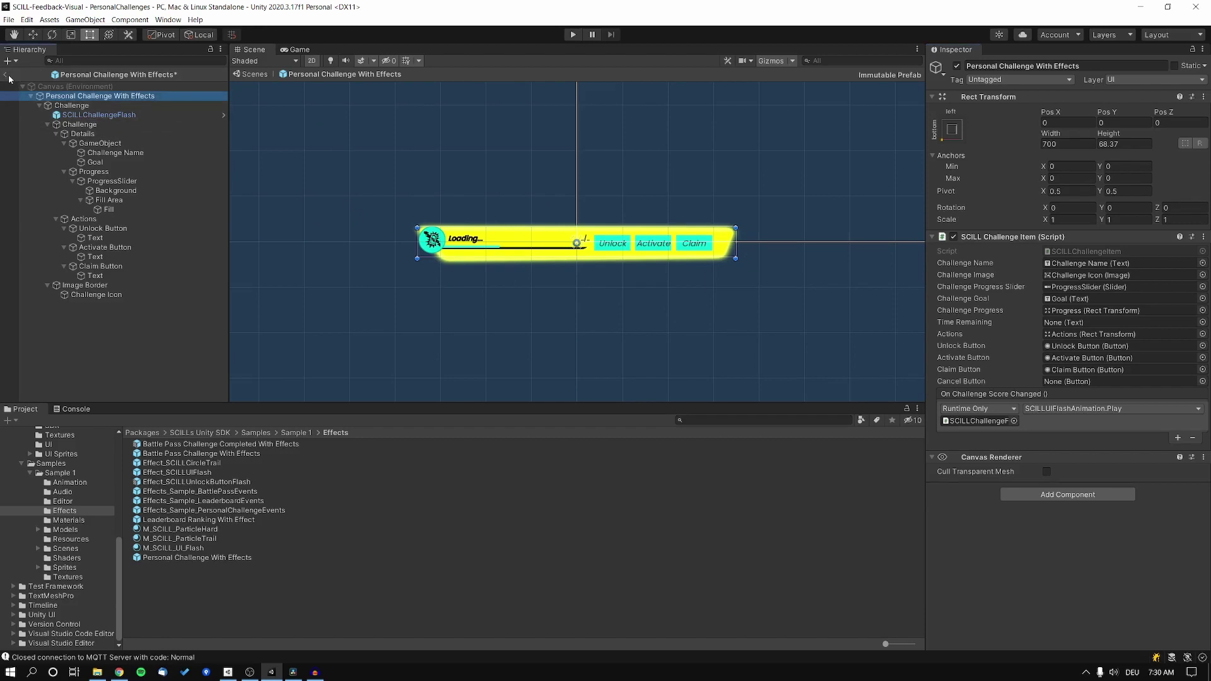
left_click(9, 74)
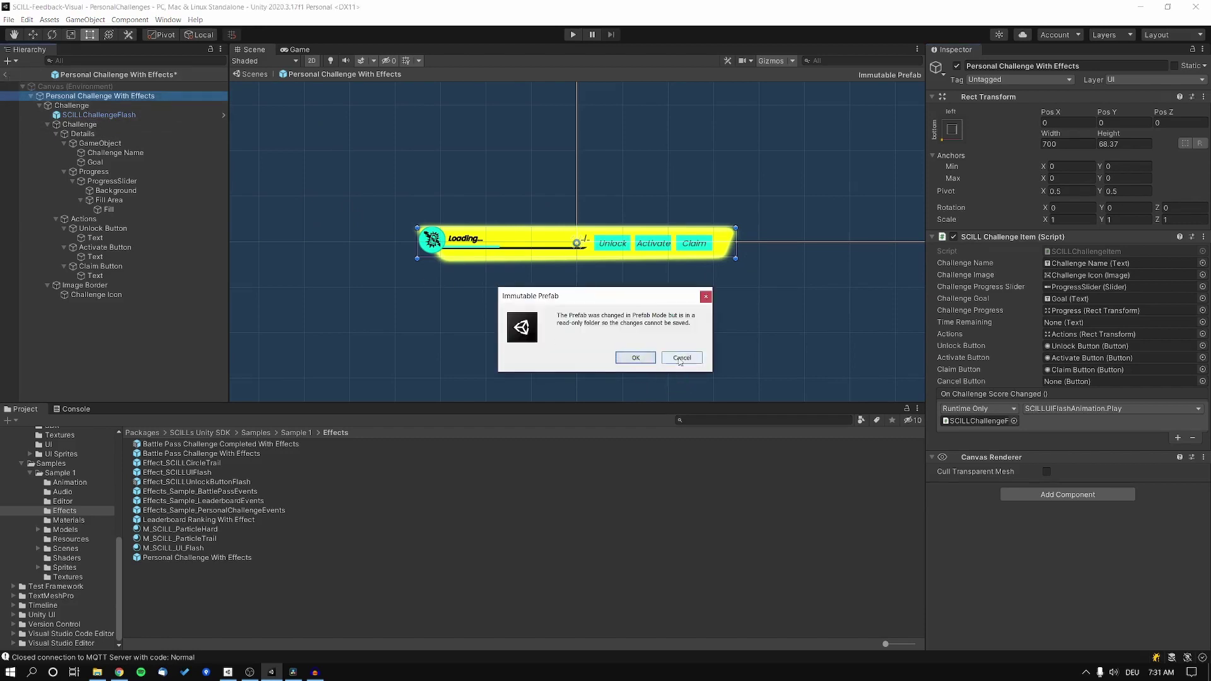
left_click(653, 358)
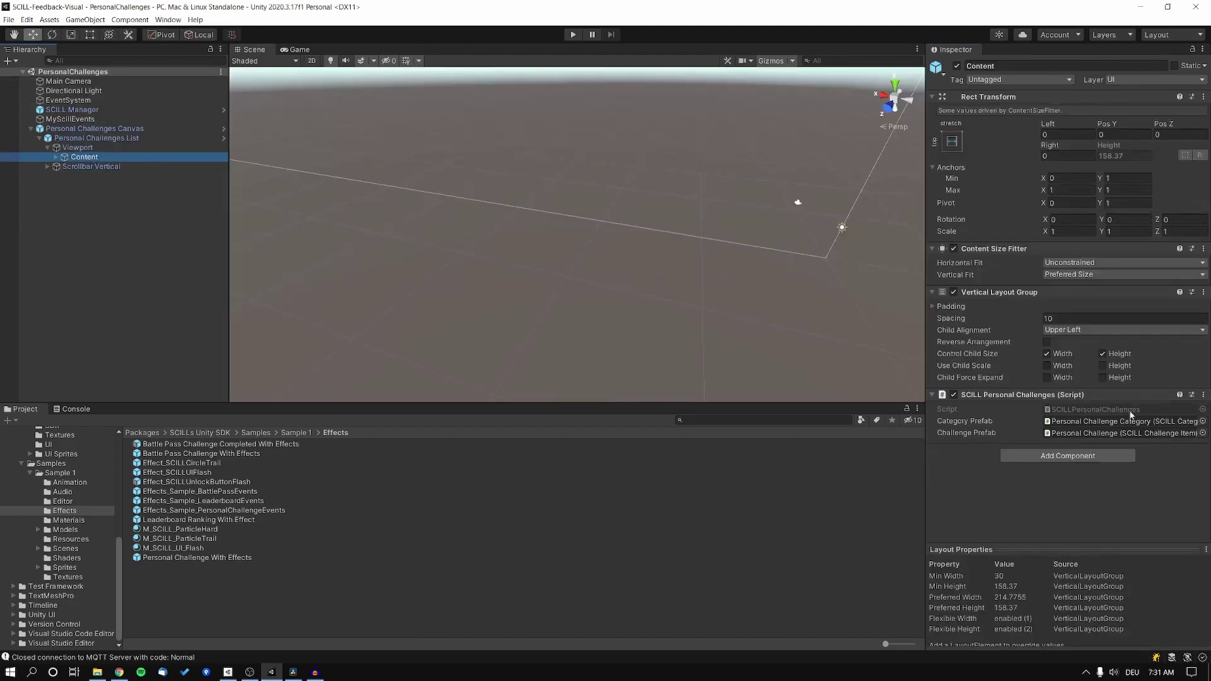
Step: Assign the Personal Challenge With Effects prefab as the Challenge Prefab of Content's SCILL Personal Challenges component
mouse_move(954, 434)
left_click(237, 558)
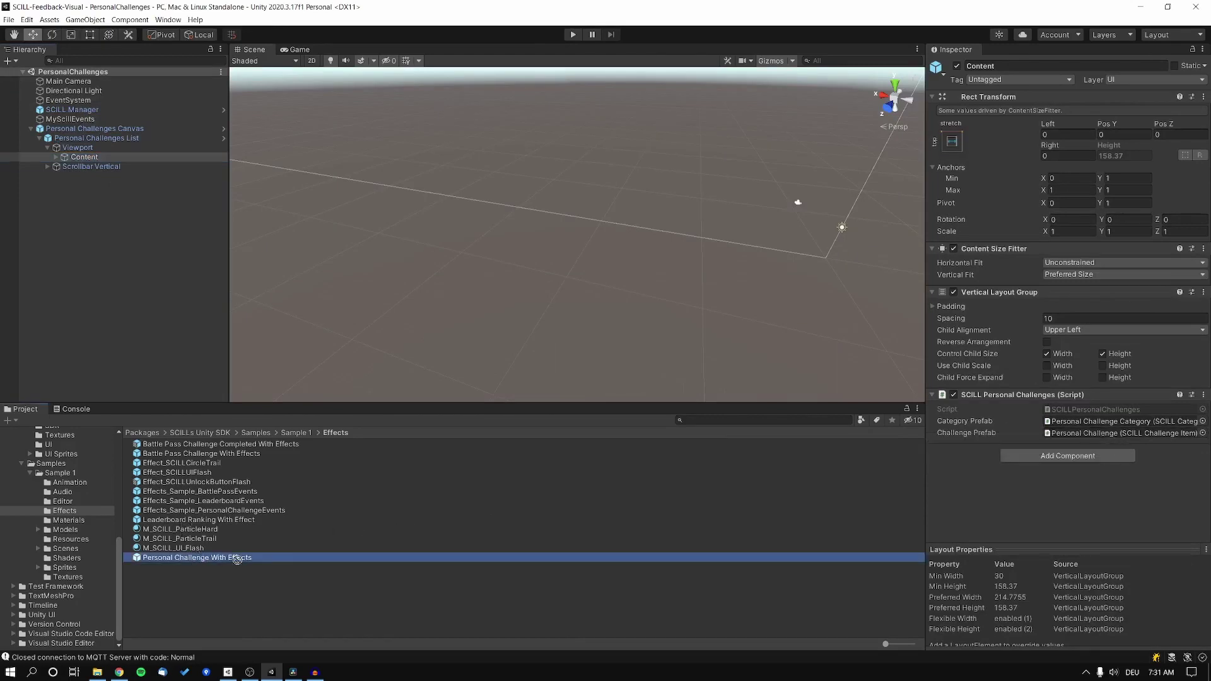
left_click_drag(237, 559, 1074, 435)
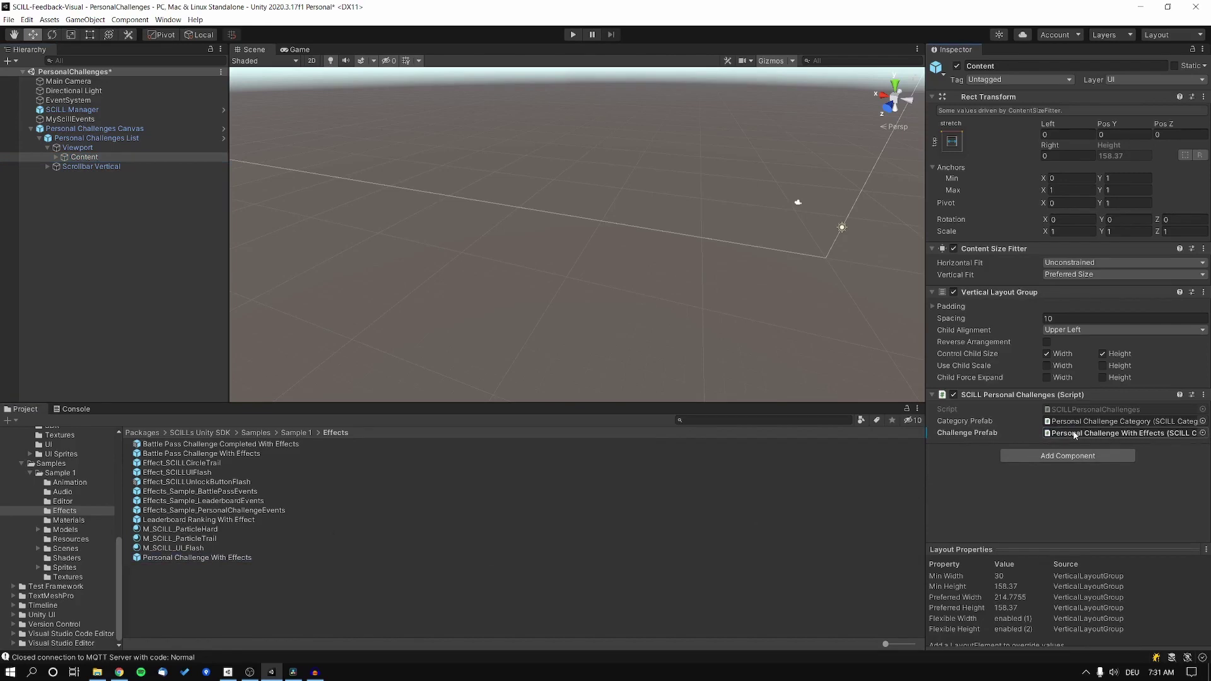
Step: Run the scene to check the personal challenges list with the new challenge prefab, and stop play mode
left_click(405, 113)
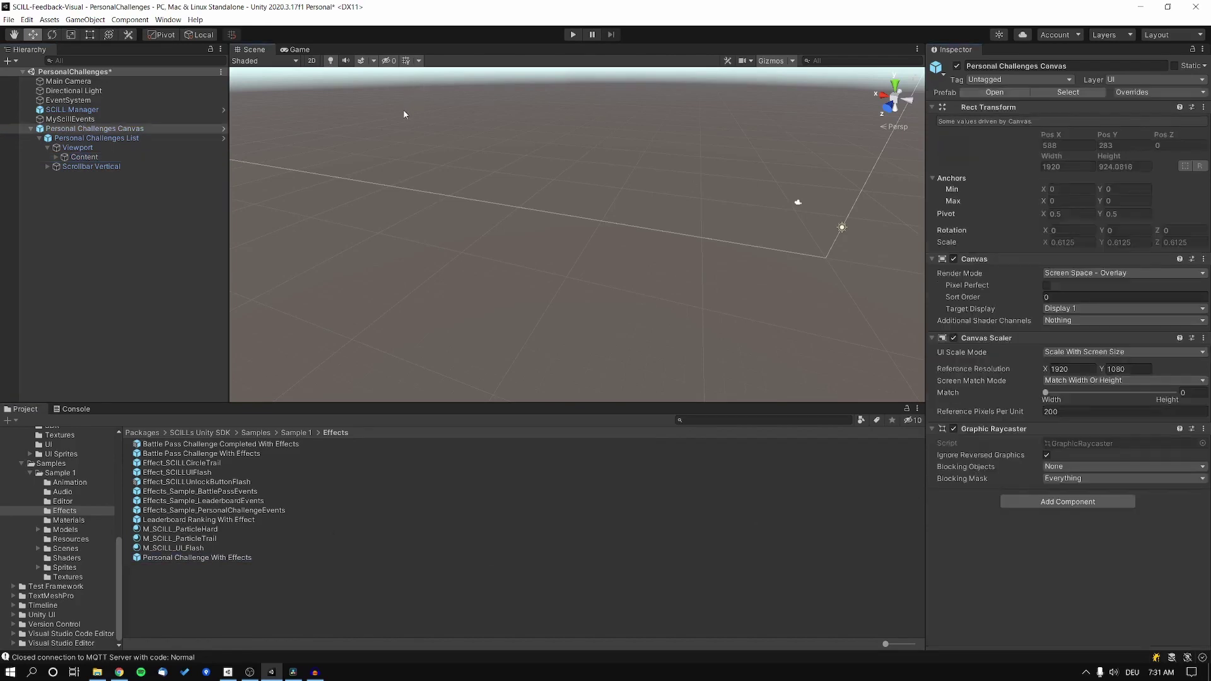
left_click(569, 35)
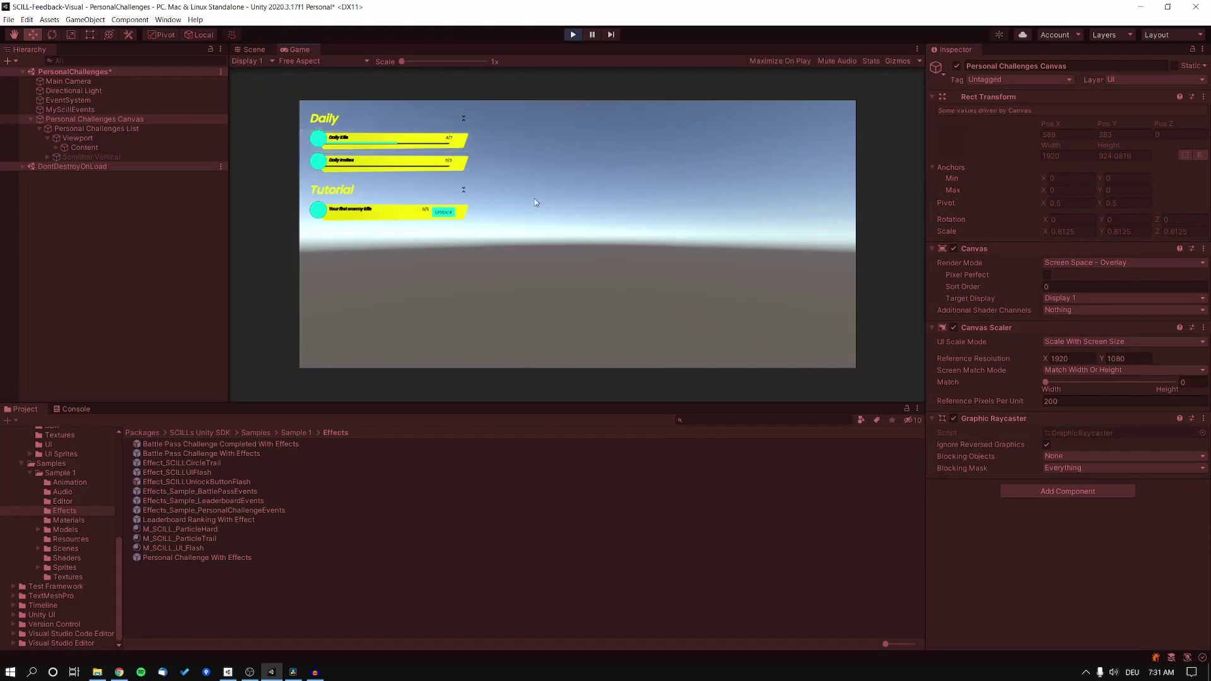
left_click(573, 35)
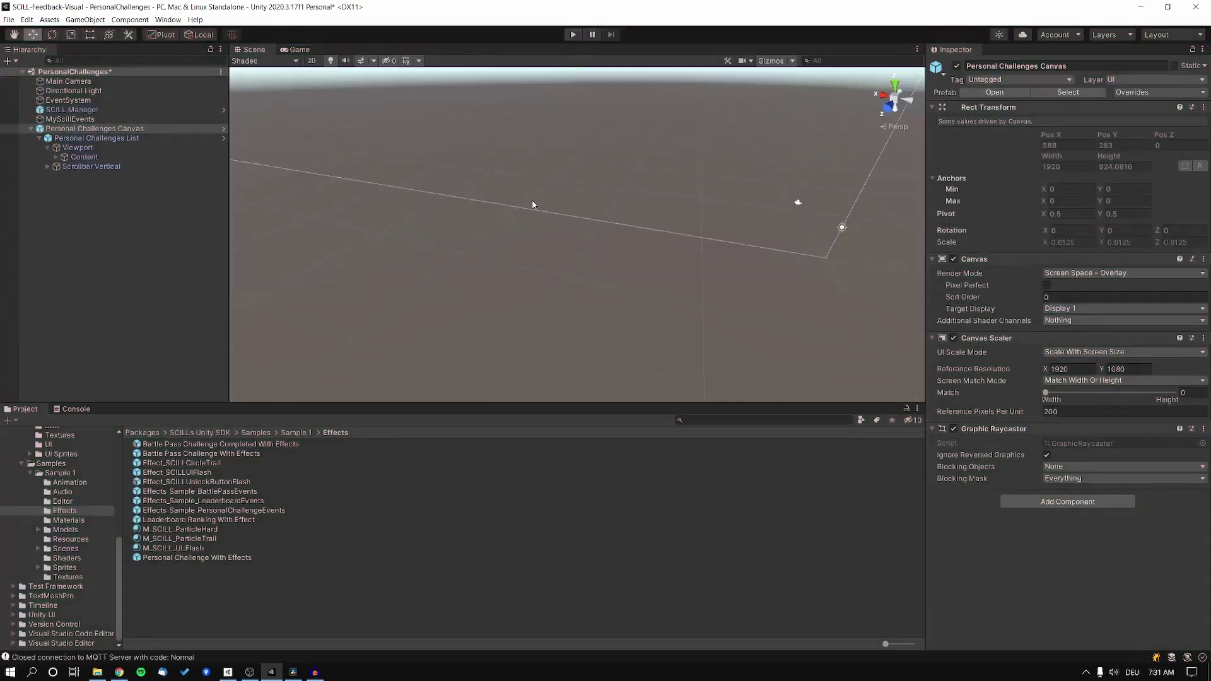
Step: Create an empty GameObject named SCILLEffects at the root of the scene
left_click(186, 234)
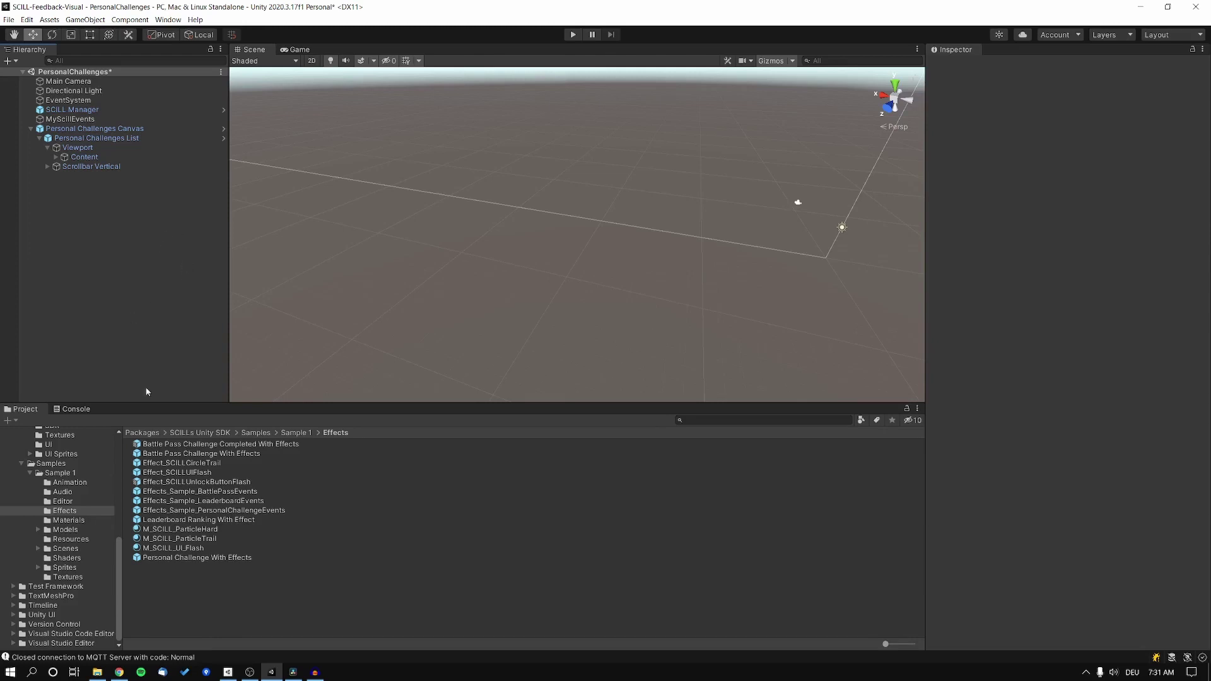
right_click(65, 224)
left_click(108, 338)
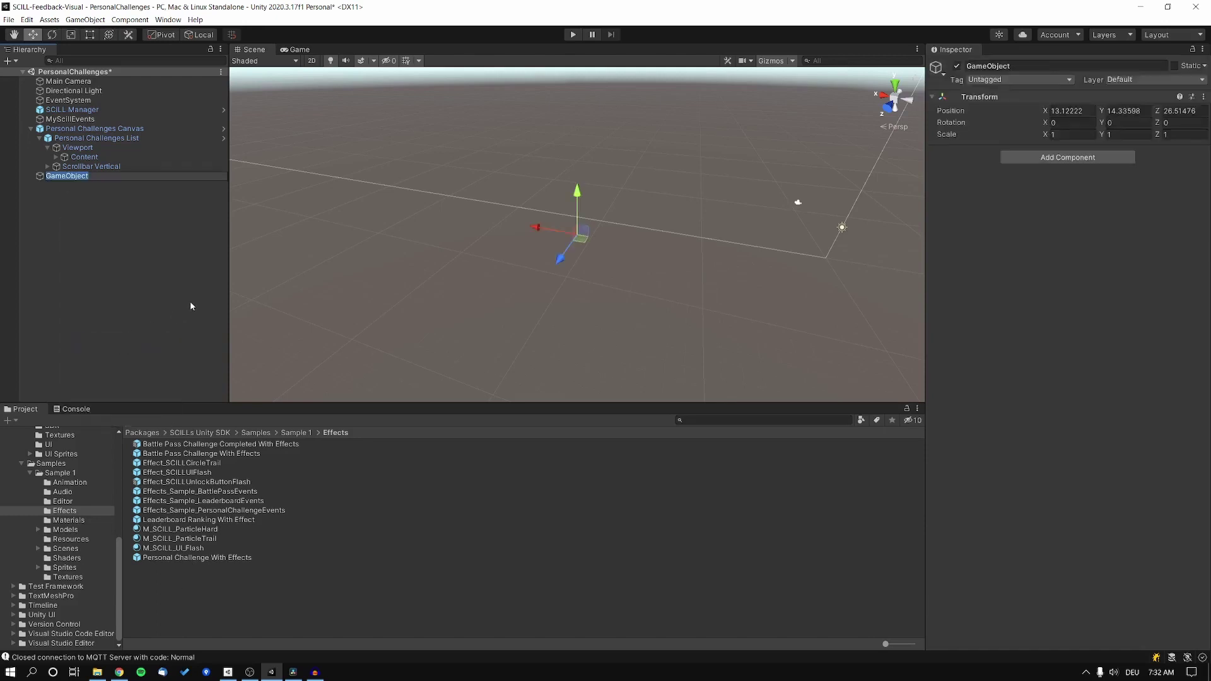
type("SCILLEffects")
key("Return")
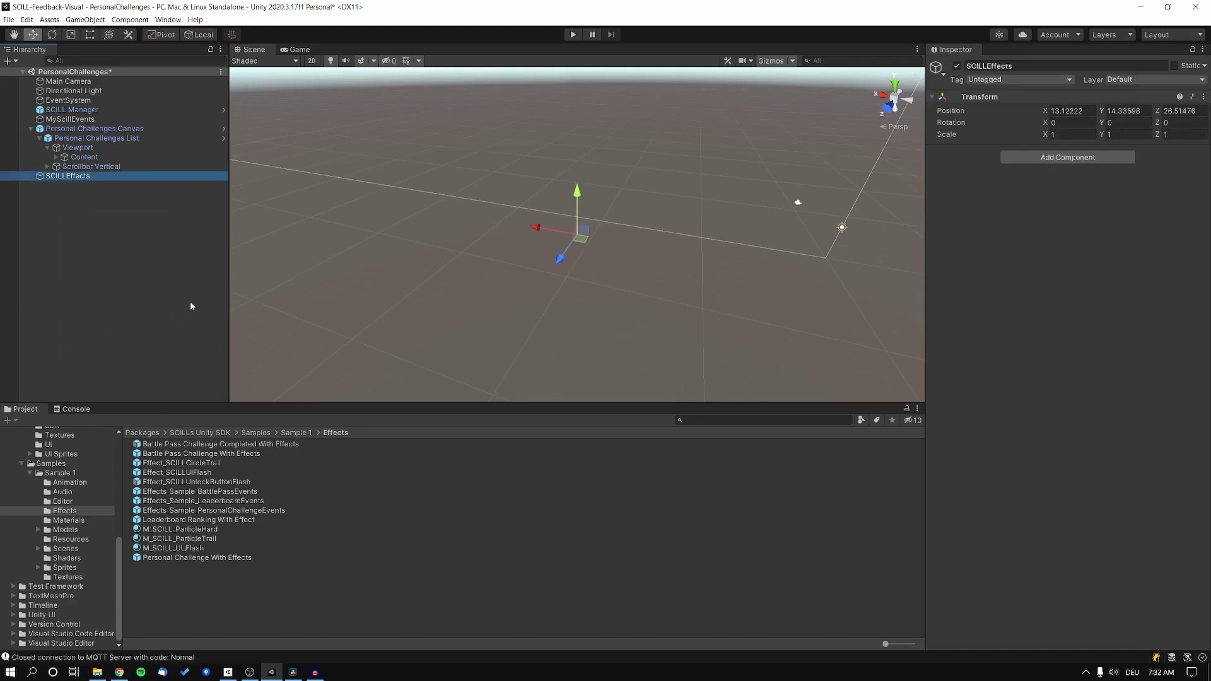
Step: Add a SCILL Personal Challenge Events component to the SCILLEffects object
left_click(1075, 160)
type("per")
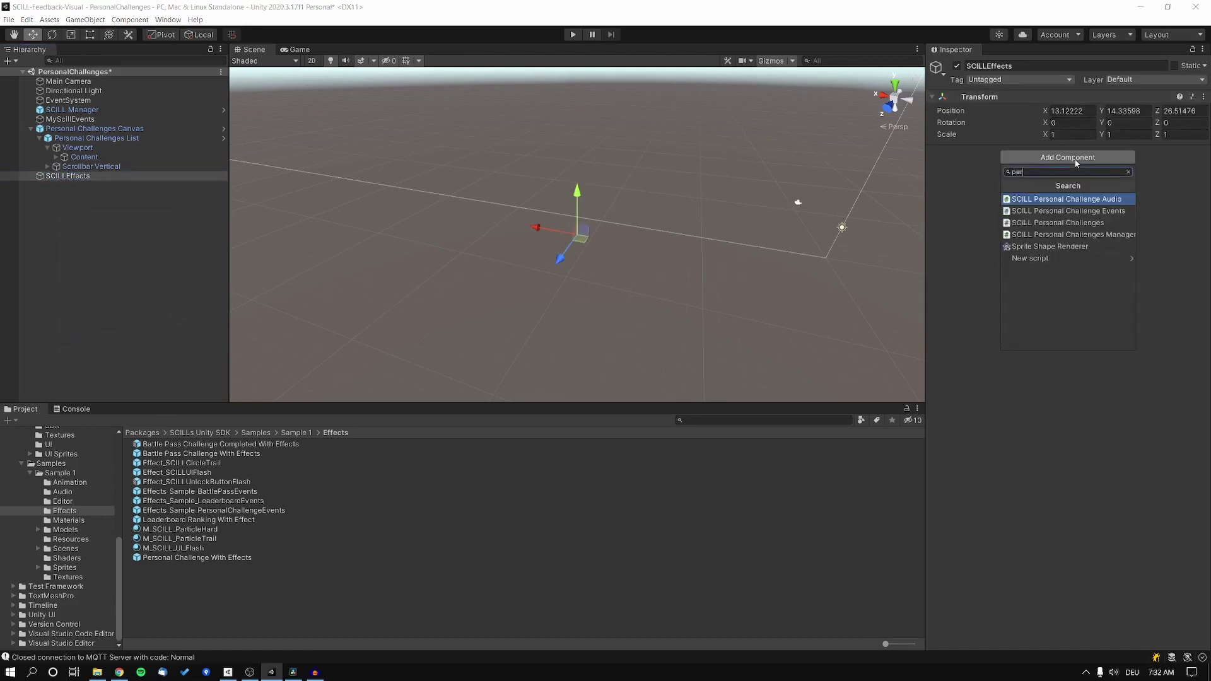
type("son")
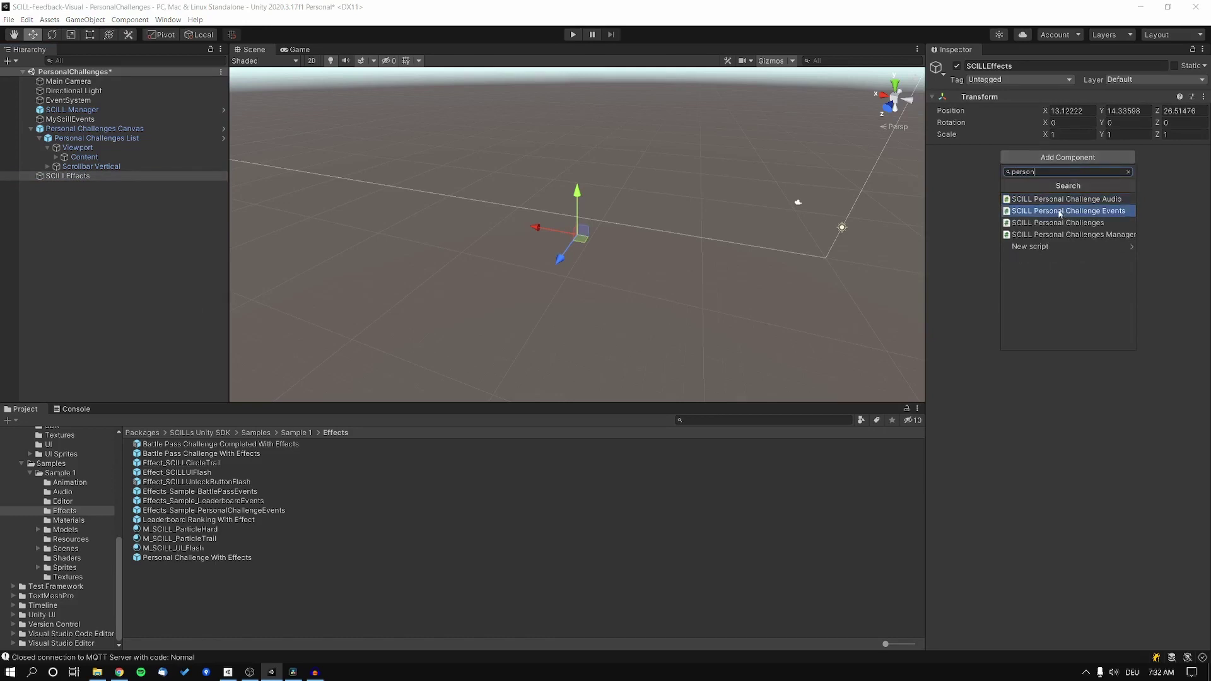
left_click(1110, 214)
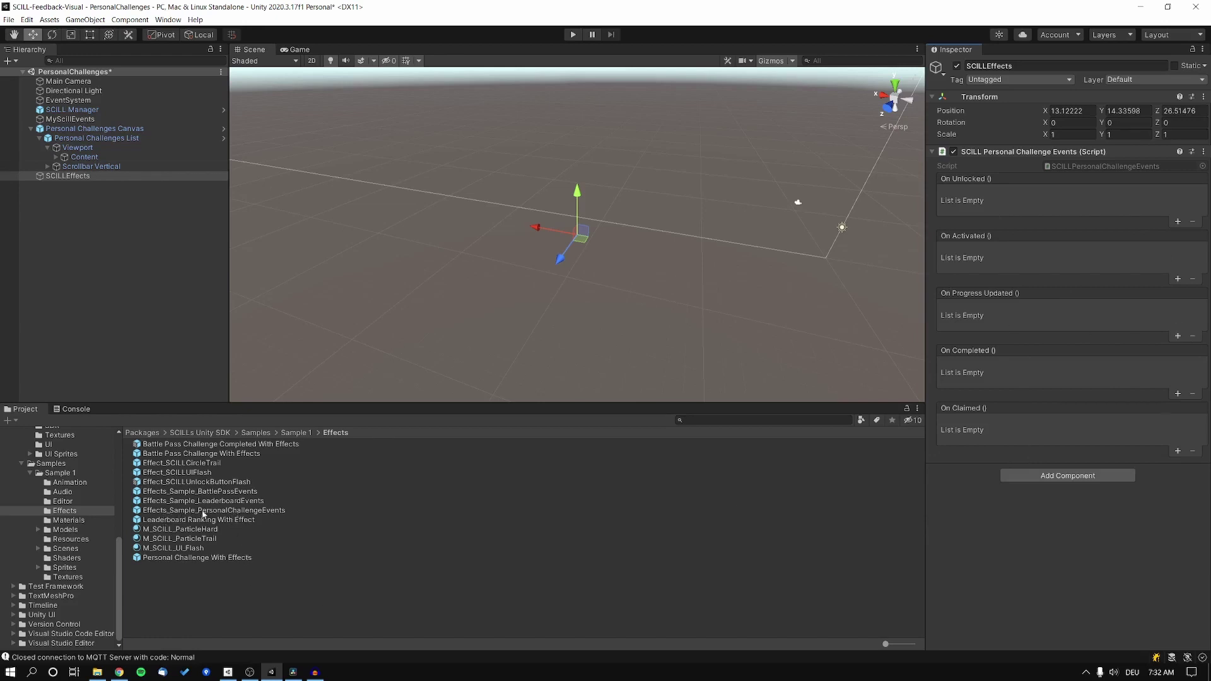
Step: Add the Effects_Sample_PersonalChallengeEvents prefab to the scene root and delete the SCILLEffects object
left_click(267, 510)
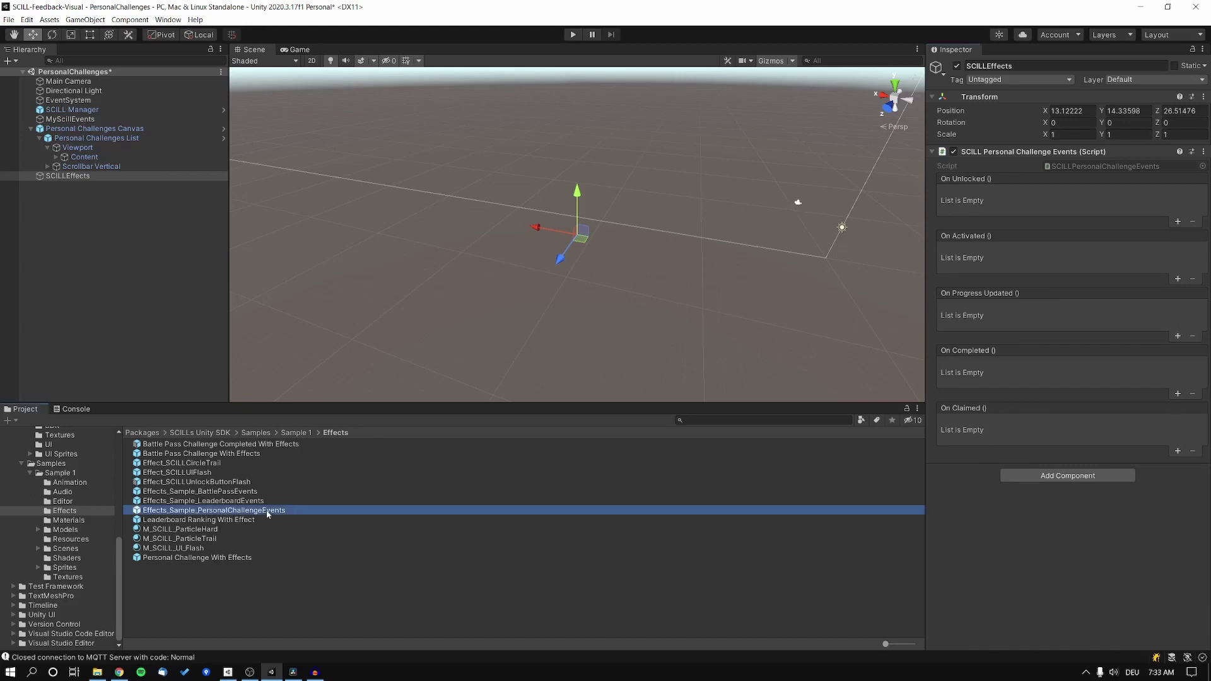
scroll(74, 515, "up", 3)
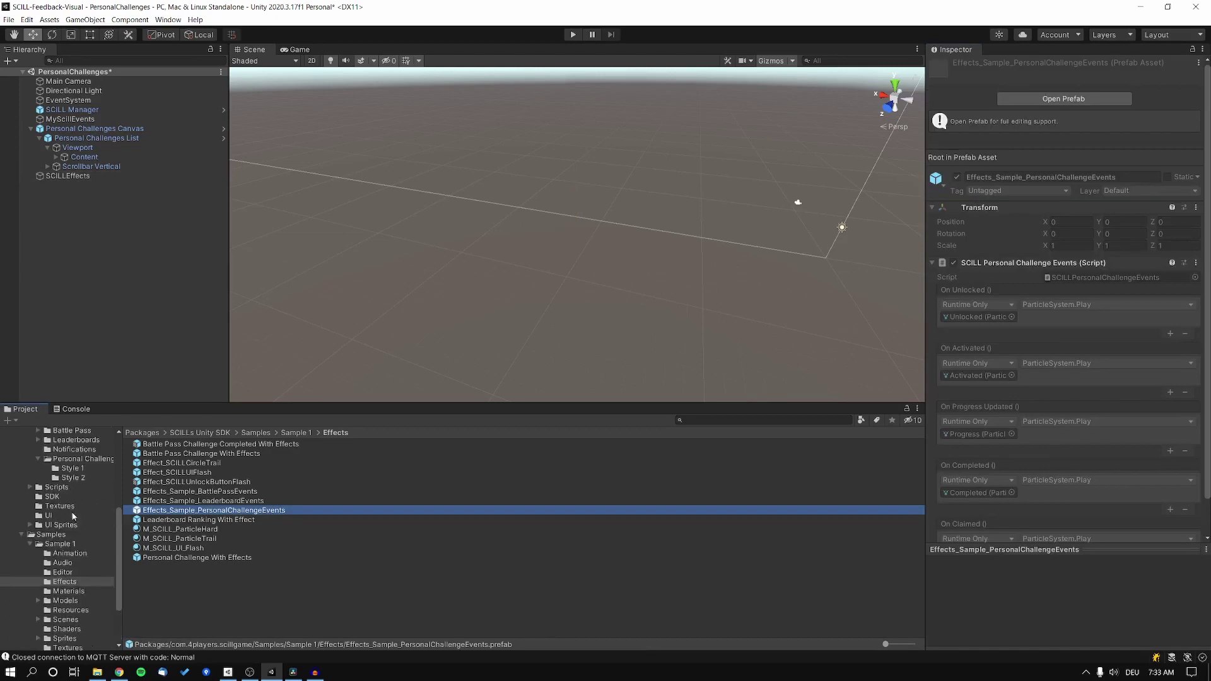
scroll(73, 516, "down", 3)
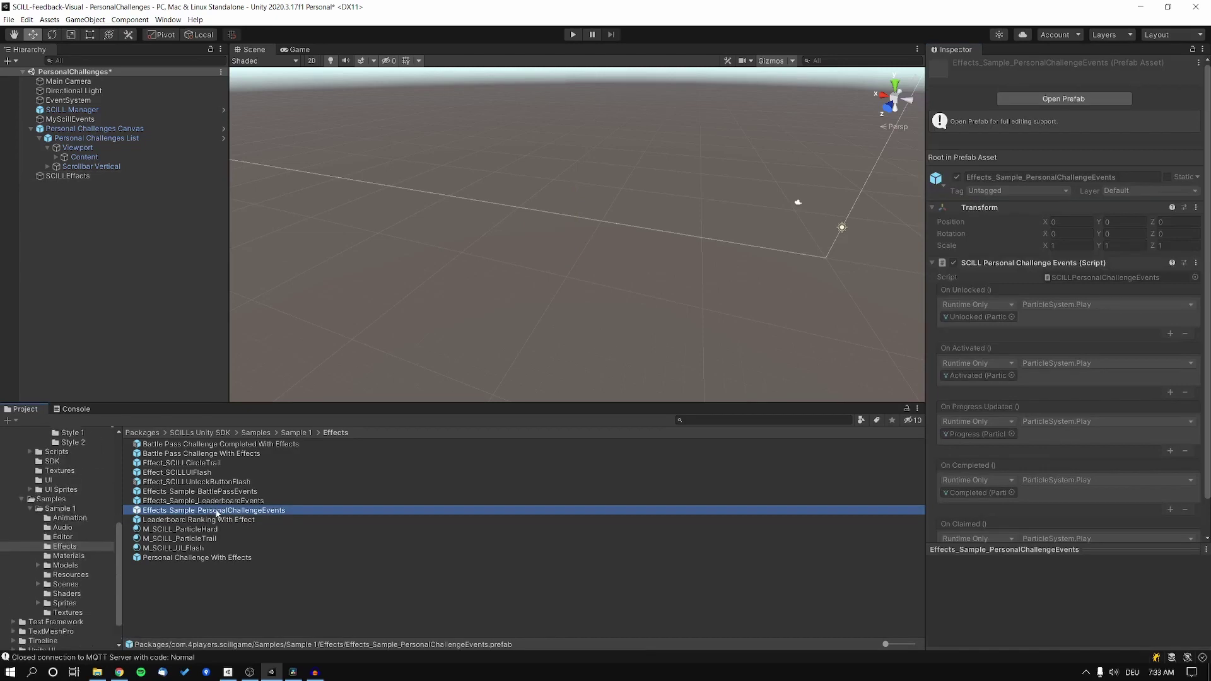
left_click_drag(218, 514, 146, 249)
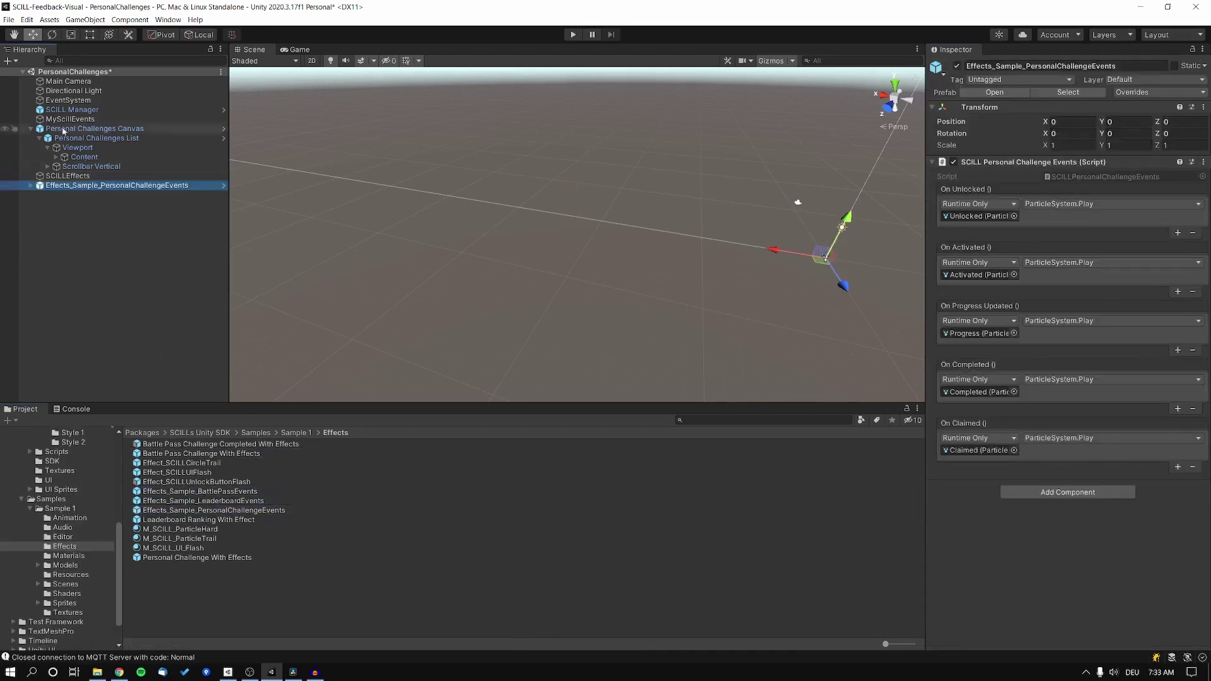
left_click(75, 176)
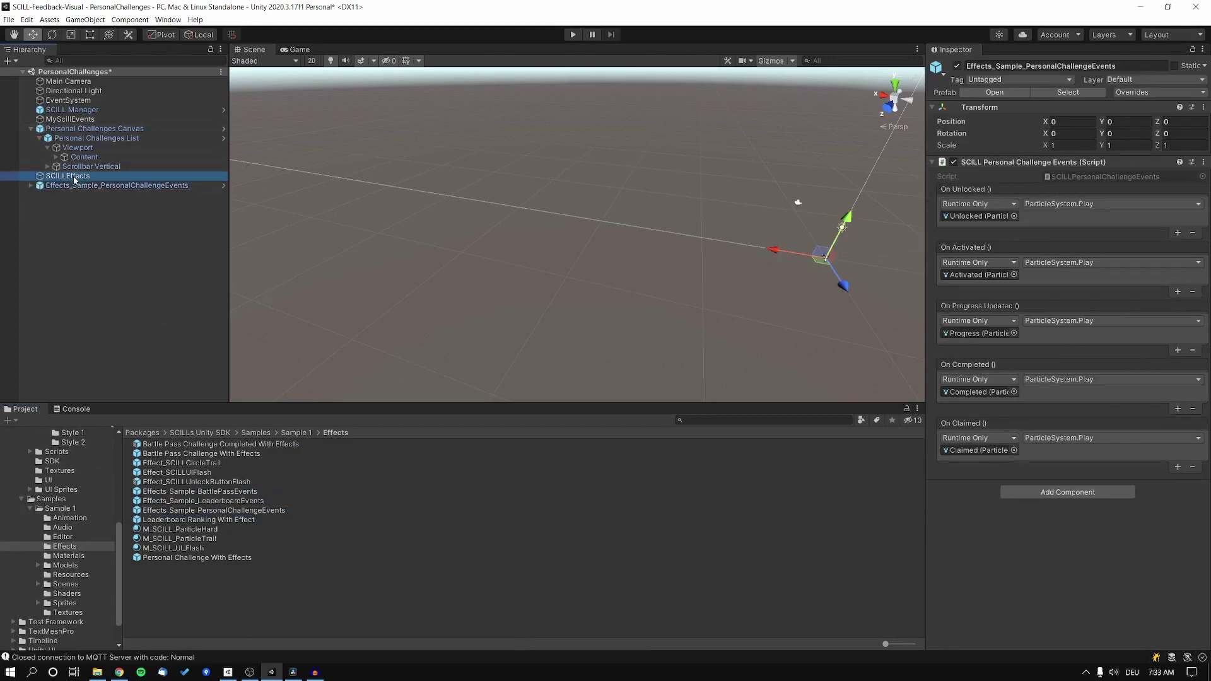
key("Delete")
Step: Examine the On Unlocked event of Effects_Sample_PersonalChallengeEvents, including its target child object and the available ParticleSystem functions
left_click(82, 177)
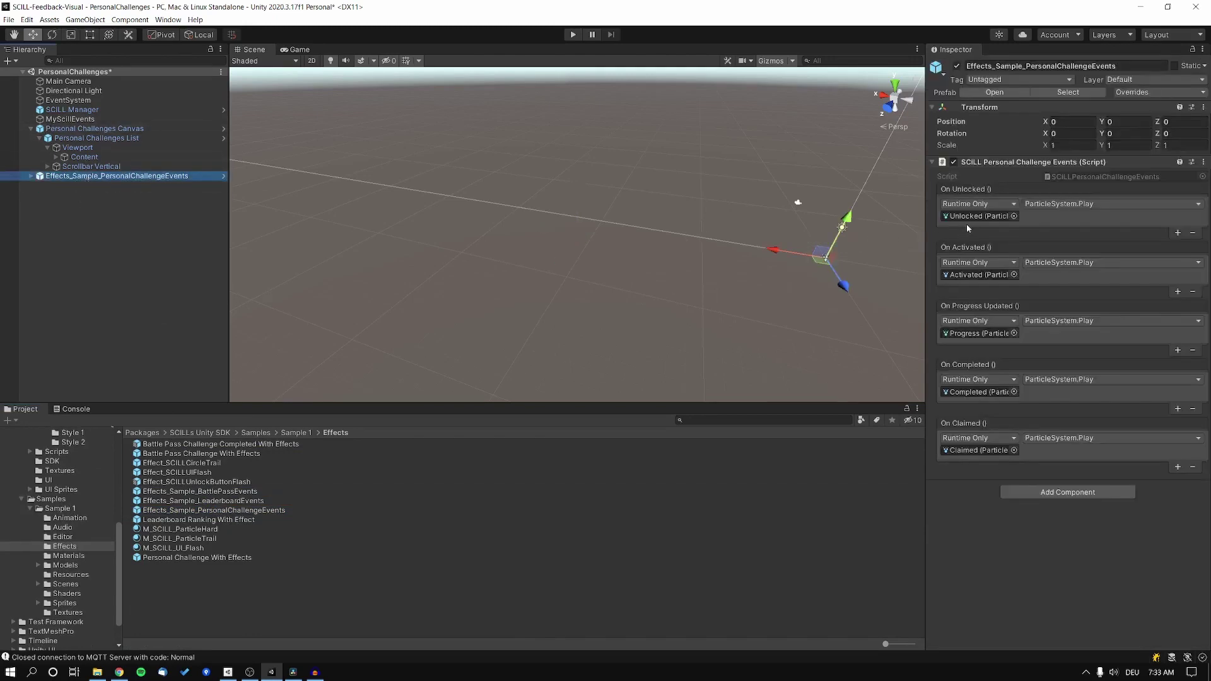
left_click(31, 176)
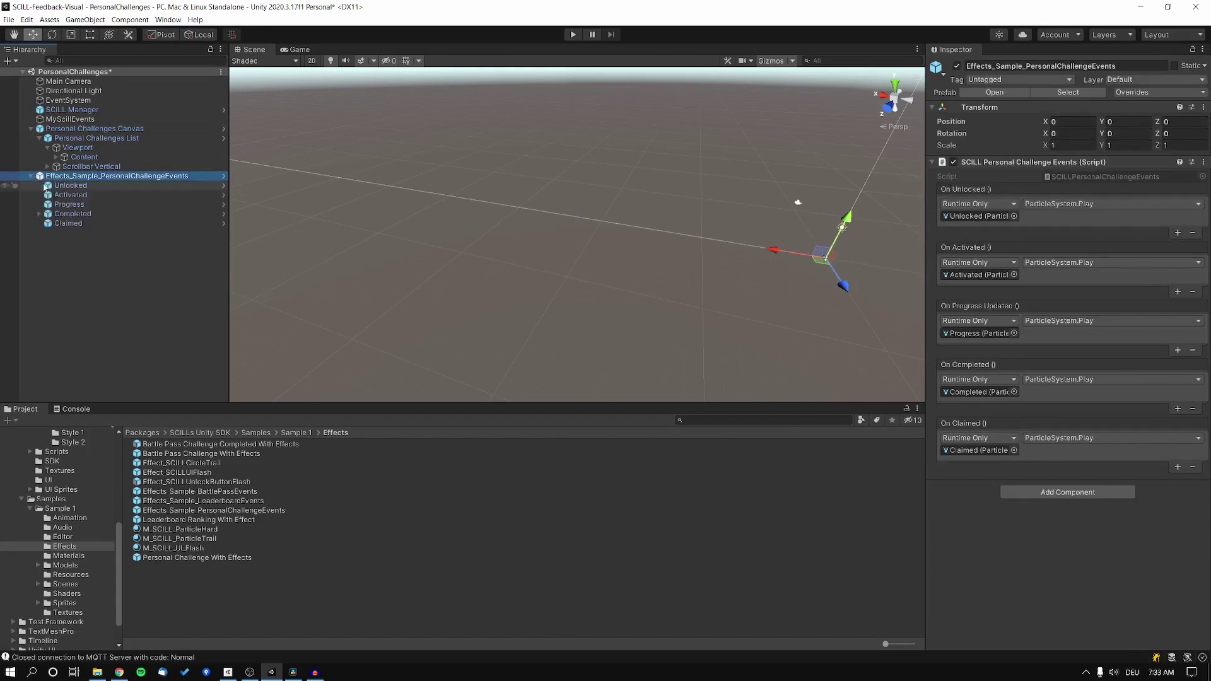
left_click(978, 217)
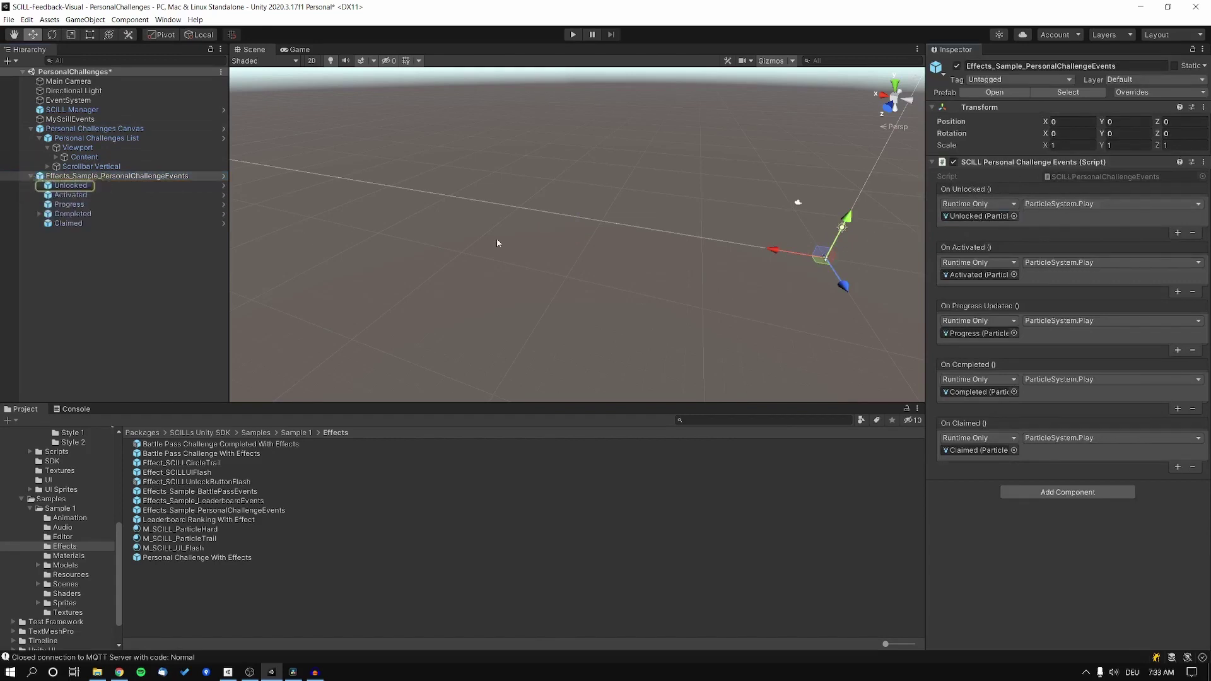
left_click(1054, 206)
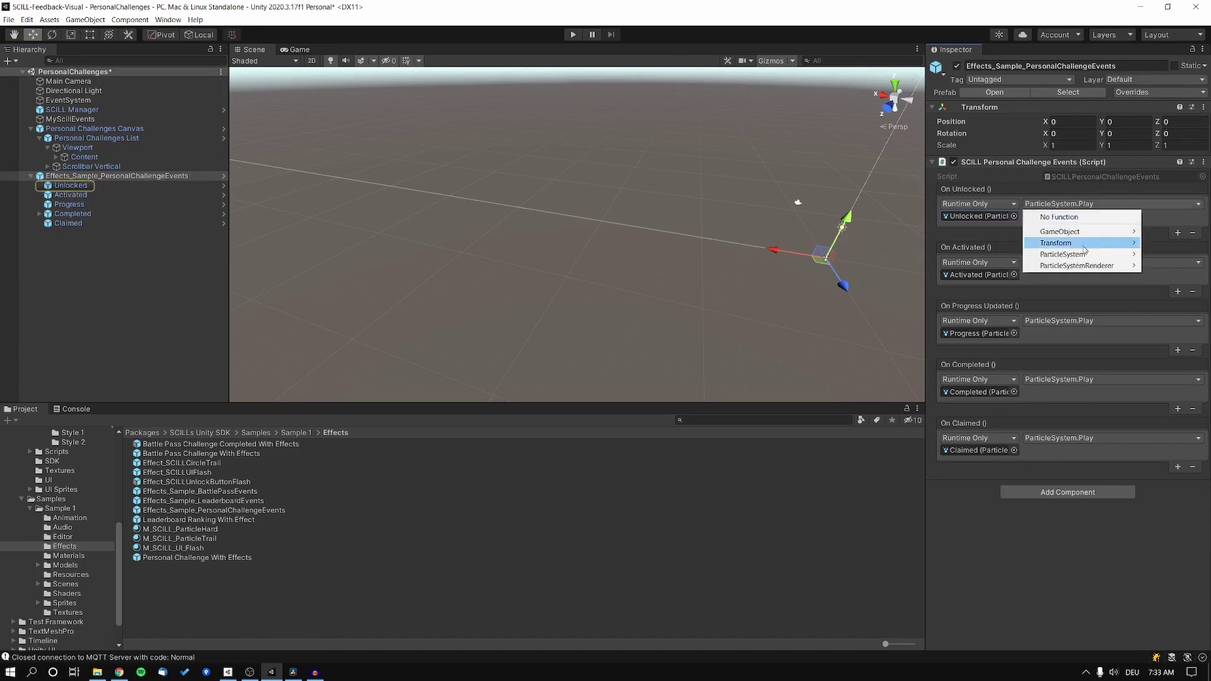
mouse_move(1085, 255)
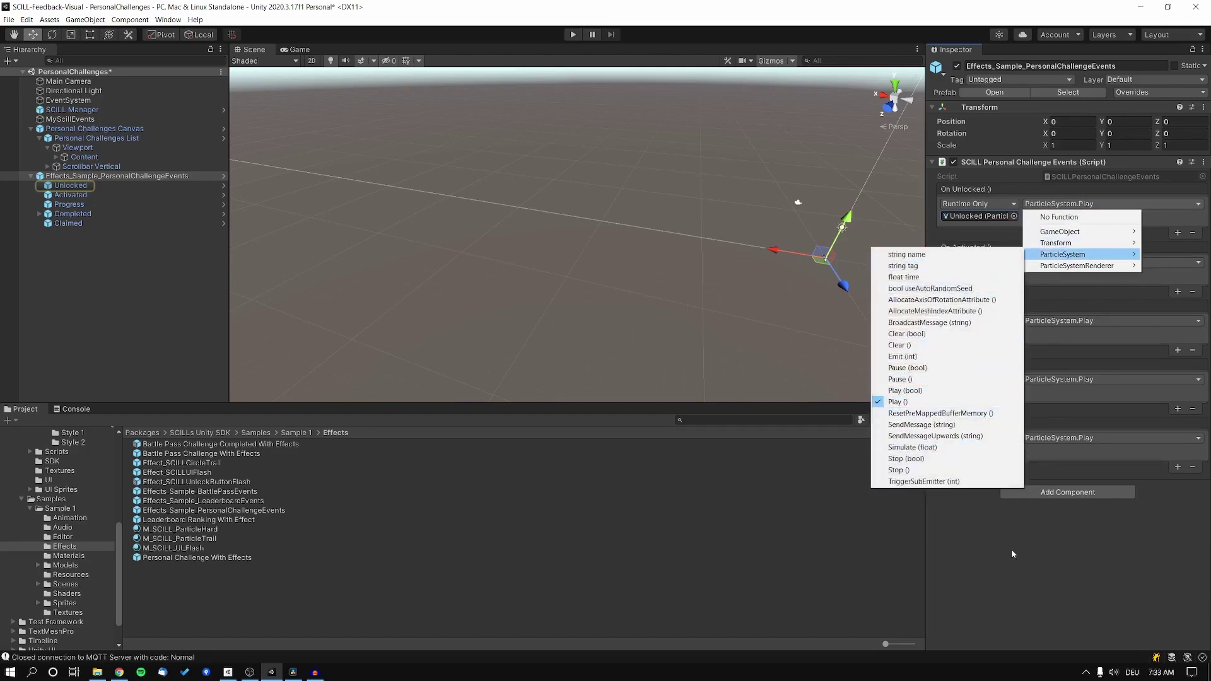
left_click(1035, 554)
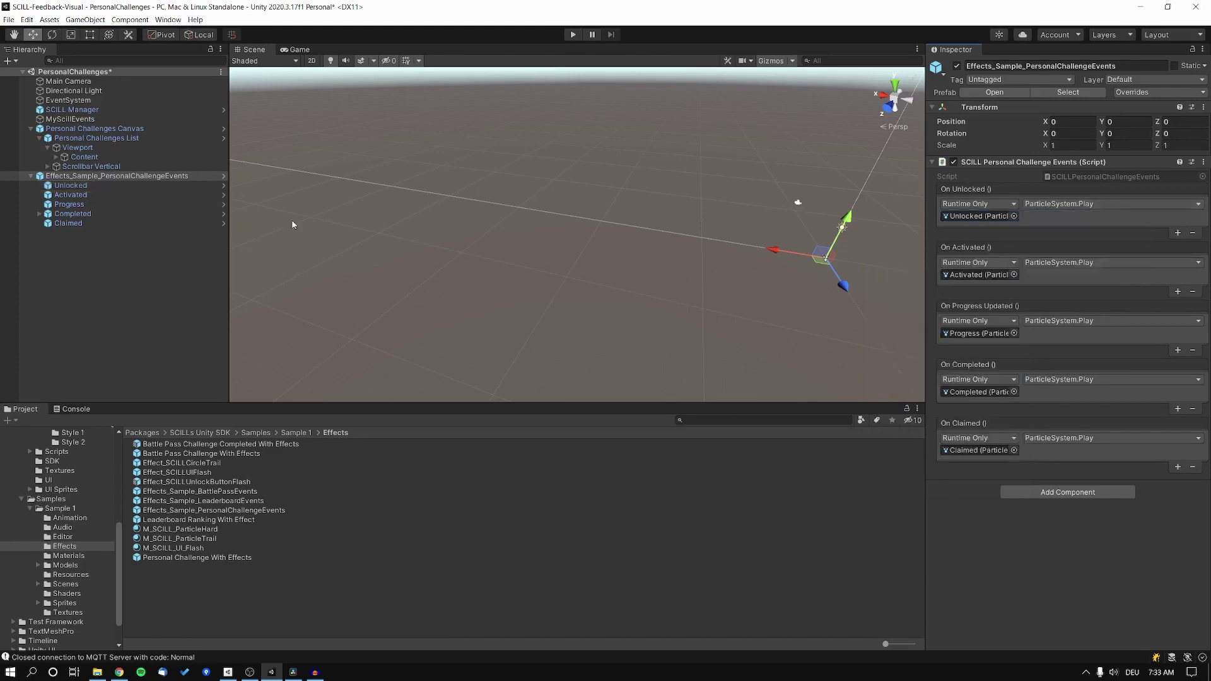
Step: Show the Game view and inspect the Main Camera, the Unlocked and Activated particle effects and their parent object
left_click(299, 50)
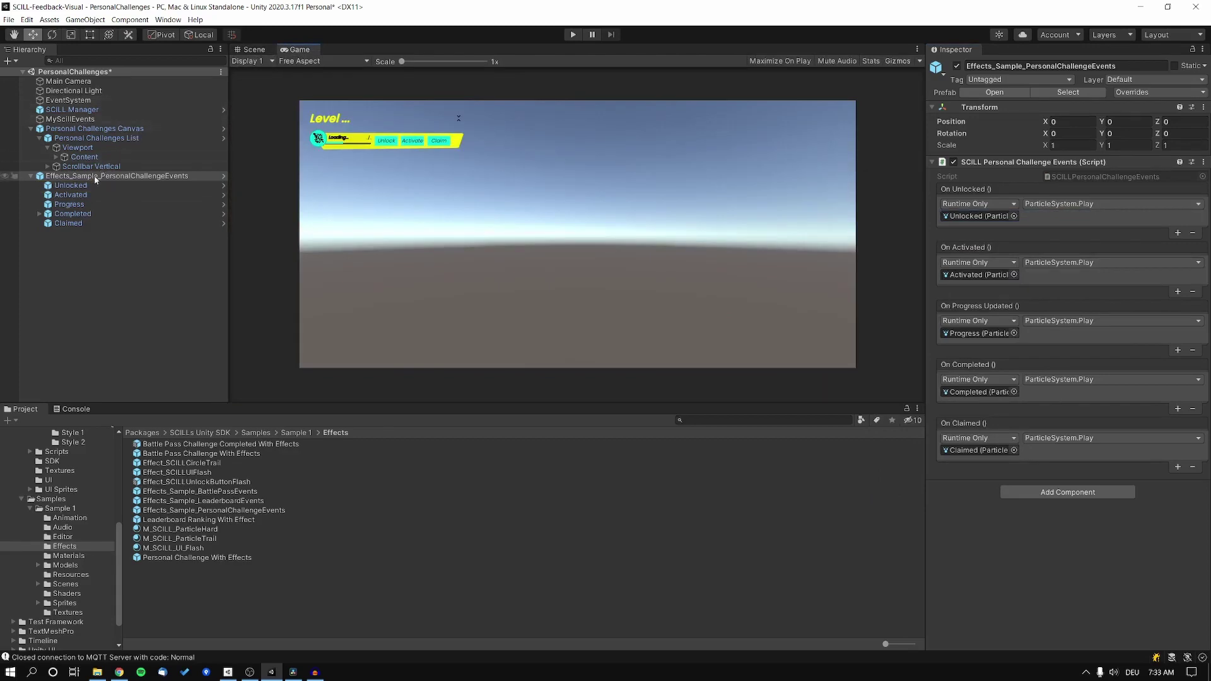
left_click(82, 82)
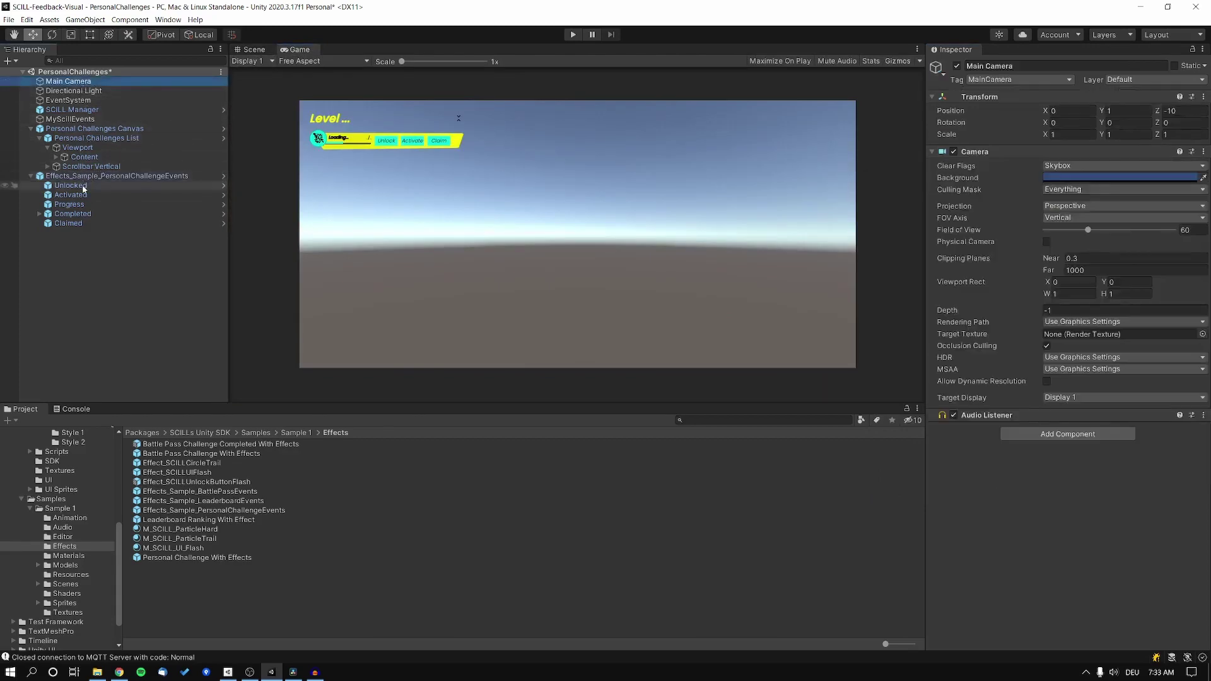
left_click(83, 186)
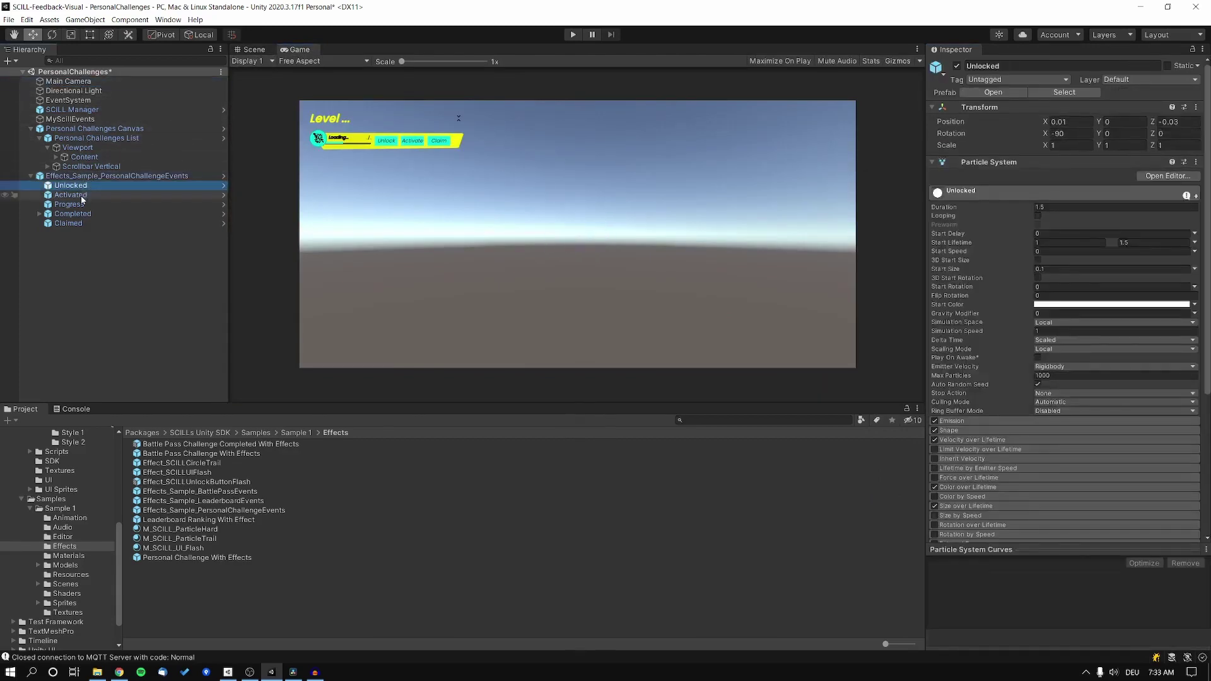
left_click(82, 196)
left_click(79, 186)
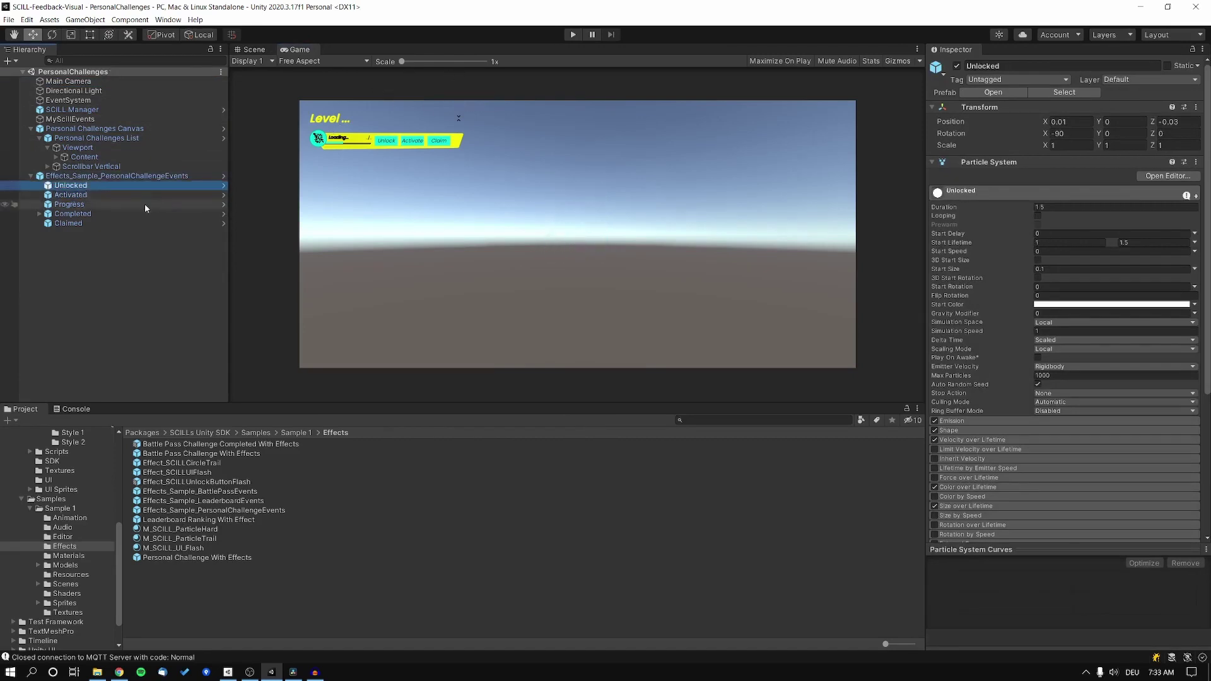
left_click(142, 175)
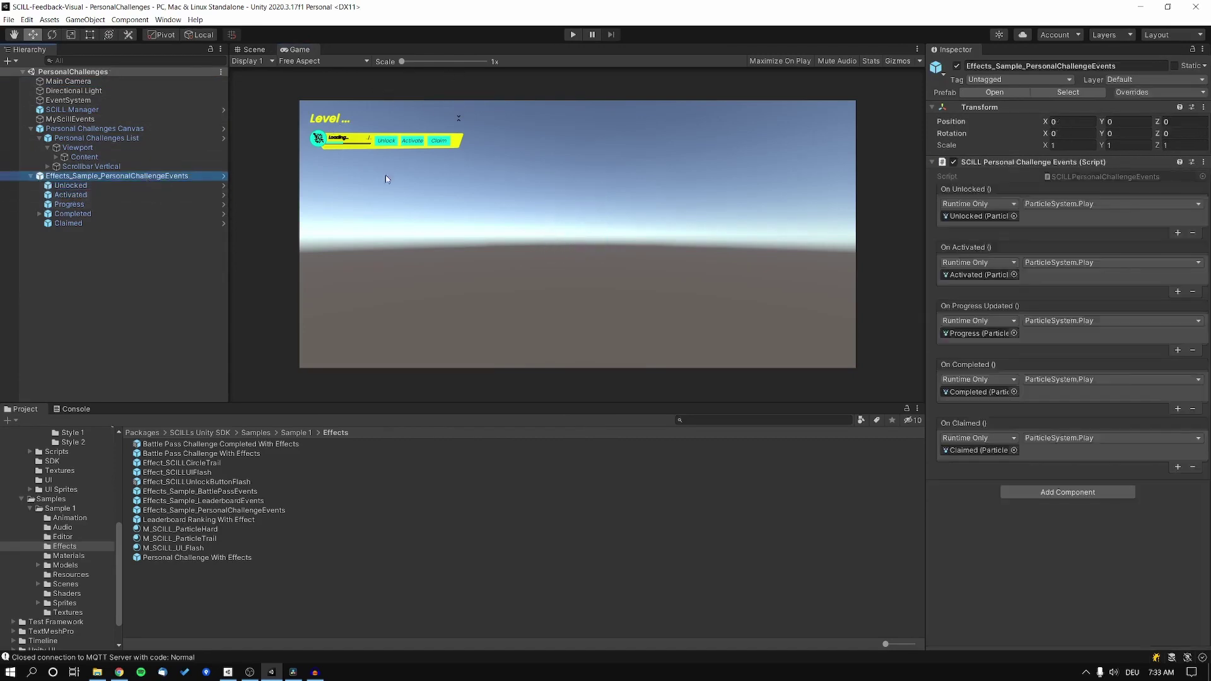
Step: Run the scene and unlock and activate the Tutorial challenge to test the particle effects
left_click(579, 37)
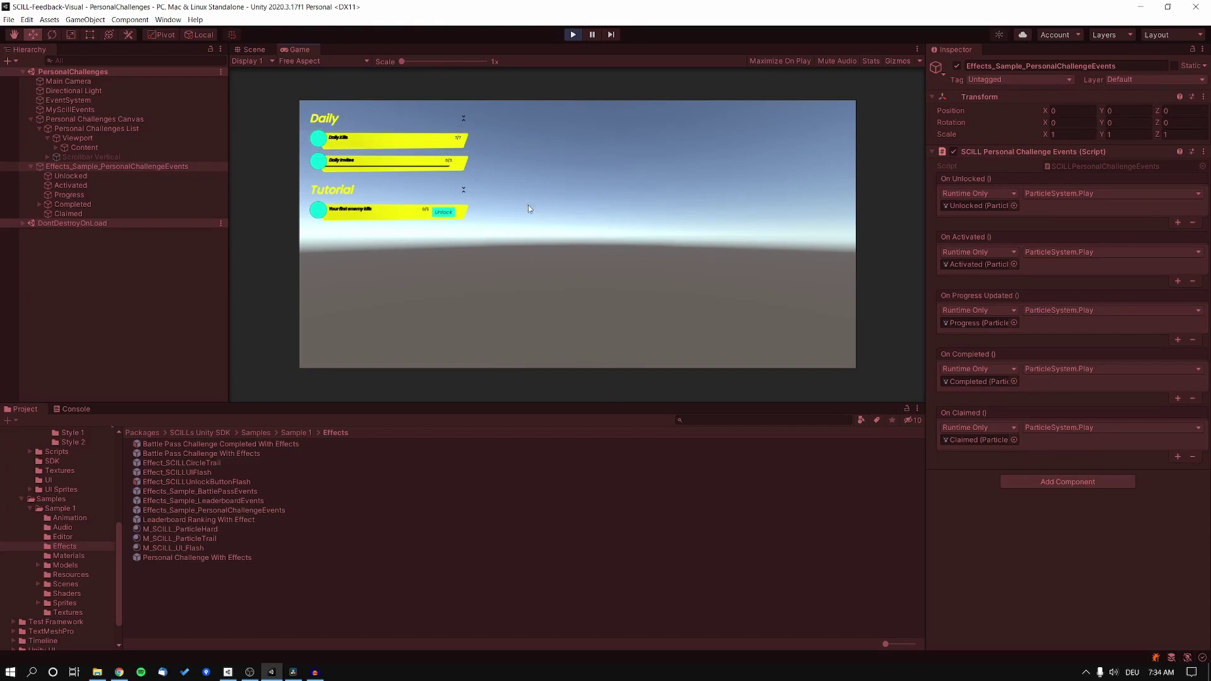
left_click(450, 215)
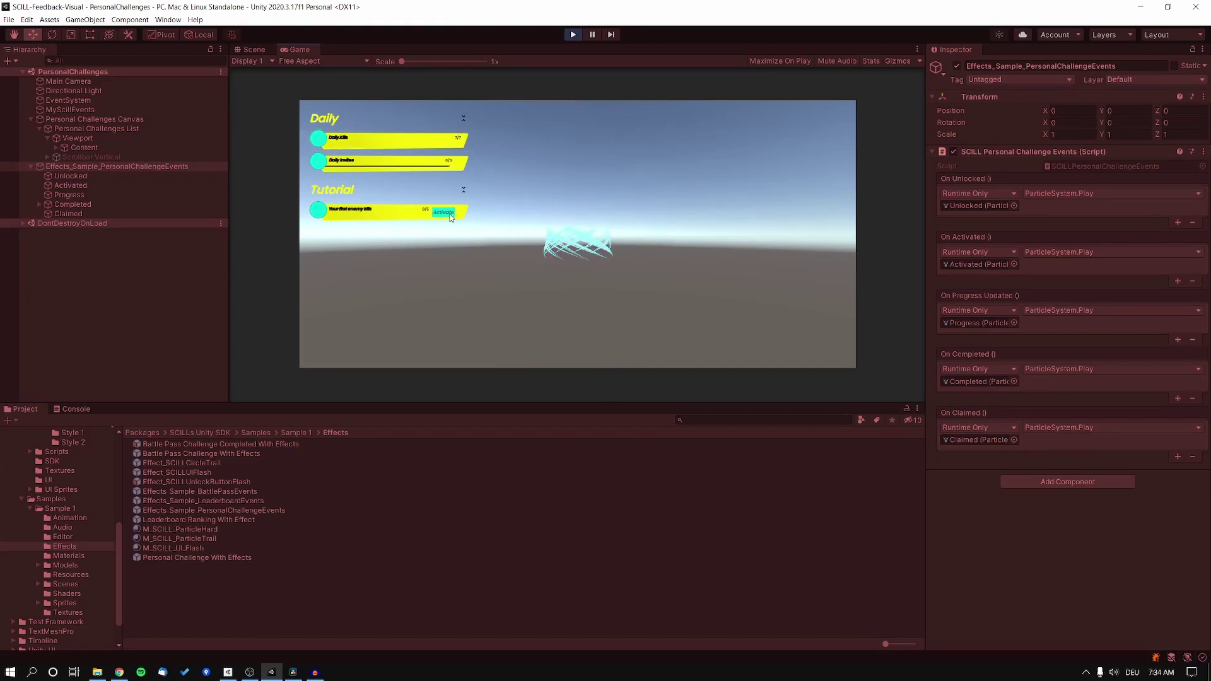
left_click(449, 215)
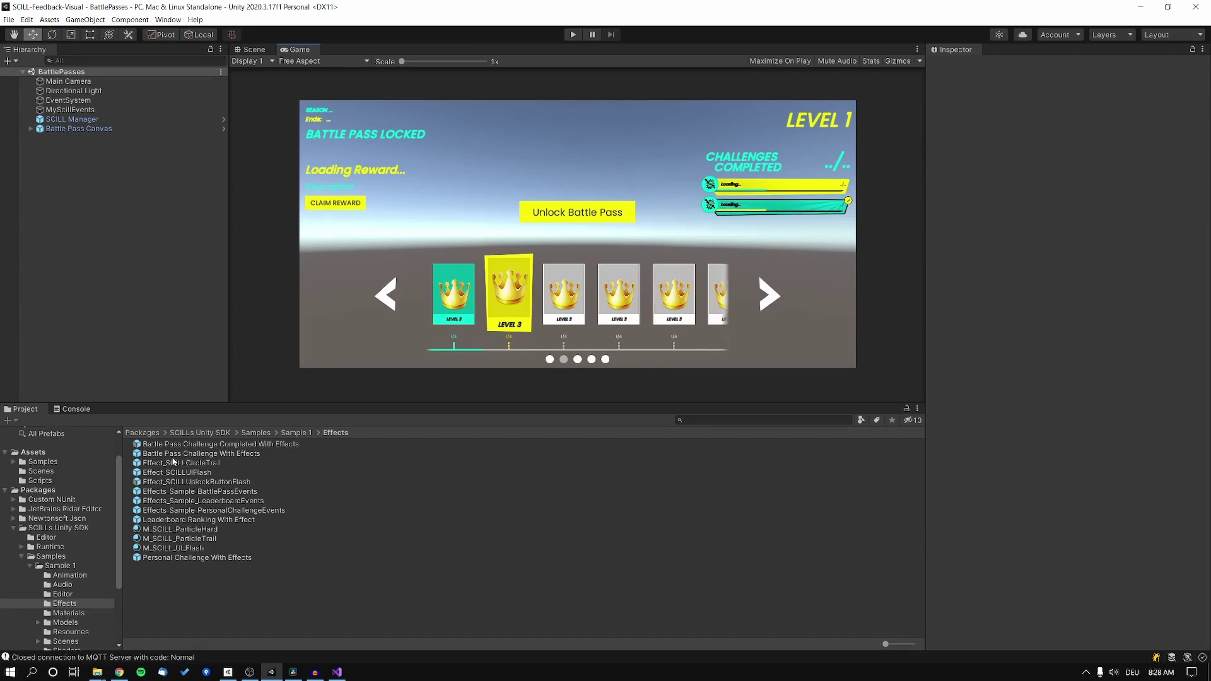
Step: Open the Battle Pass Challenge With Effects prefab and inspect its Effect_SCILLUIFlash object
double_click(227, 454)
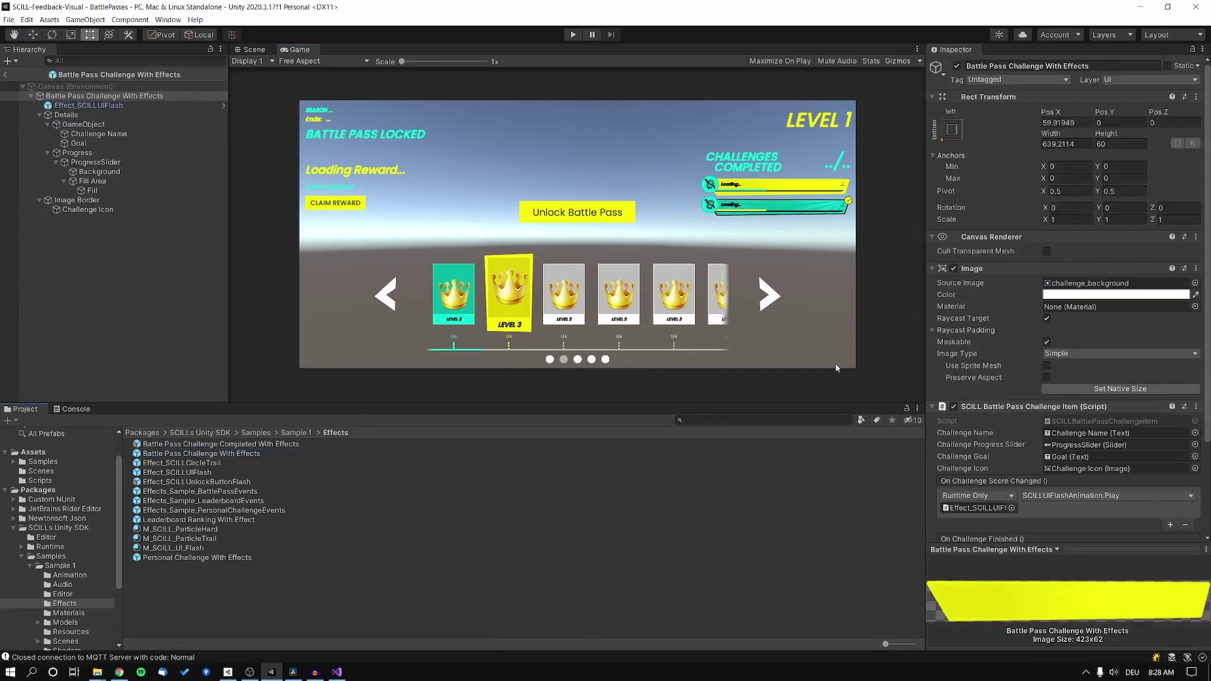
left_click(88, 105)
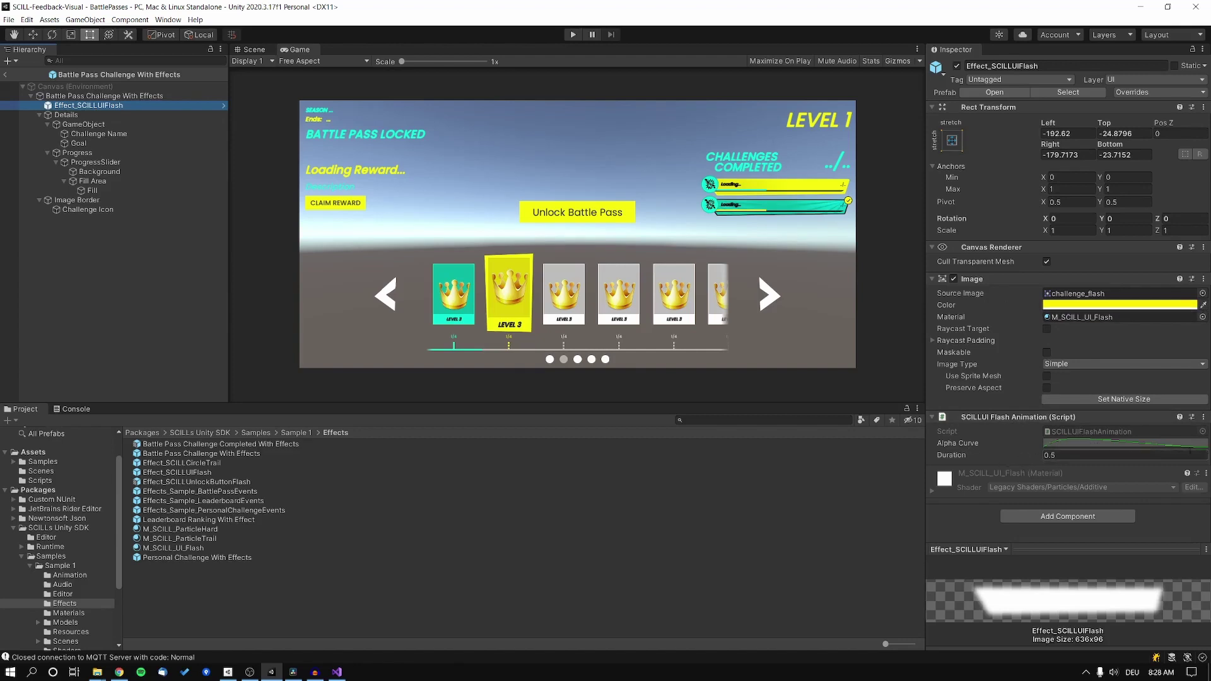
Step: Inspect the On Challenge Score Changed event on the root of Battle Pass Challenge With Effects, and return to the scene
left_click(113, 96)
scroll(1111, 334, "down", 4)
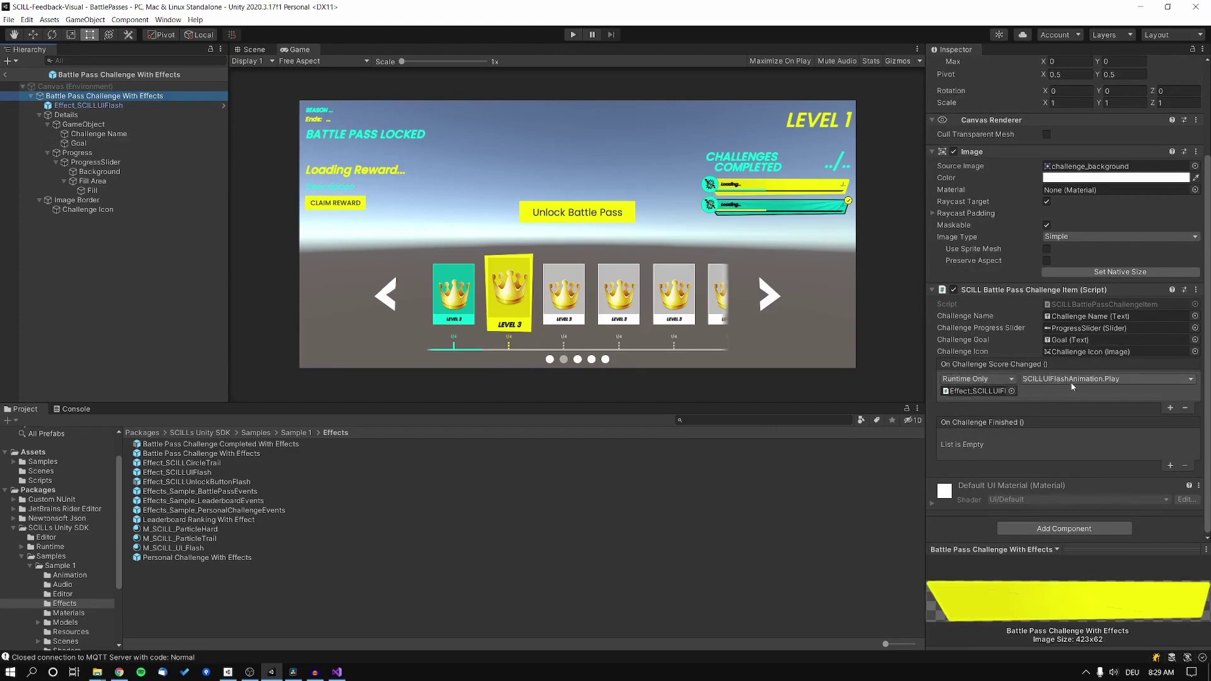
left_click(4, 75)
Step: Find the Battle Pass Challenges object under Battle Pass Canvas and inspect the prefab references of its SCILL Battle Pass Level Challenges script
left_click(86, 128)
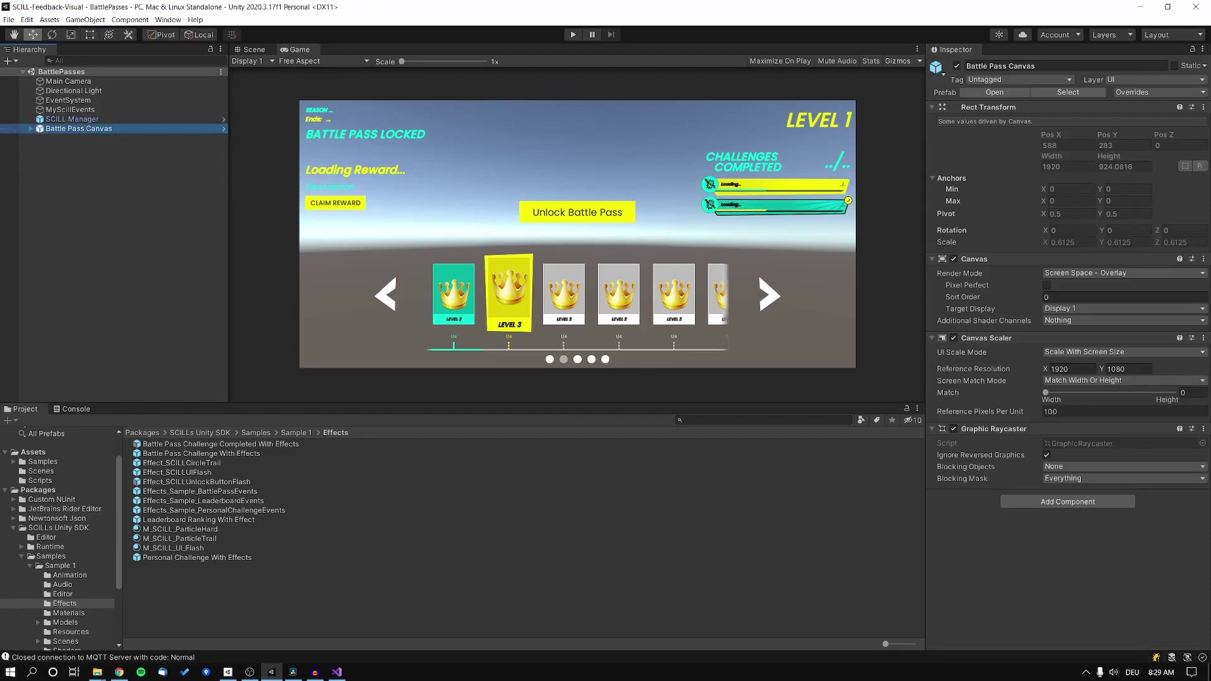
left_click(31, 130)
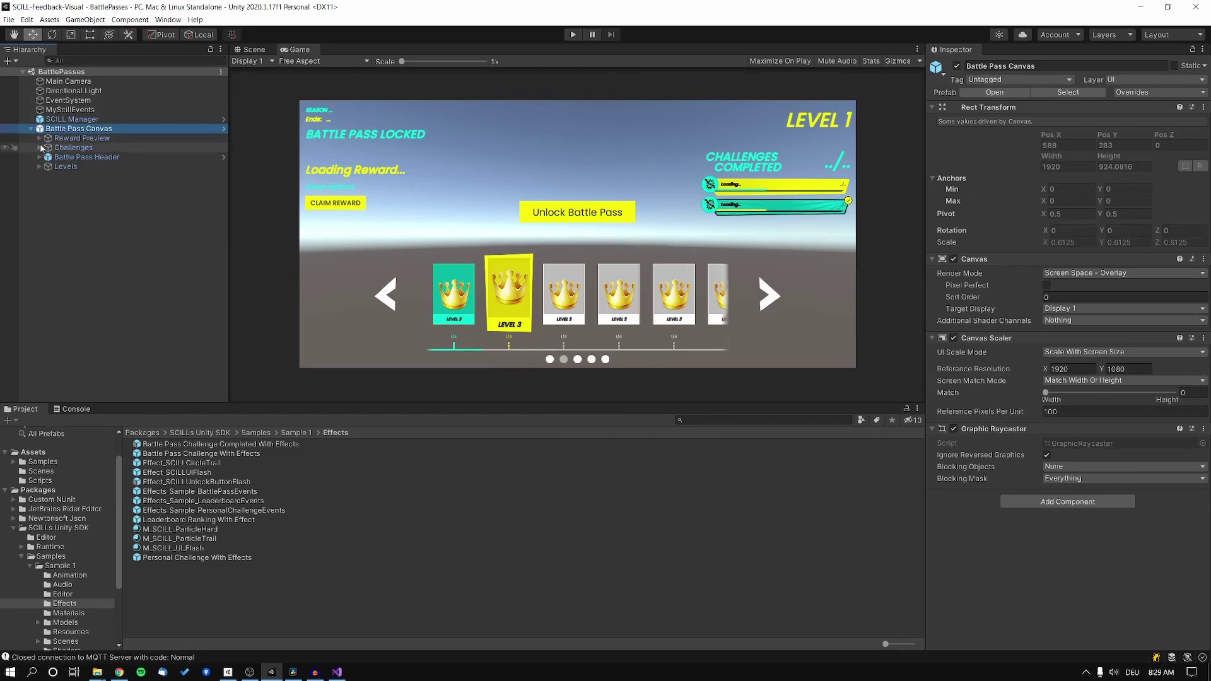
left_click(39, 148)
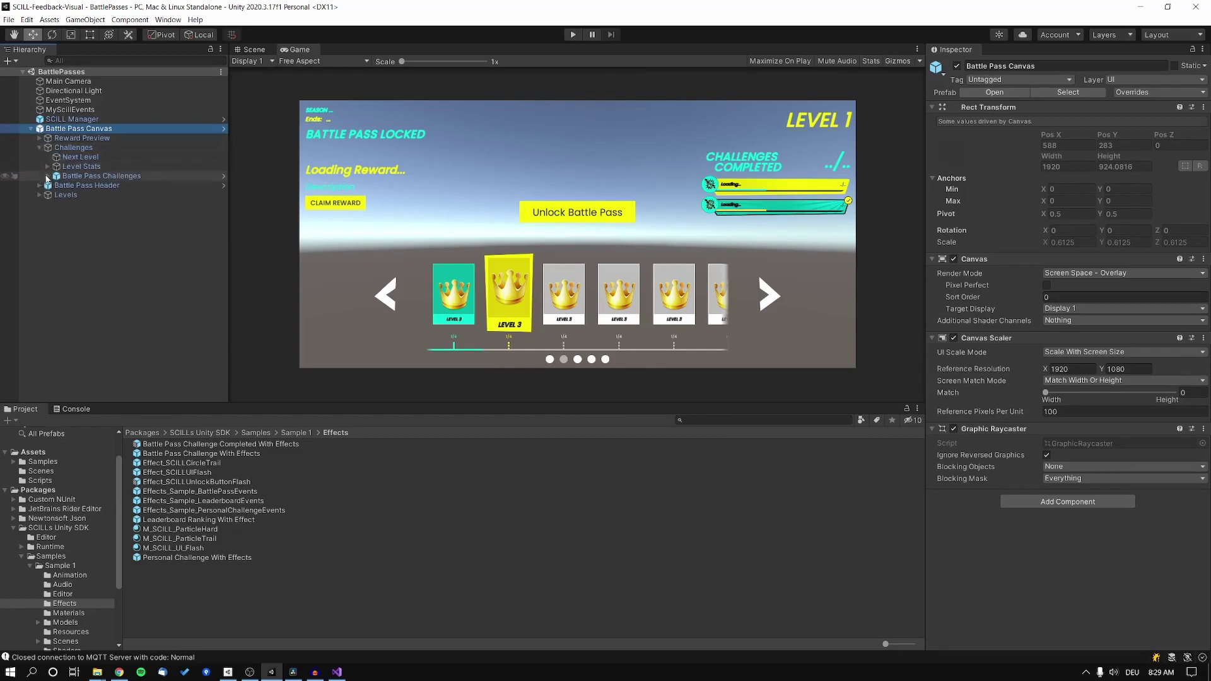
left_click(47, 176)
left_click(80, 176)
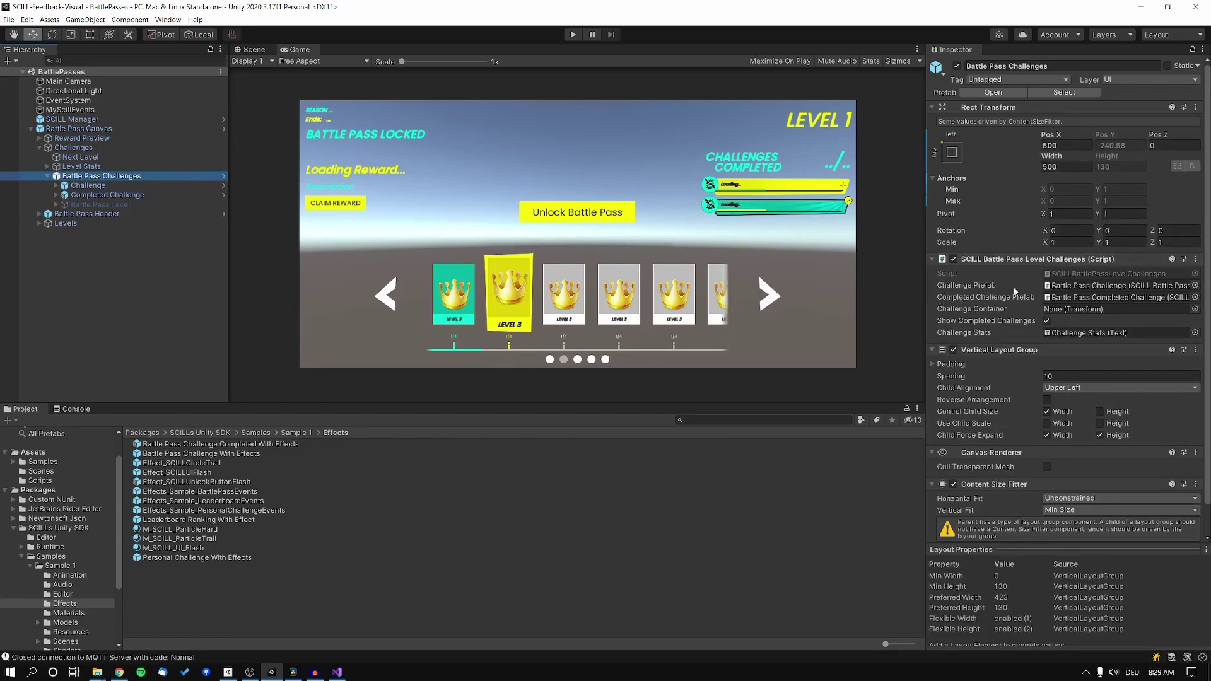
mouse_move(993, 286)
Step: Open the Battle Pass Challenge Completed With Effects prefab in the Scene view and inspect its Effect_SCILLUIFlash object
double_click(219, 444)
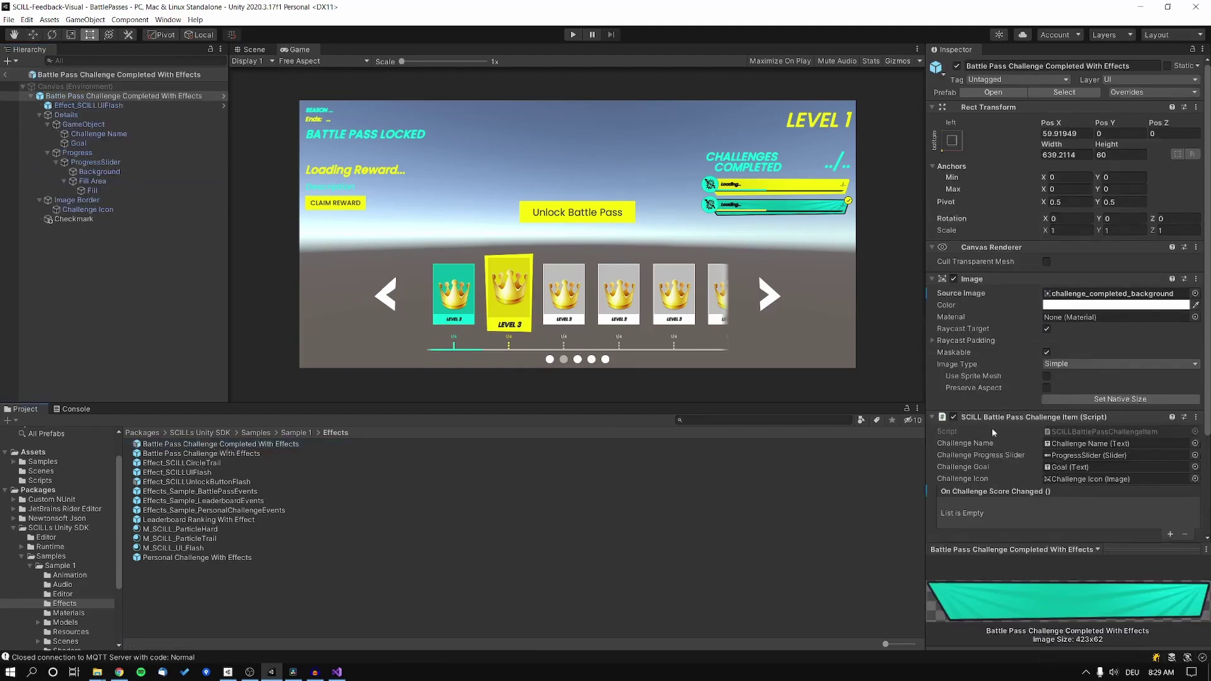
left_click(253, 49)
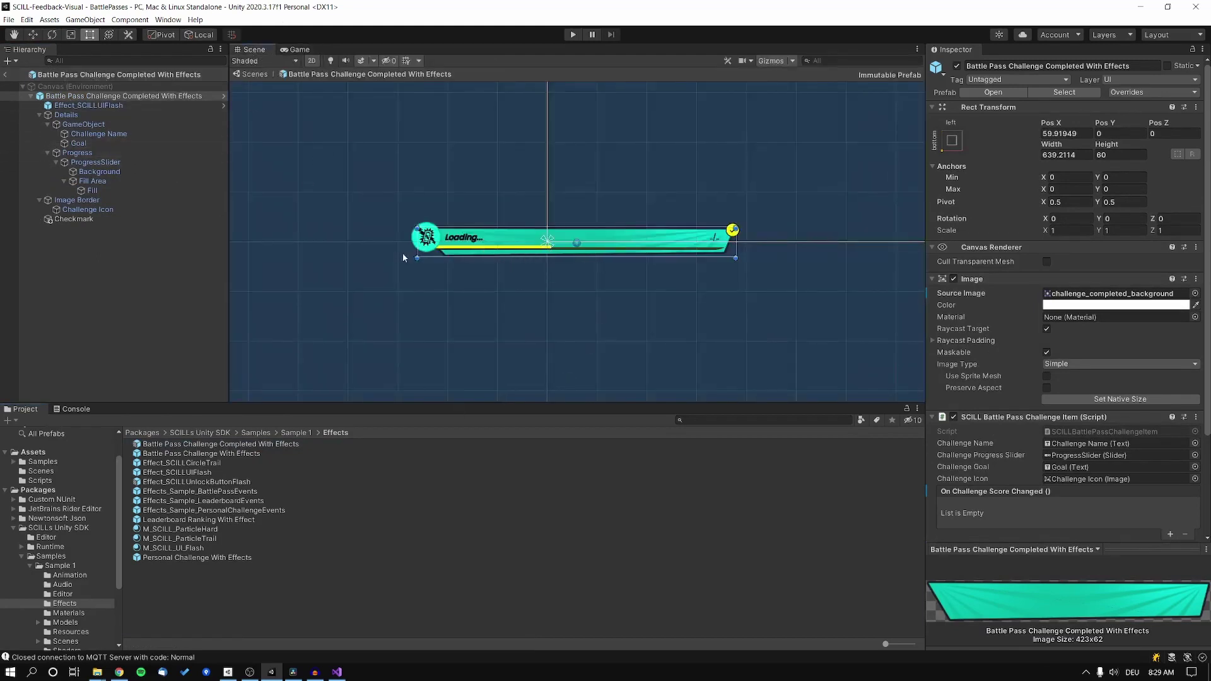
left_click(94, 105)
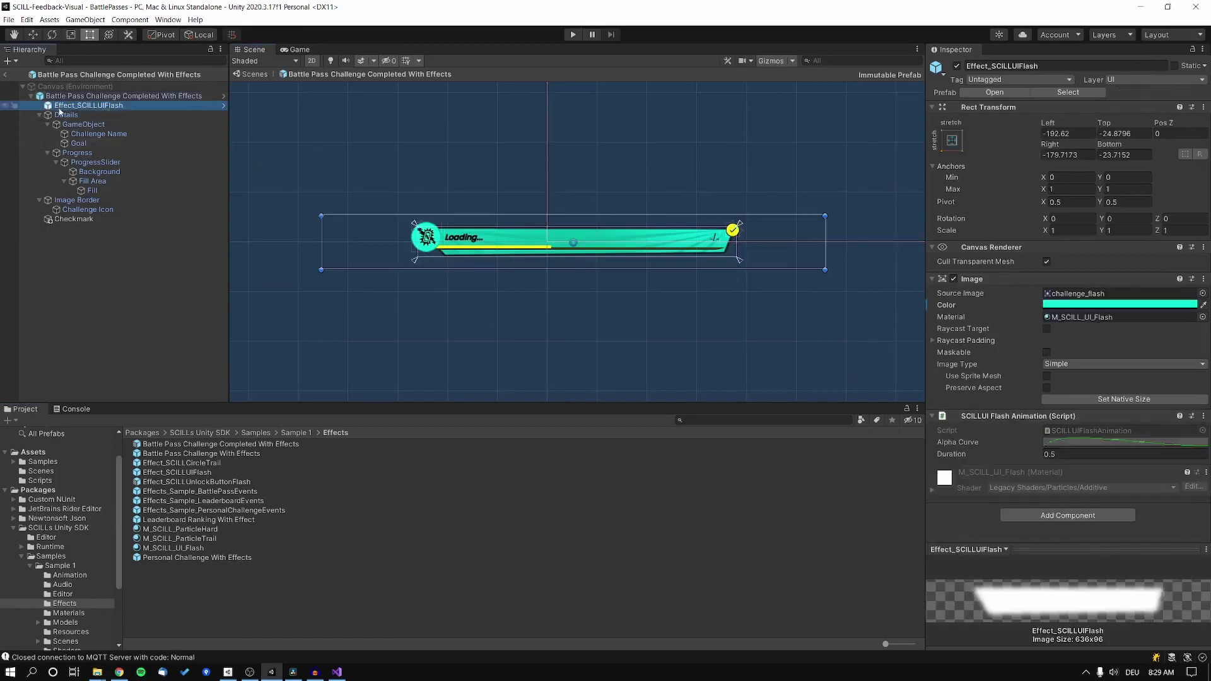
Step: Preview the flash by raising its image color's alpha to 100, and leave the prefab without keeping the change
left_click(1166, 304)
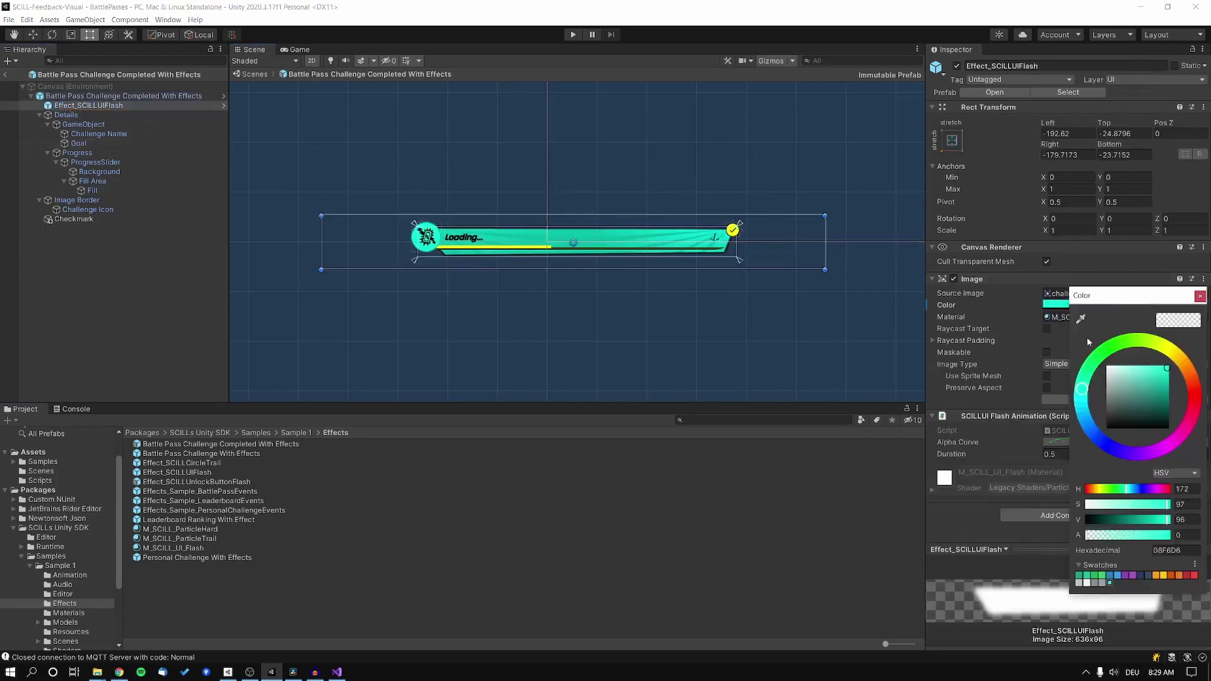
left_click(1111, 535)
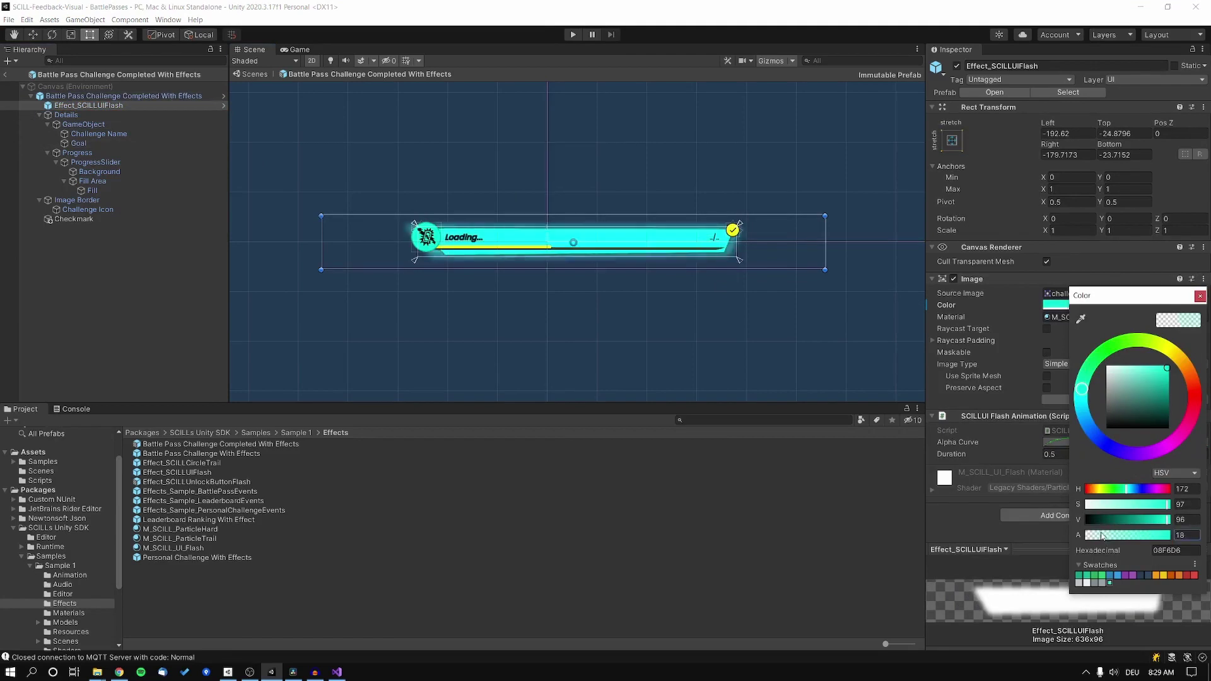
left_click_drag(1124, 537, 1170, 534)
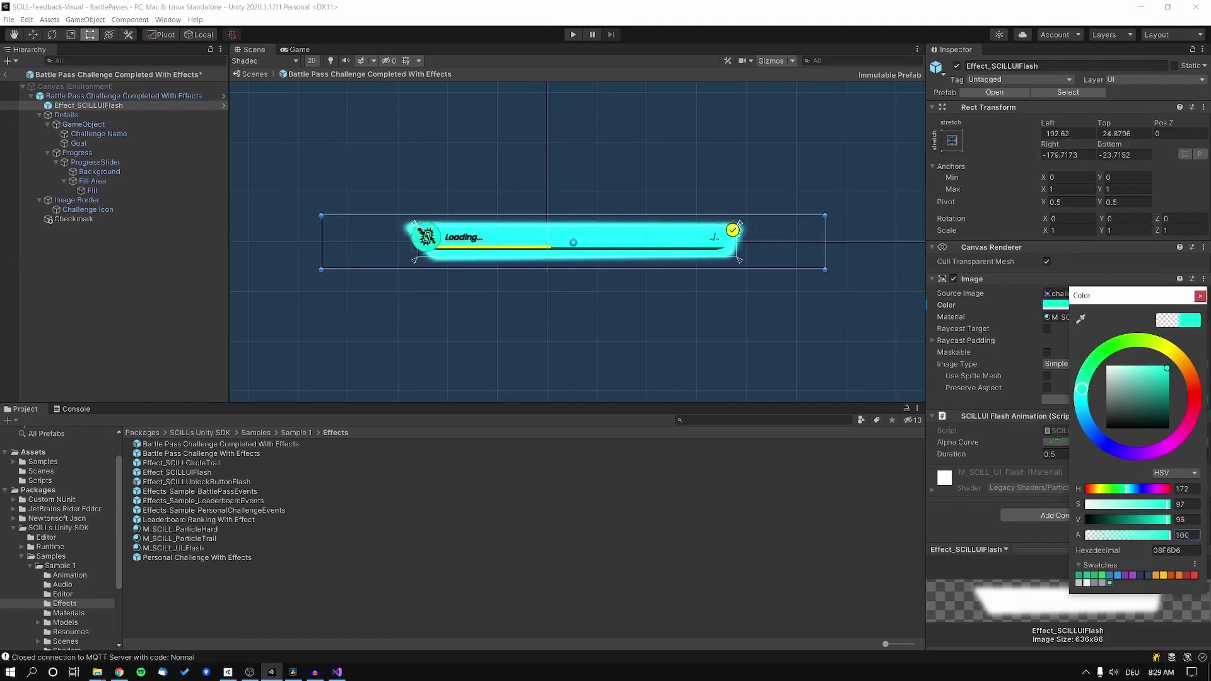
left_click(1199, 295)
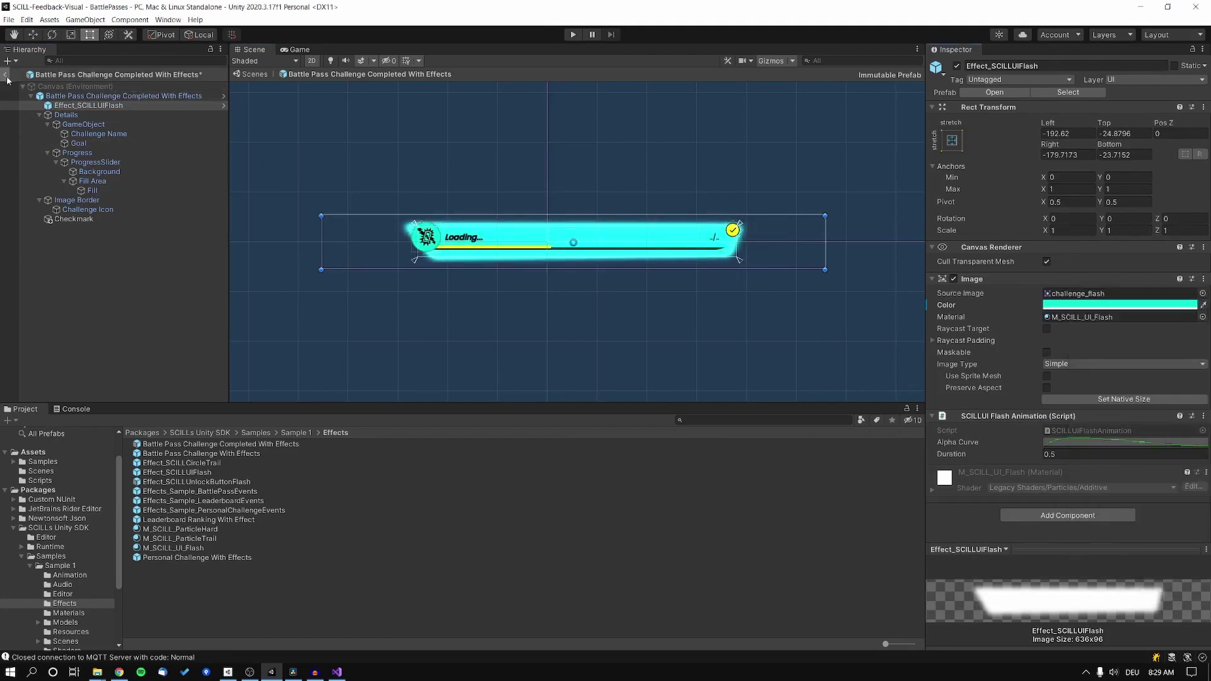
left_click(636, 357)
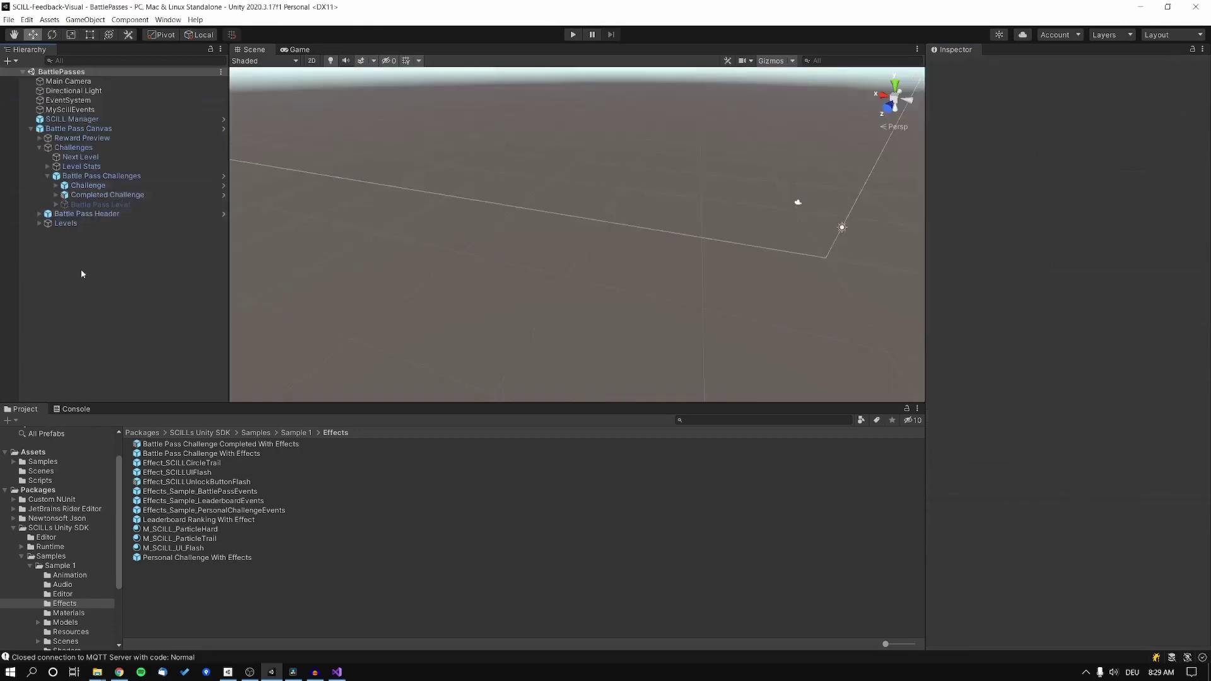
Step: Assign Battle Pass Challenge With Effects and Battle Pass Challenge Completed With Effects as the challenge prefabs of Battle Pass Challenges
left_click(88, 177)
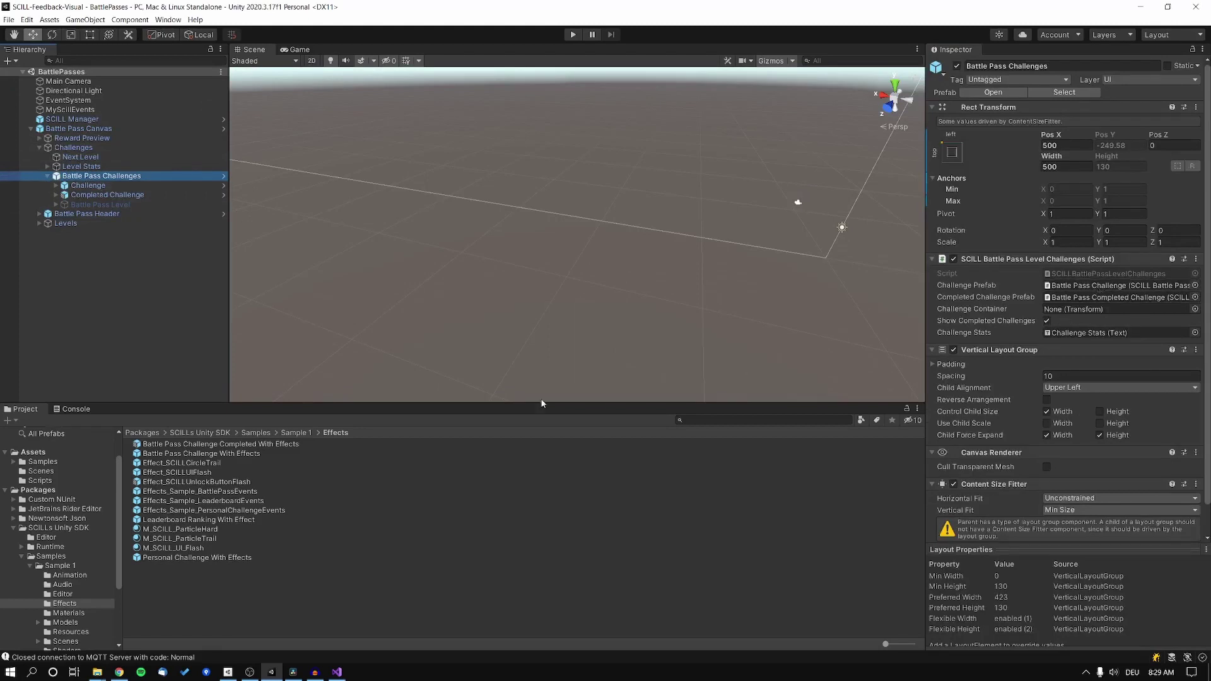
left_click_drag(172, 454, 1089, 281)
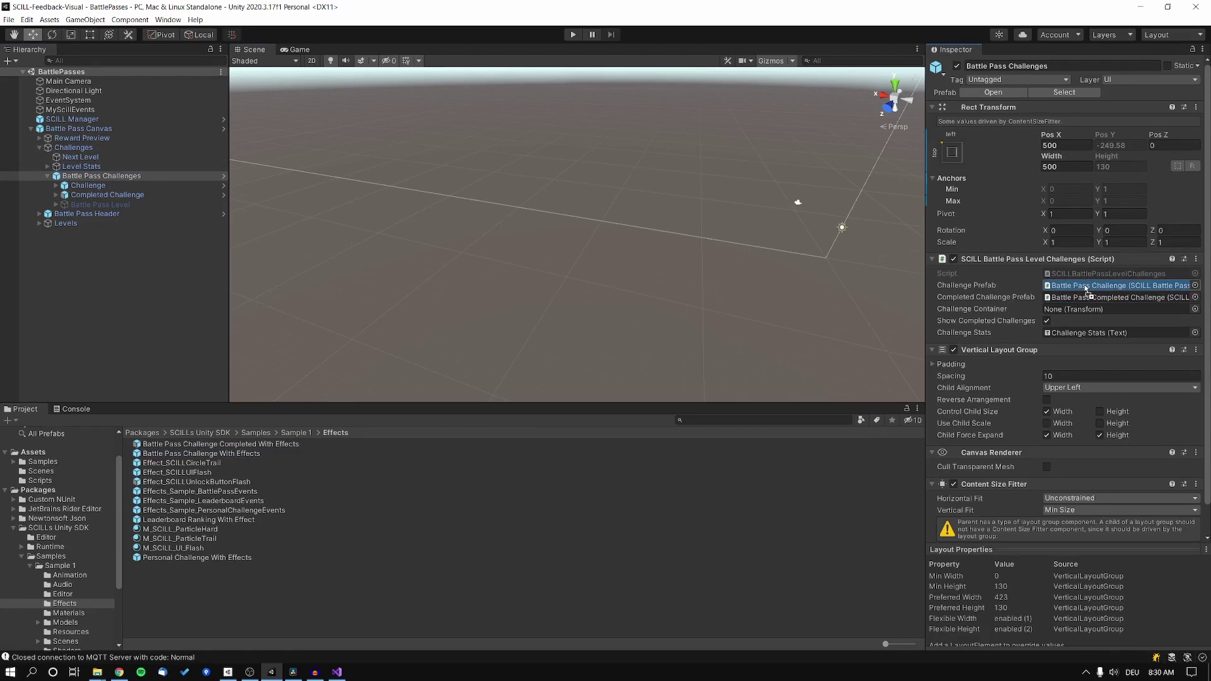
left_click_drag(1086, 290, 1086, 289)
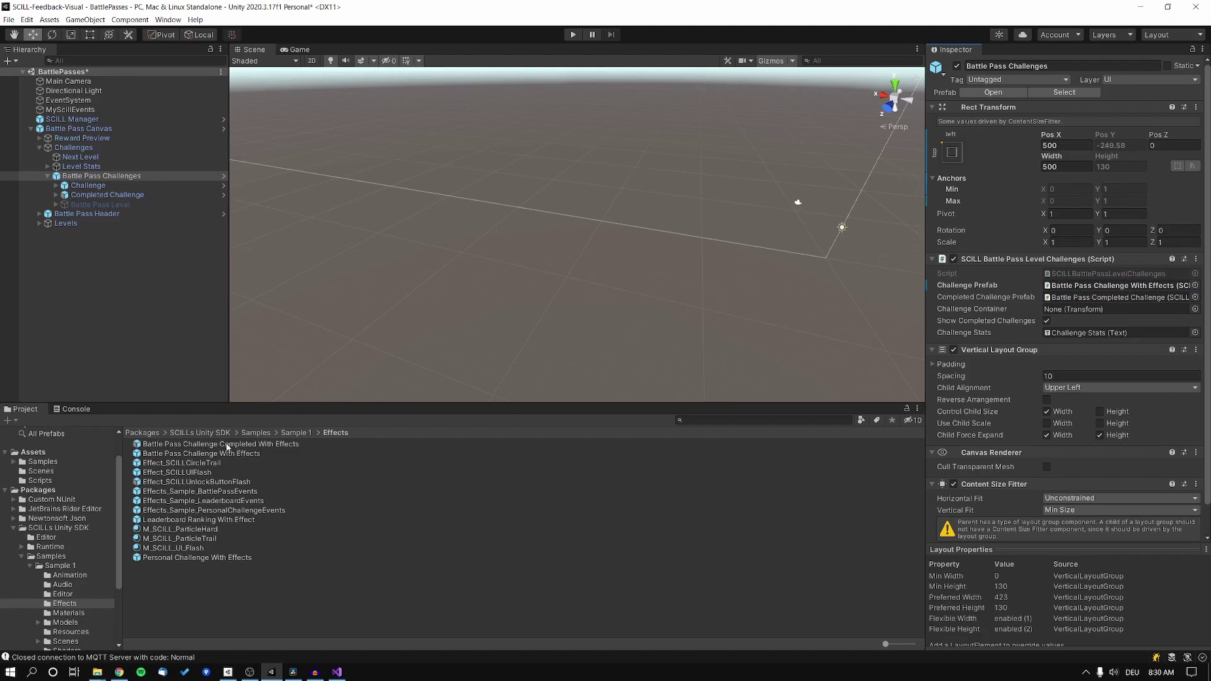
left_click_drag(255, 446, 1069, 299)
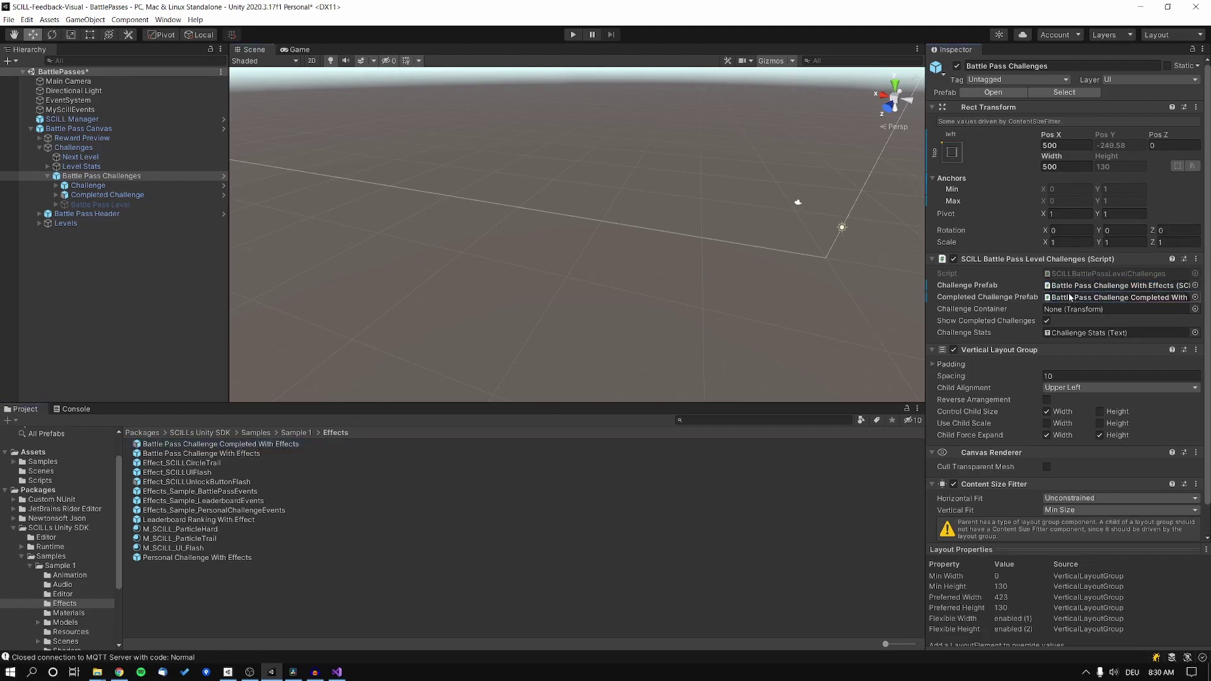
Step: Run the BattlePasses scene to check the challenge items using the effect prefabs, and stop it
left_click(557, 93)
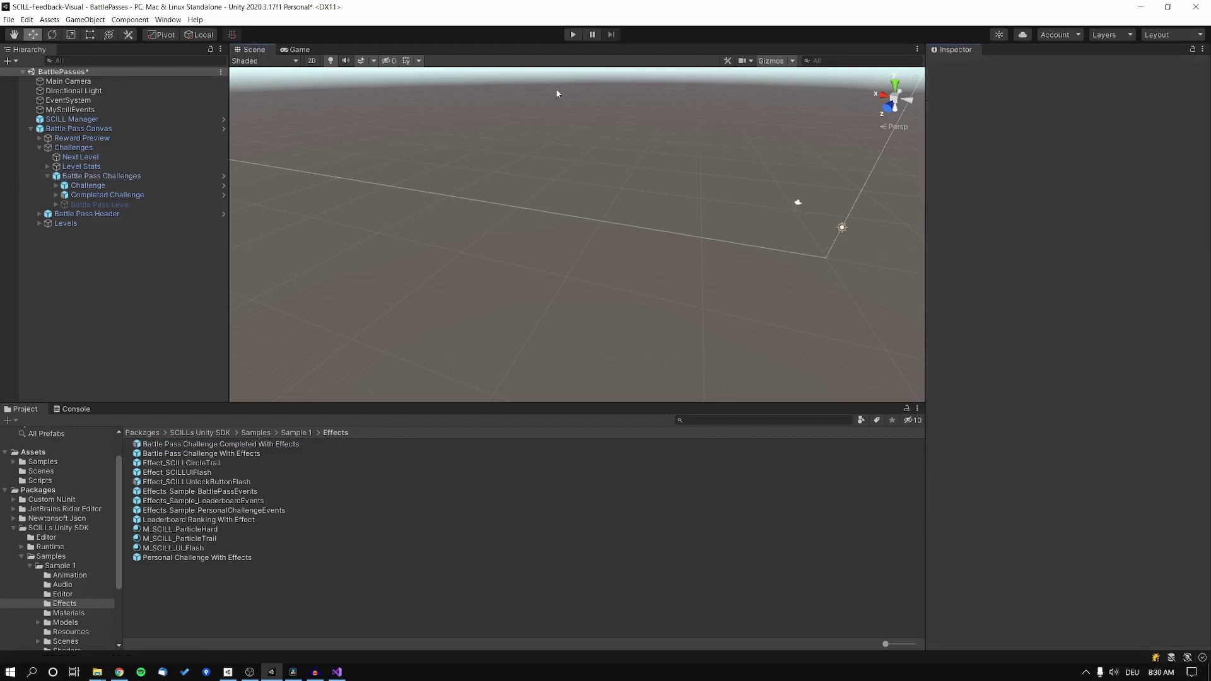
left_click(572, 35)
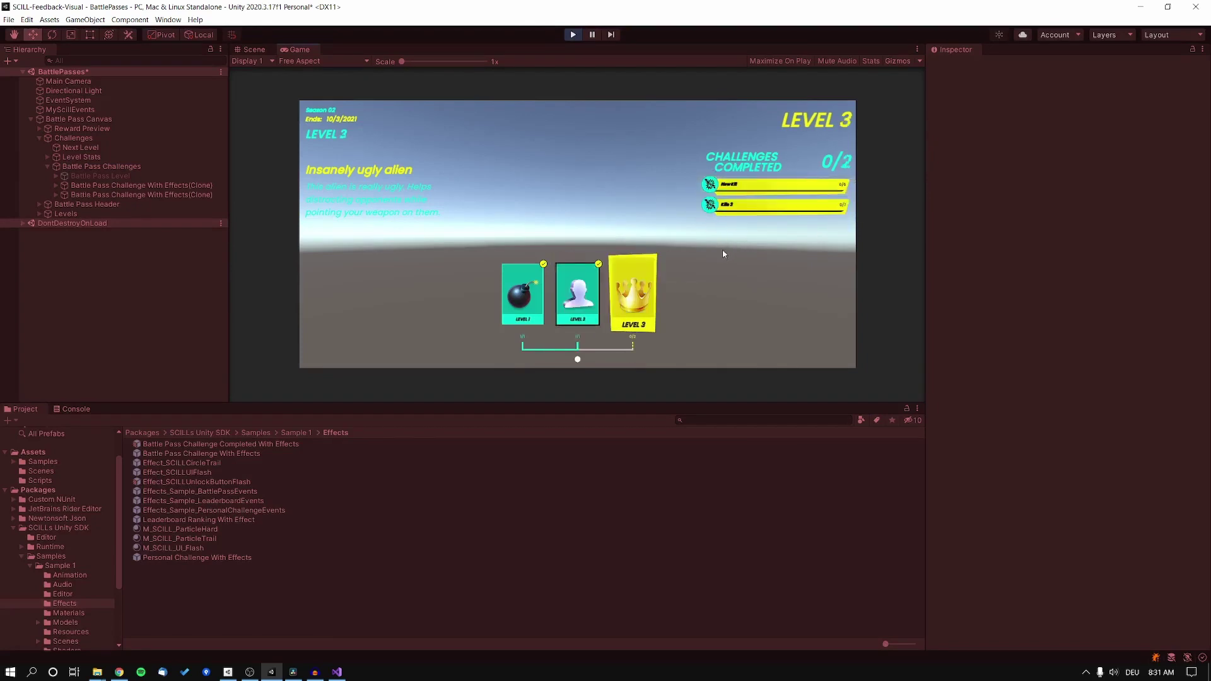
left_click(572, 35)
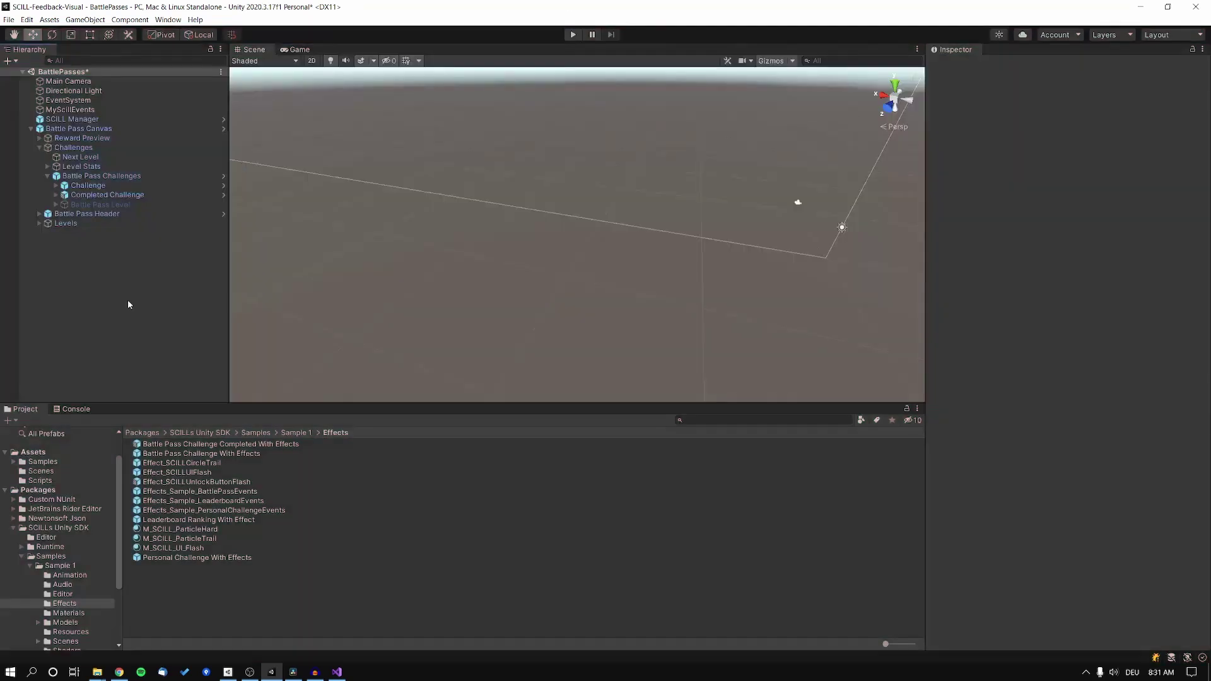
Step: Create an empty game object named SCILLEffects at the root of the BattlePasses scene
left_click(30, 129)
right_click(74, 167)
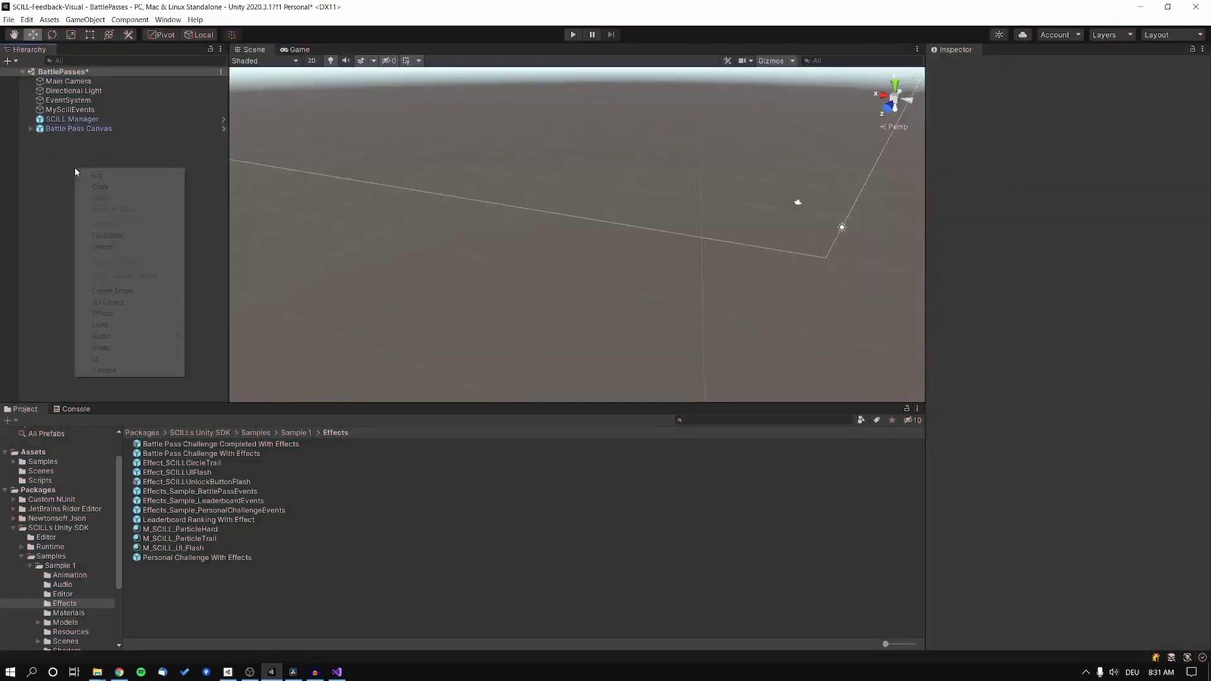
left_click(113, 290)
type("S")
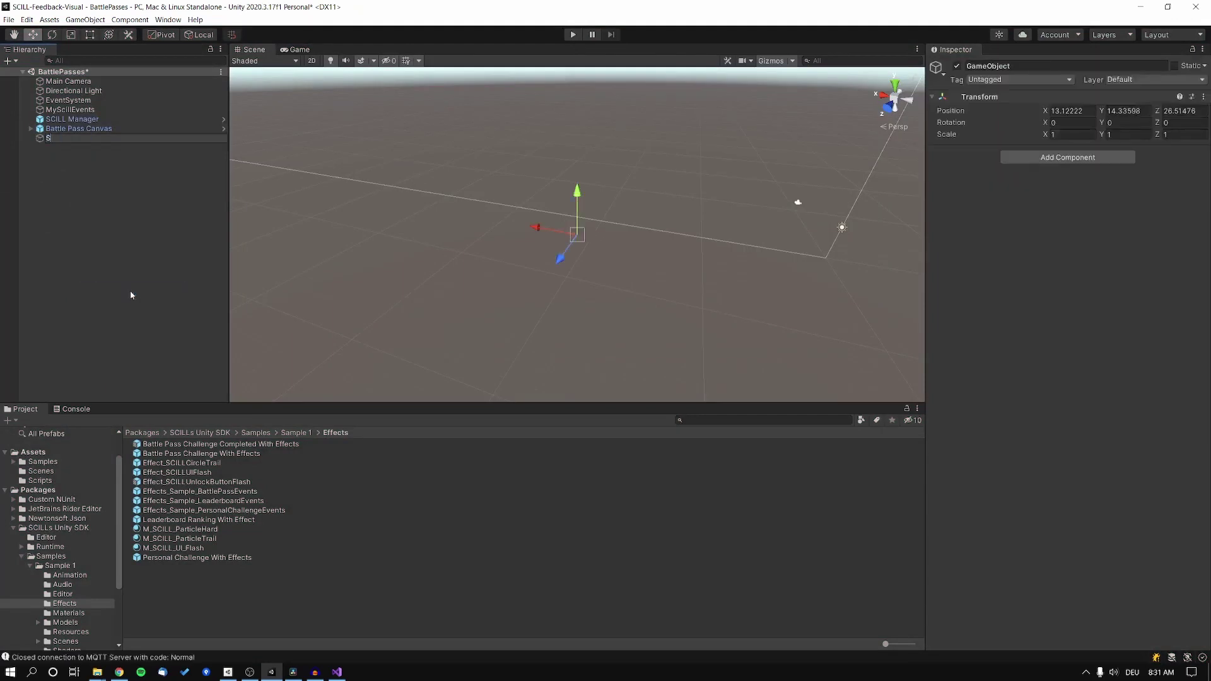
type("CILLEffects")
key("Return")
Step: Add the SCILL Battle Pass Events component to the SCILLEffects object
left_click(1046, 157)
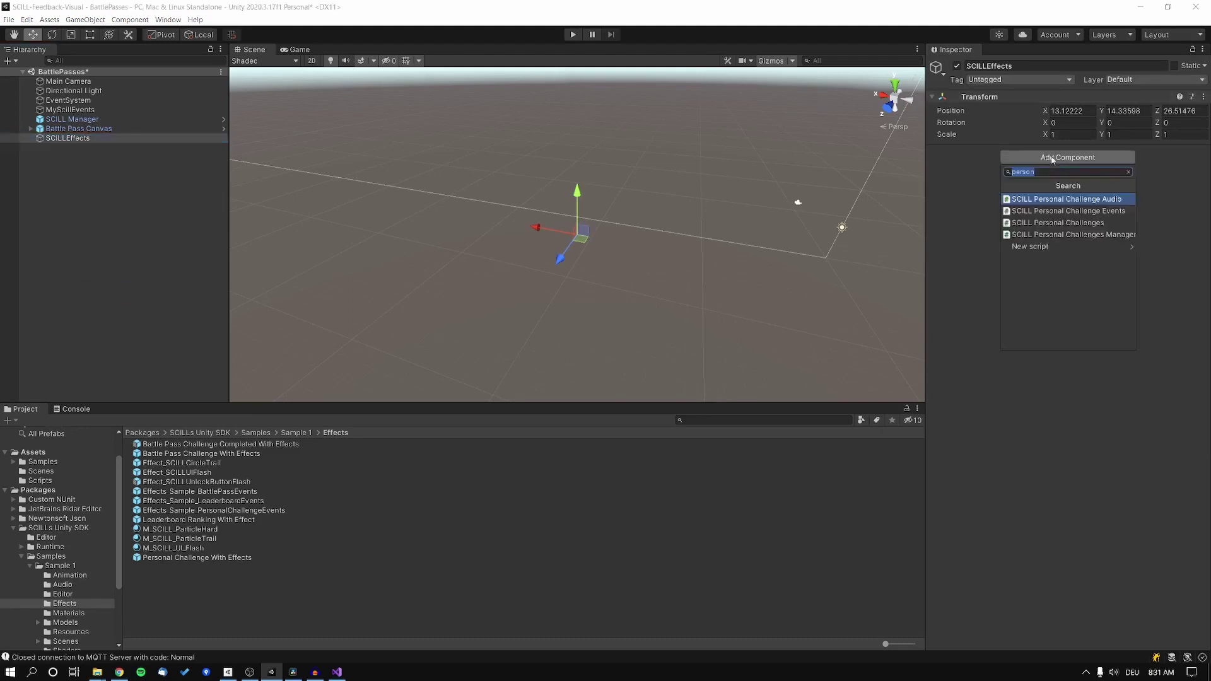
type("attle")
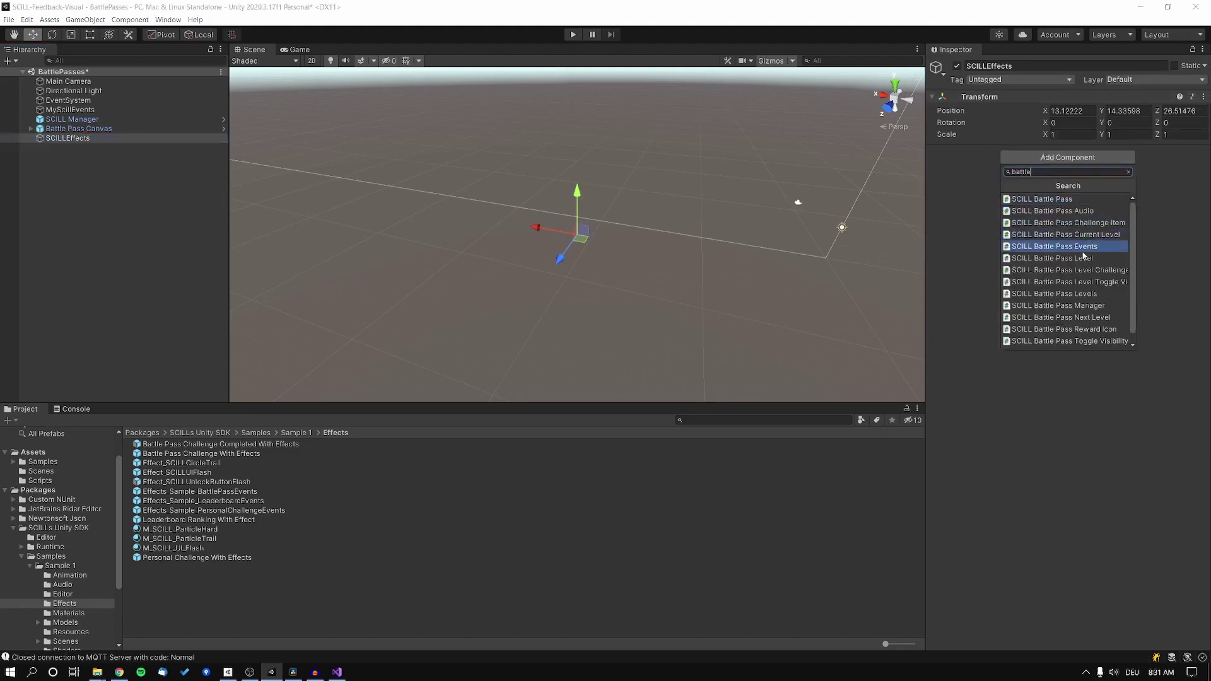
left_click(1082, 253)
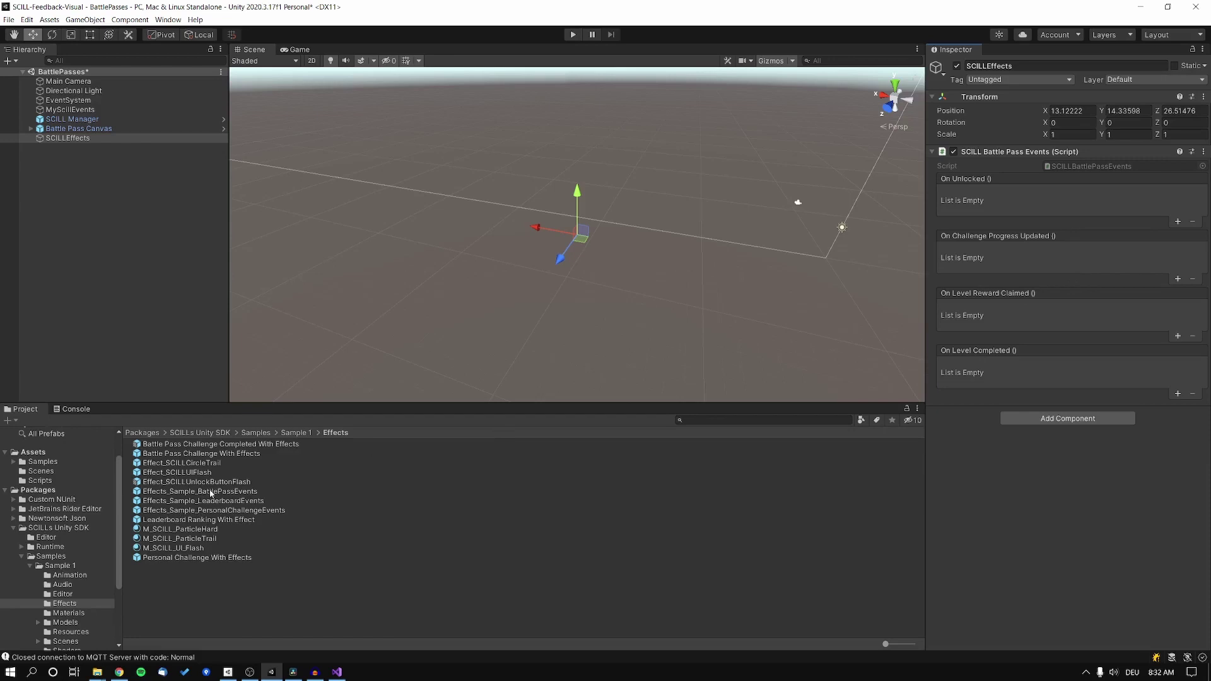
Step: Add the Effects_Sample_BattlePassEvents prefab to the BattlePasses scene, reveal its child effects and save the scene
left_click_drag(210, 493, 144, 238)
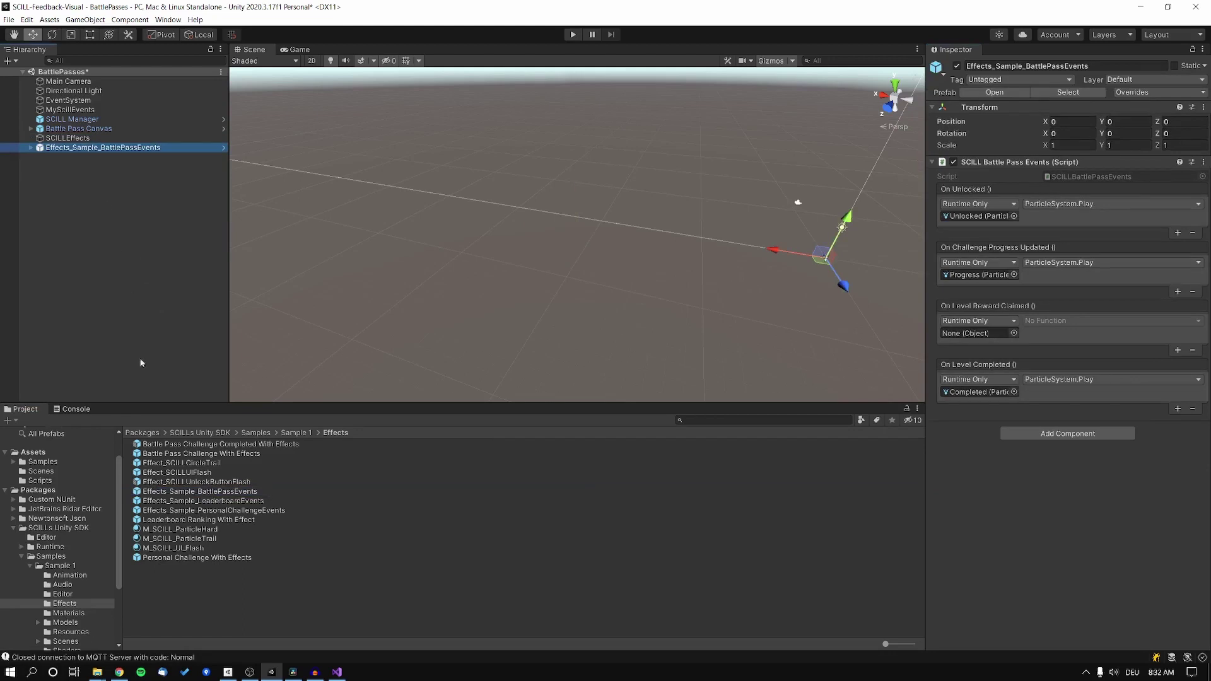
scroll(12, 485, "down", 2)
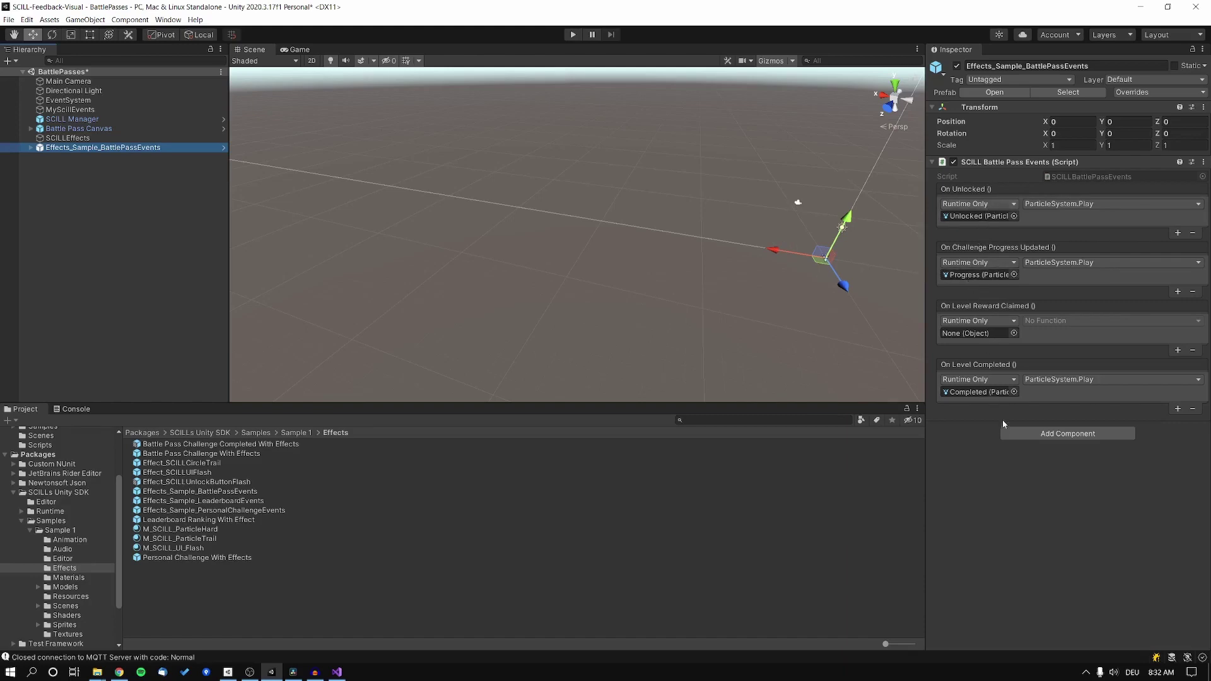
left_click(30, 149)
key("ctrl+p")
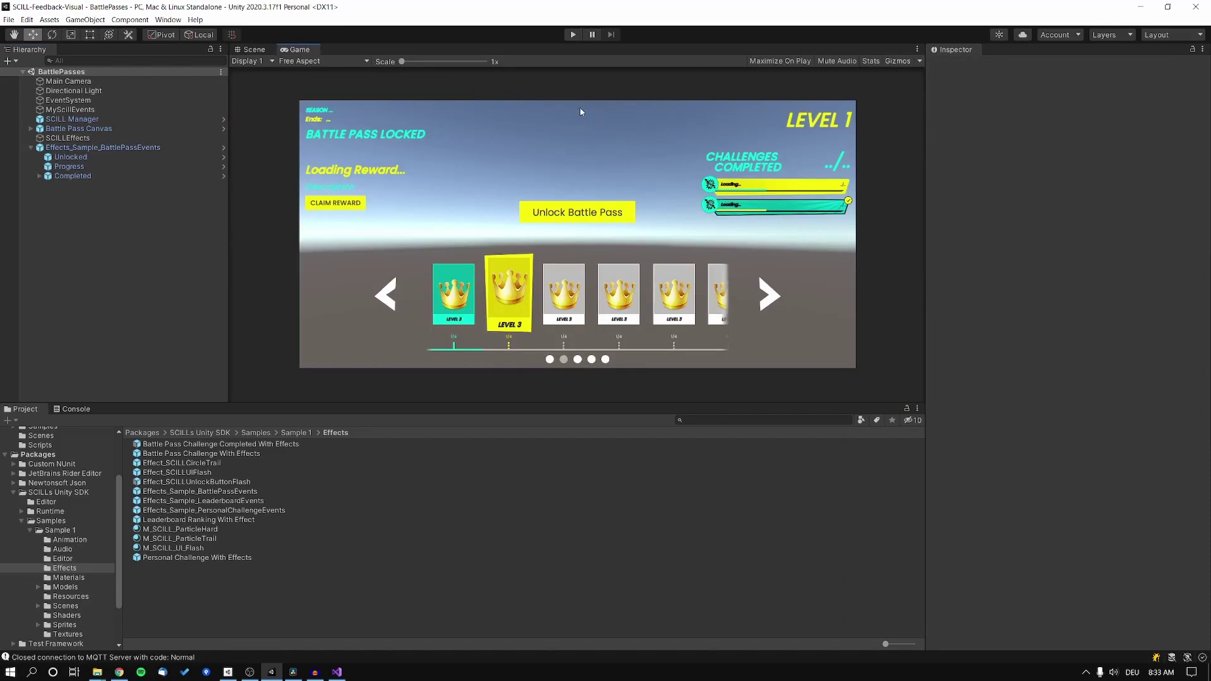
Step: Run the scene and unlock the battle pass to test its particle effects, and stop the scene
left_click(572, 34)
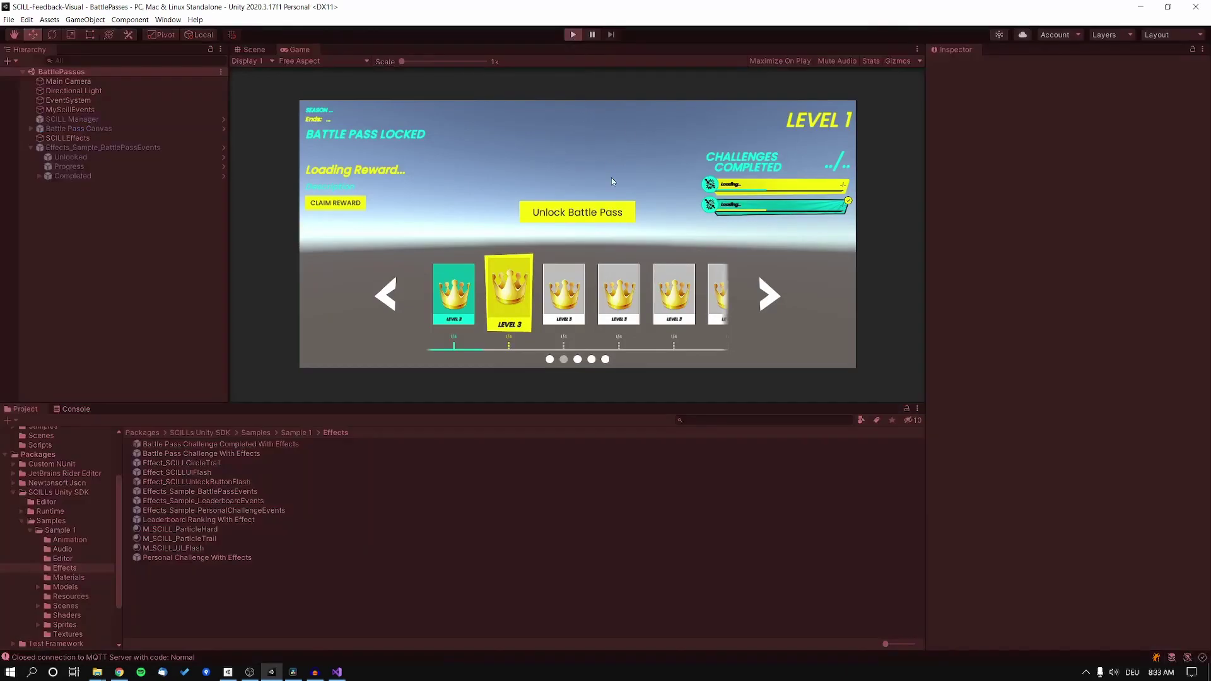
left_click(585, 213)
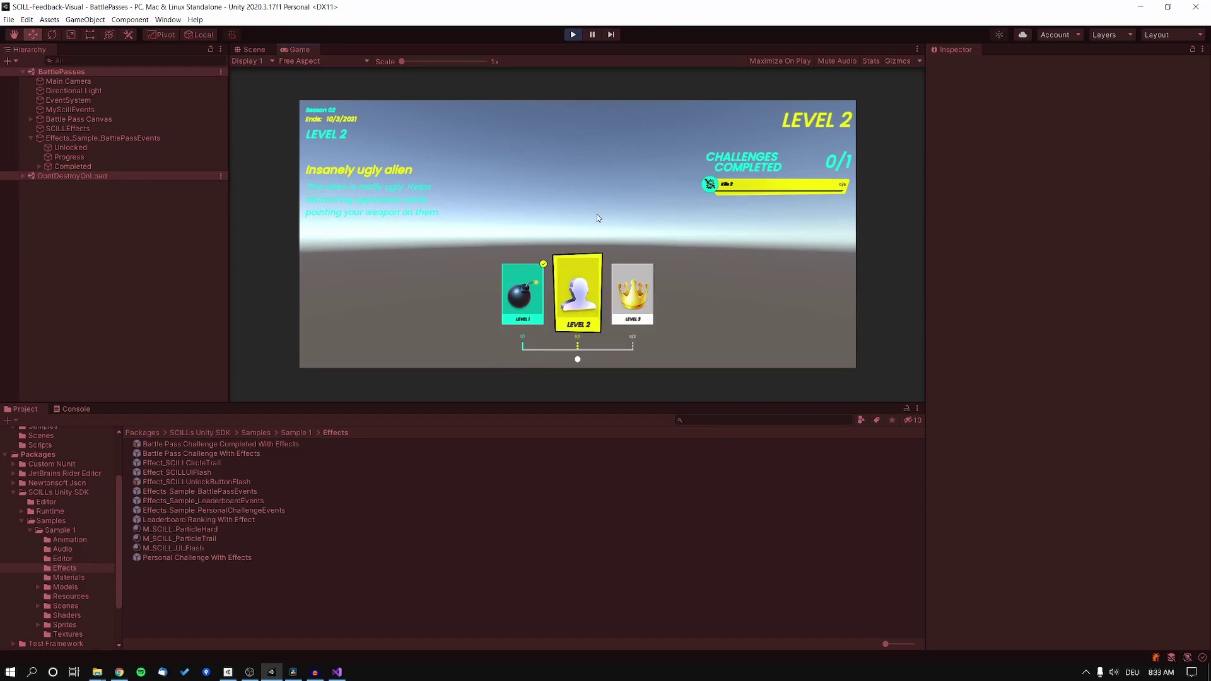
left_click(572, 34)
Step: Open the Leaderboards scene from Assets/Scenes and reveal the contents of its Leaderboard Canvas
scroll(51, 505, "up", 3)
left_click(41, 506)
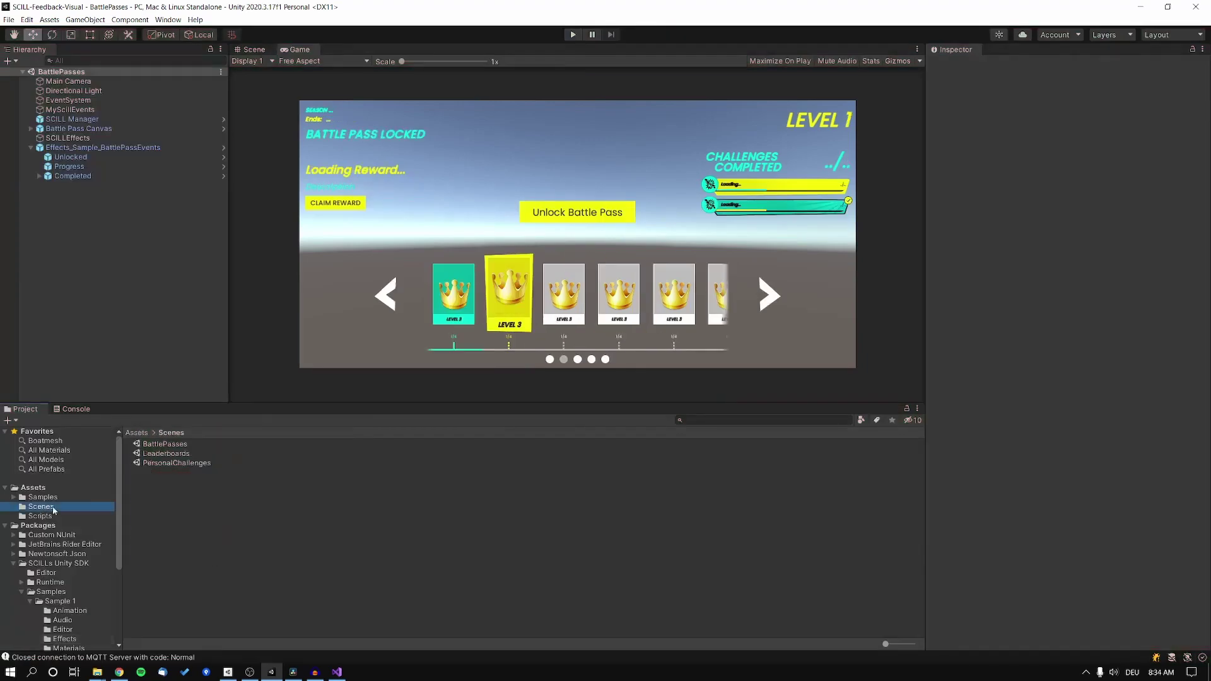
double_click(167, 454)
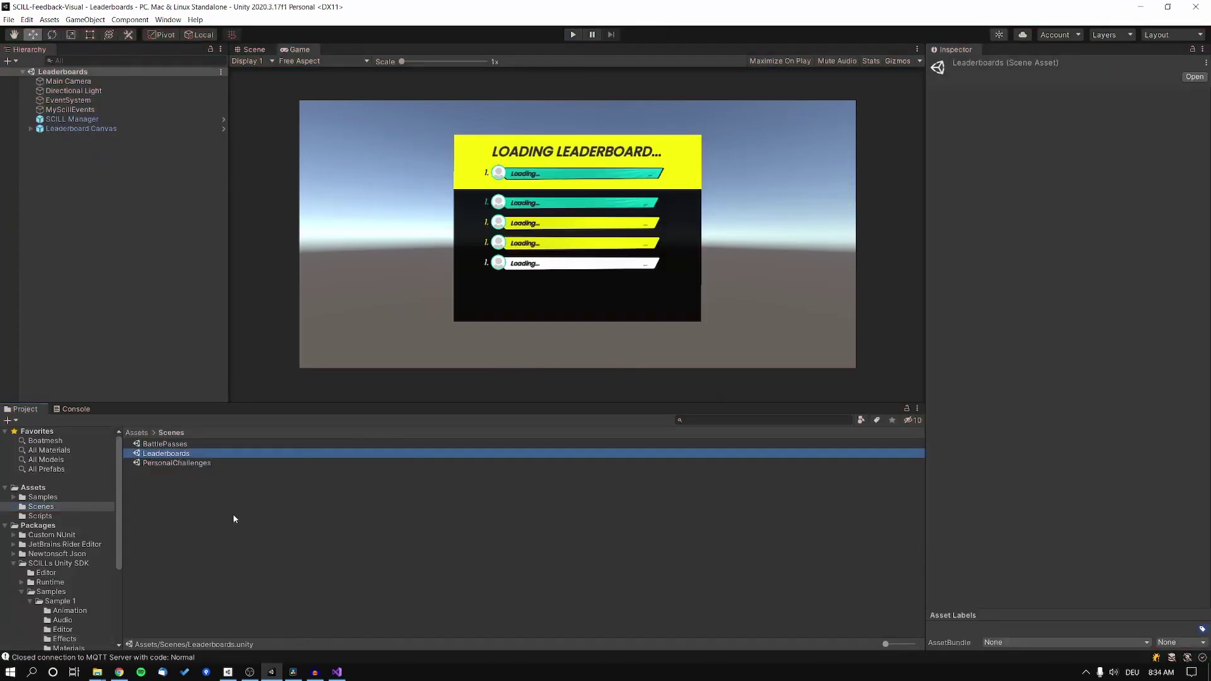
left_click(233, 514)
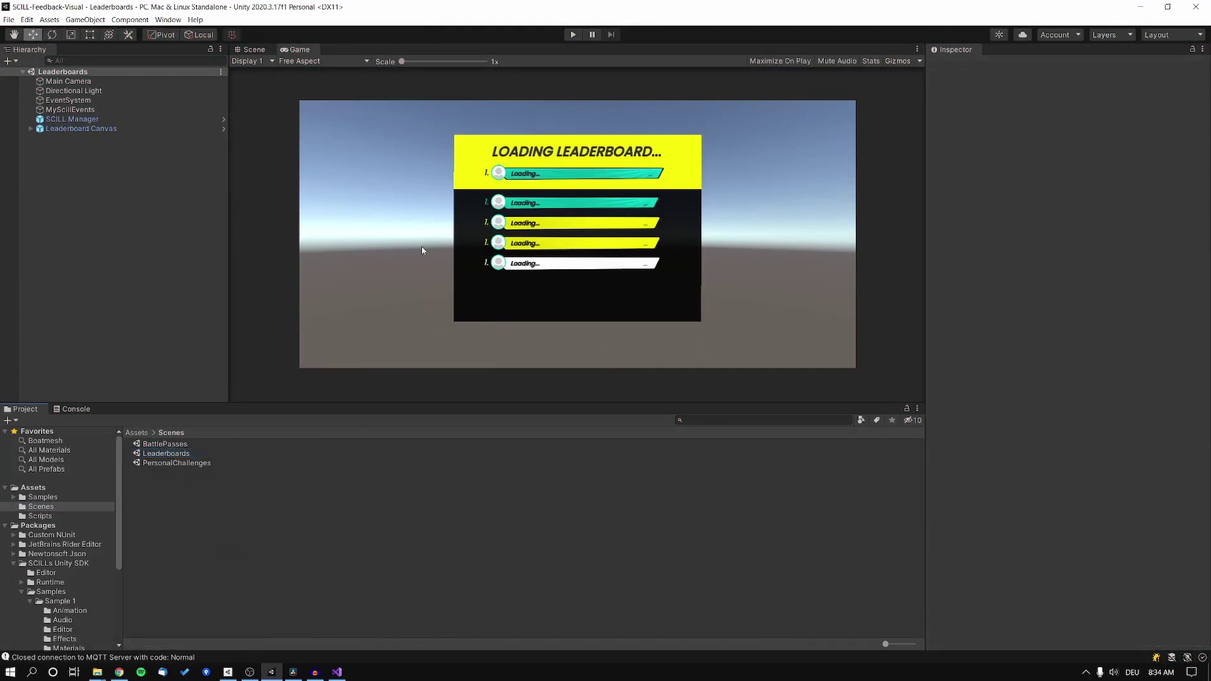
left_click(78, 128)
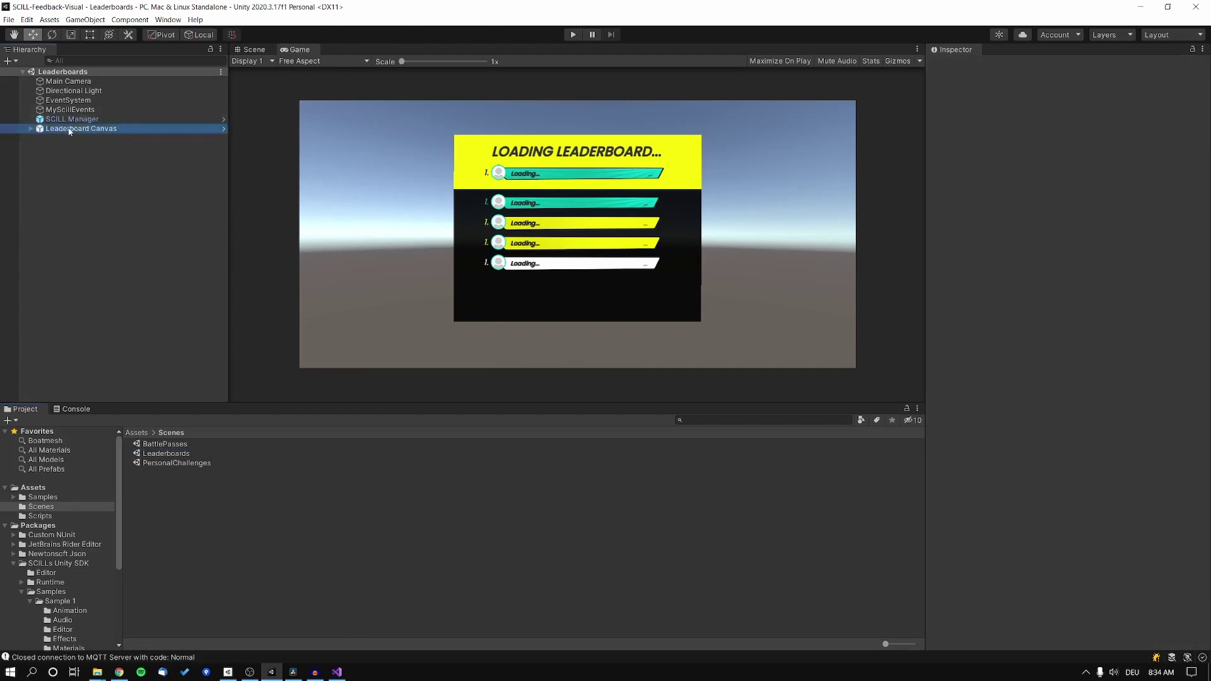
left_click(30, 128)
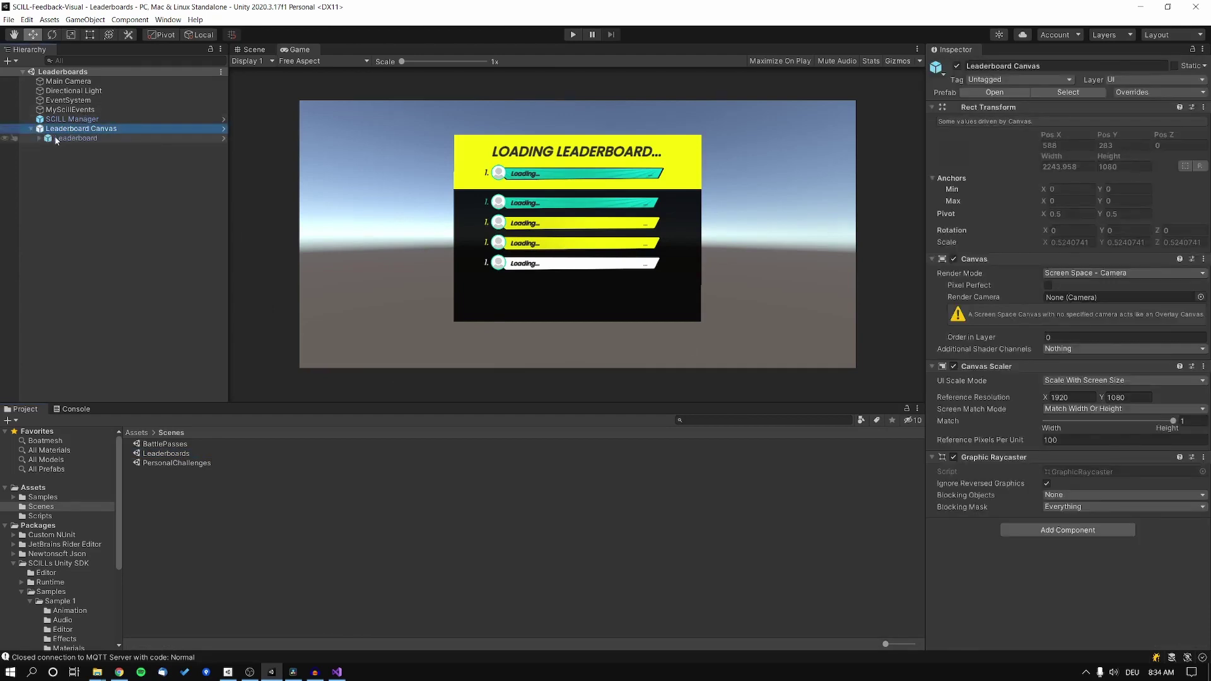
Step: Open the Leaderboard Ranking With Effect prefab from the sample Effects folder and inspect its Effect_SCILLUIFlash child under User
left_click(84, 138)
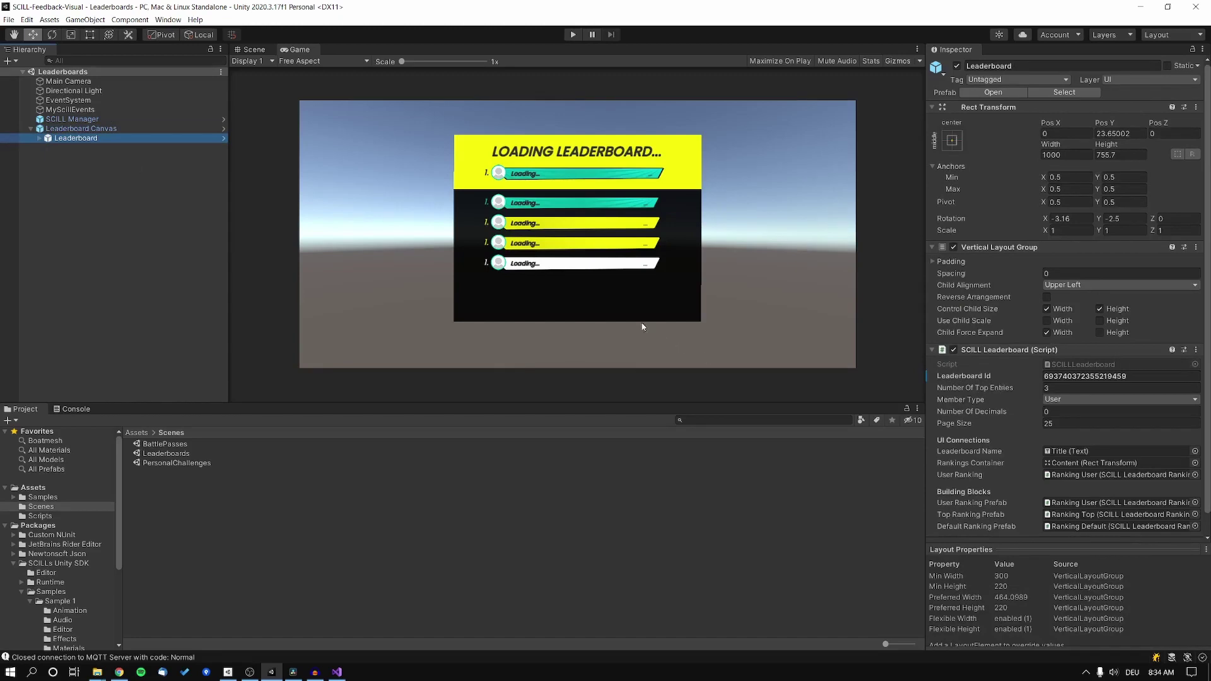
left_click(131, 171)
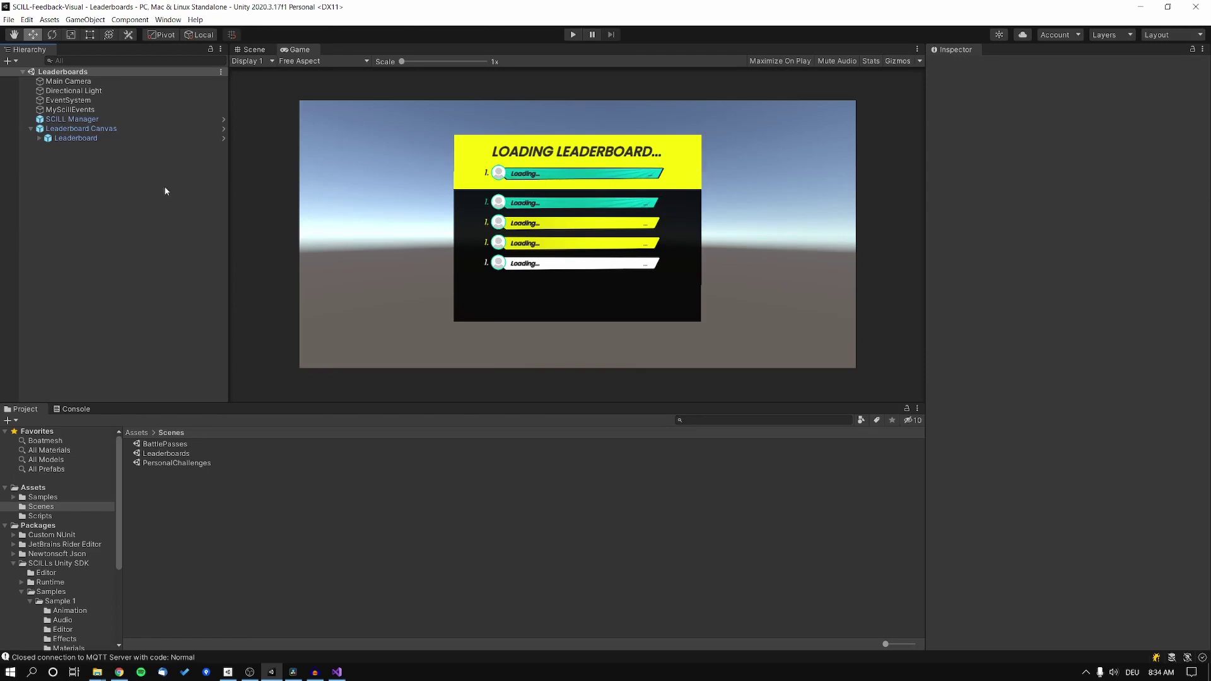
scroll(67, 550, "down", 4)
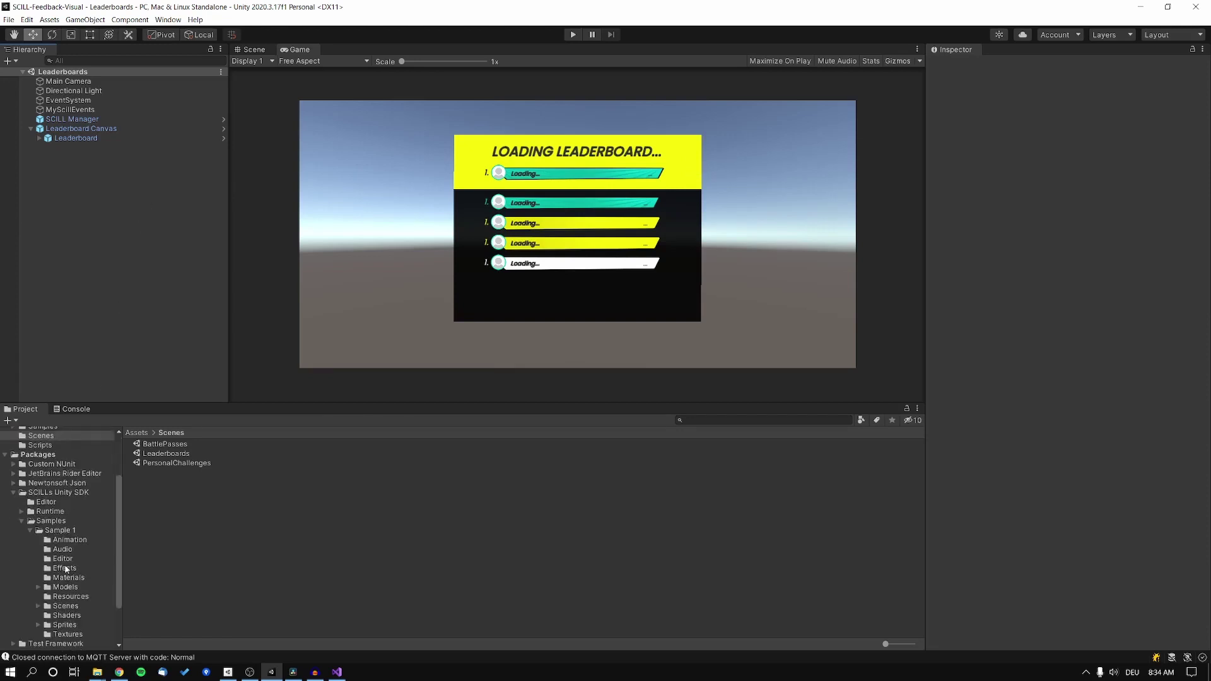
left_click(67, 569)
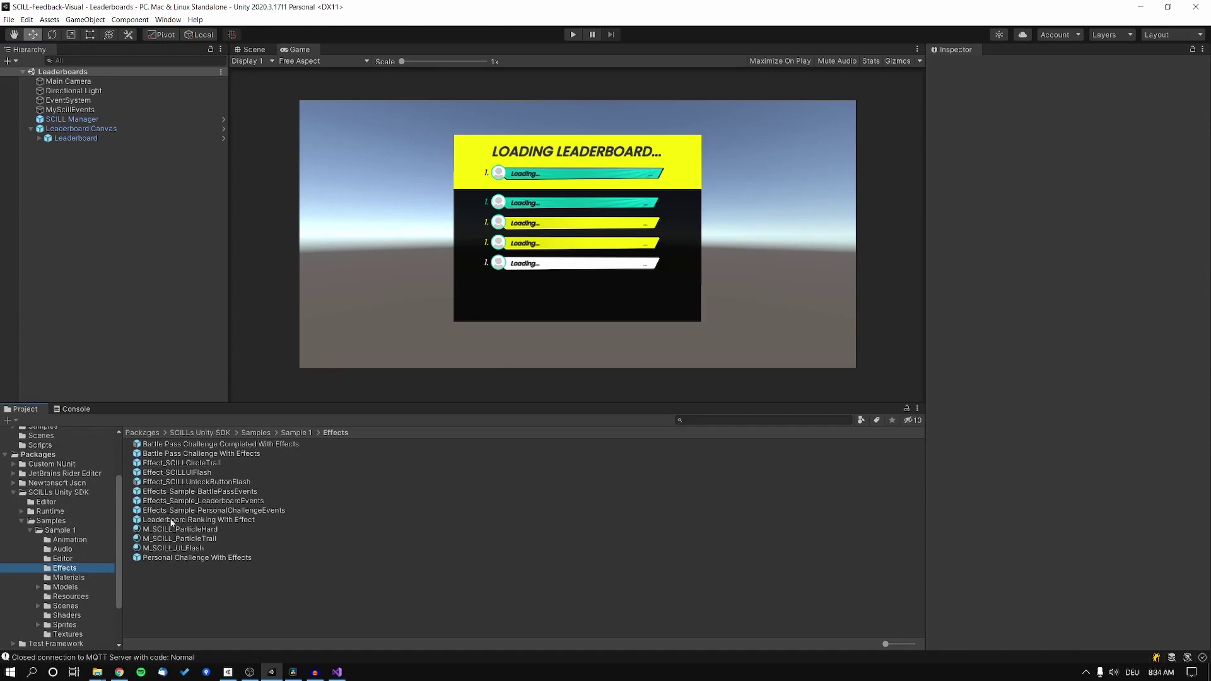
double_click(220, 518)
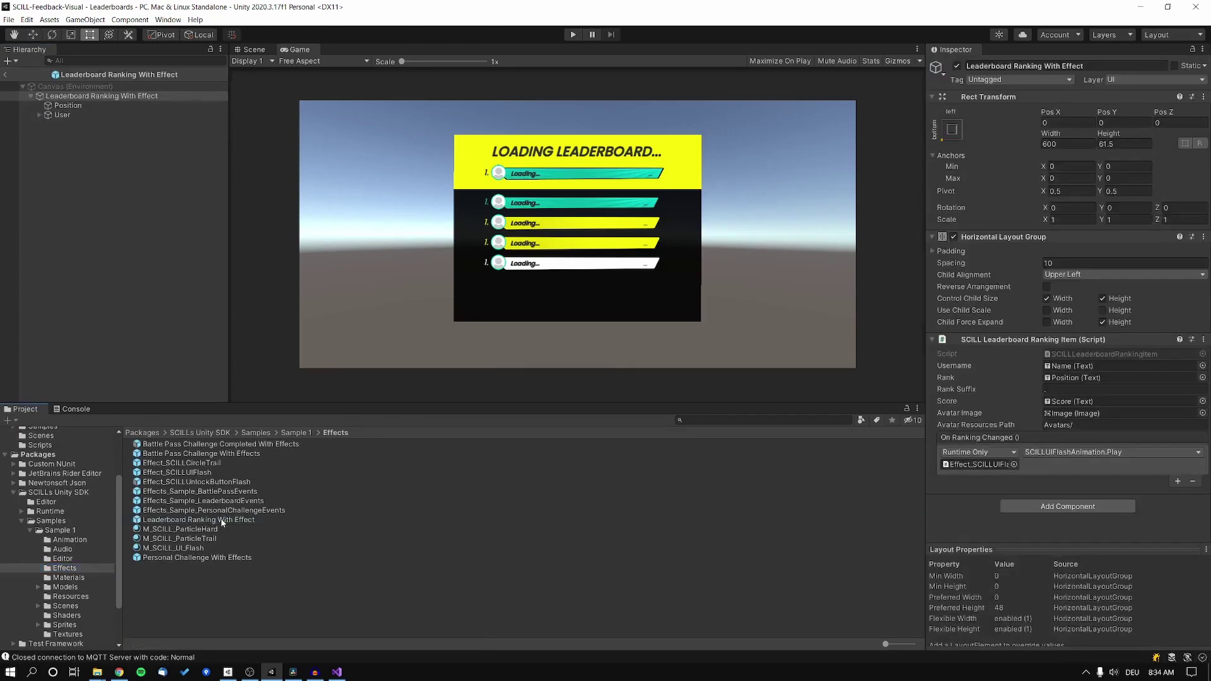
left_click(252, 49)
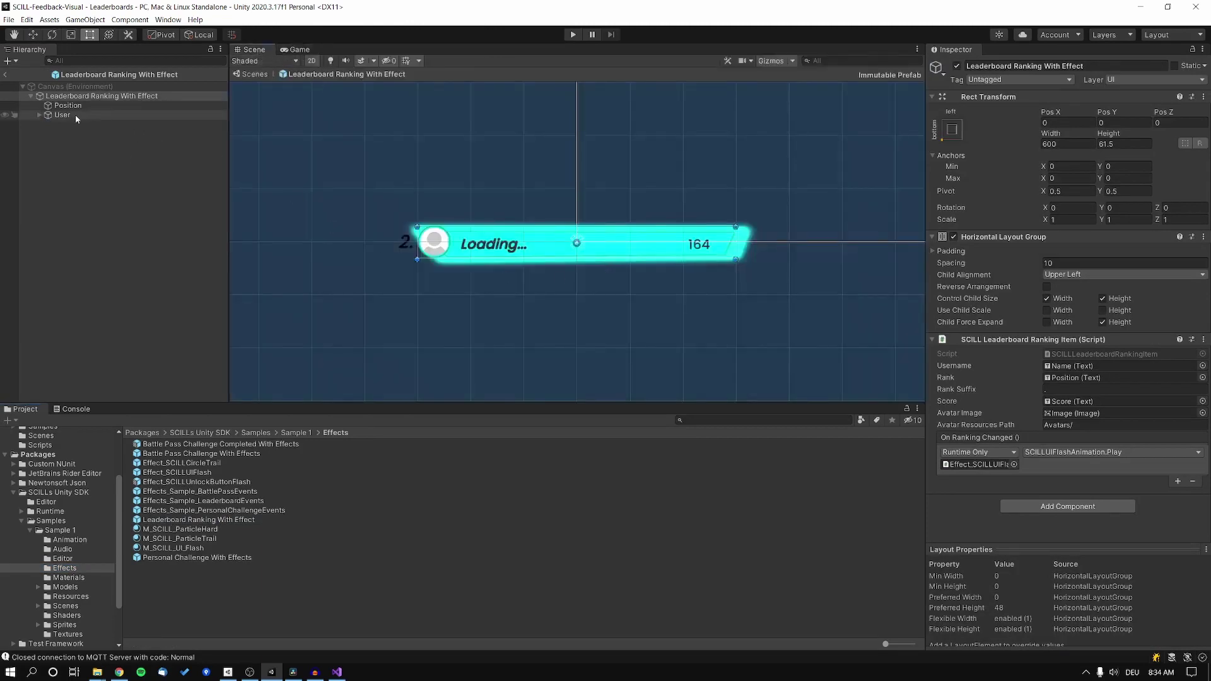
left_click(40, 115)
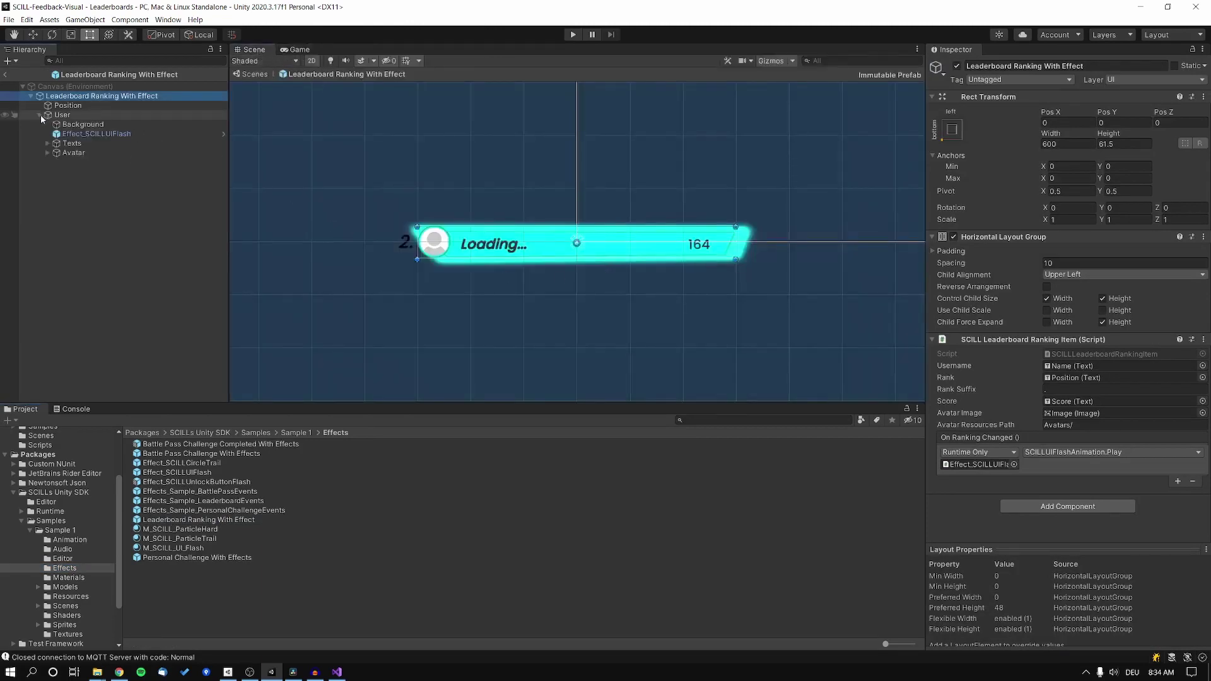
left_click(109, 134)
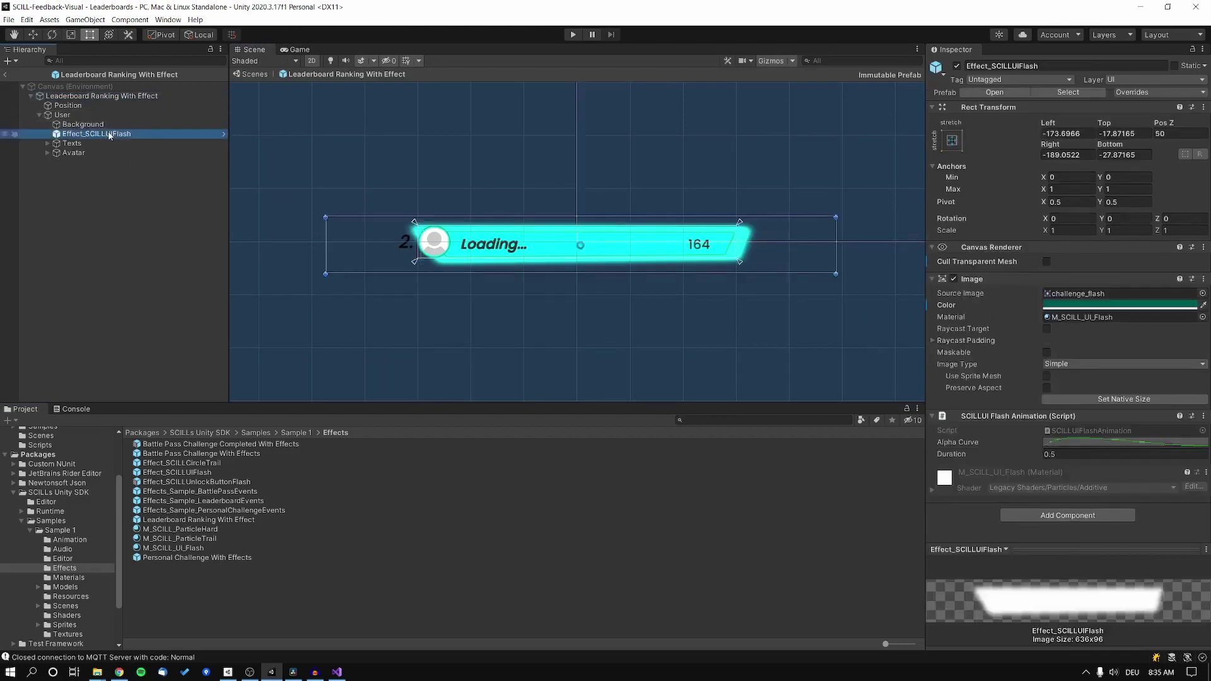
Step: Make the Effect_SCILLUIFlash image color fully transparent in the opened prefab
left_click(1137, 306)
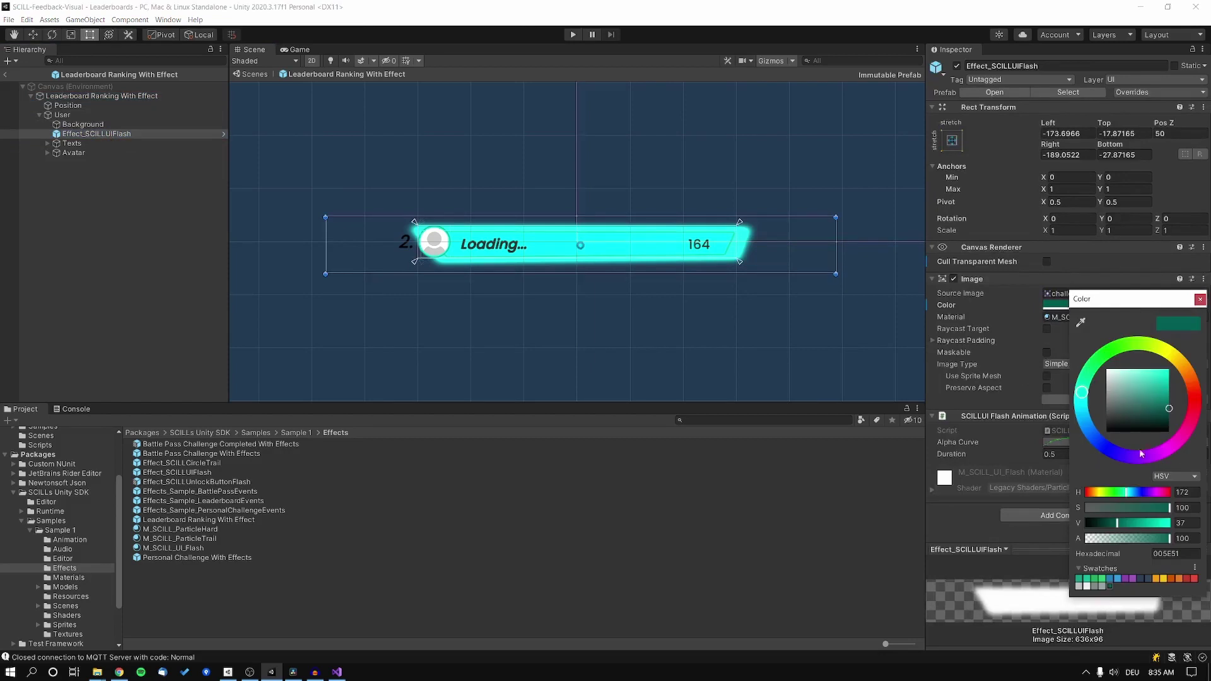
left_click_drag(1168, 538, 1065, 541)
left_click(1196, 302)
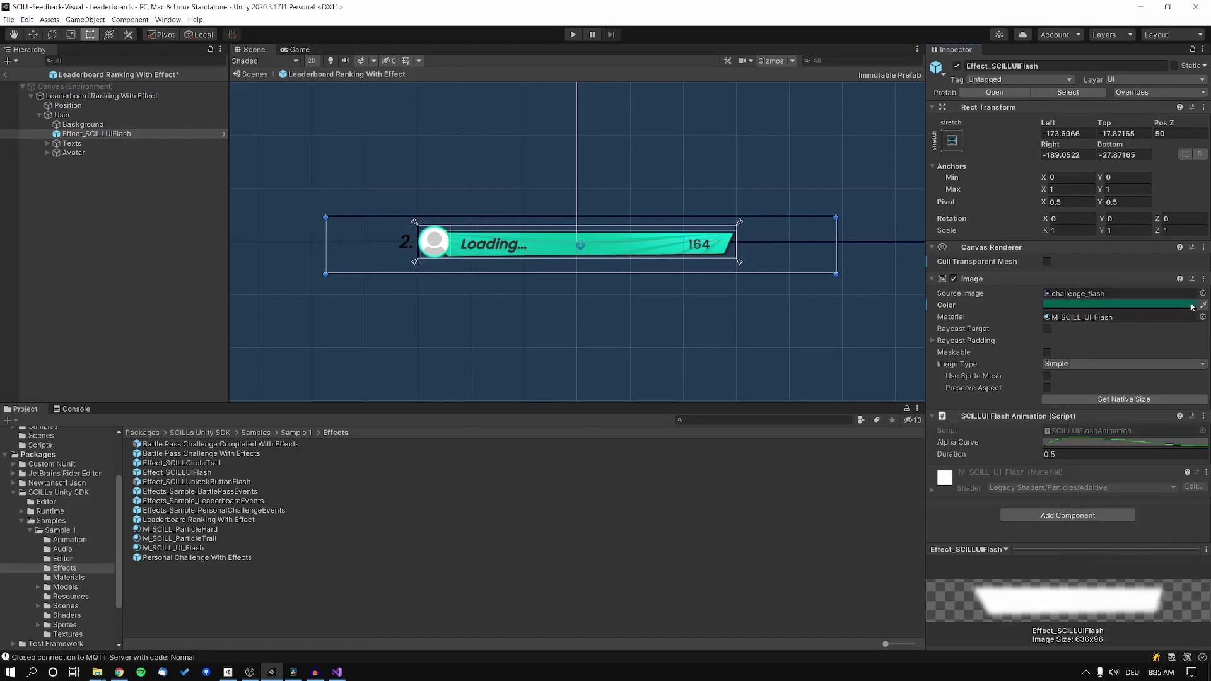
Step: Examine the On Ranking Changed event and its target on the prefab's root, and leave the prefab without saving changes
left_click(183, 196)
left_click(142, 98)
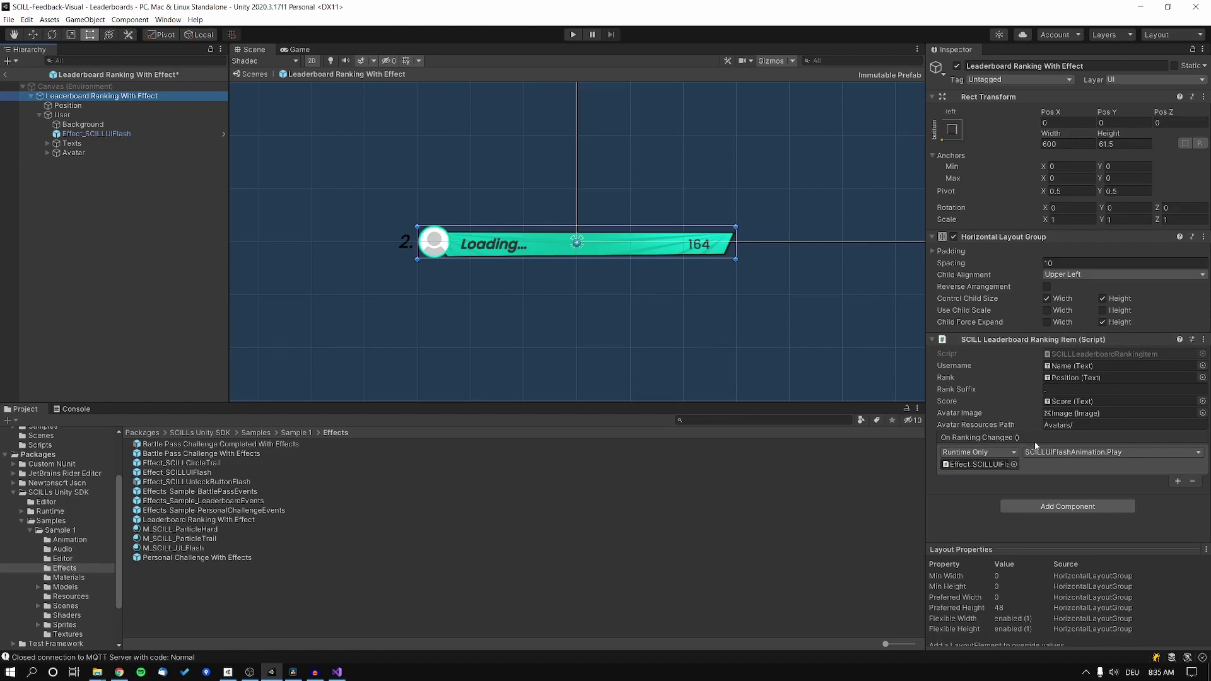
left_click(985, 465)
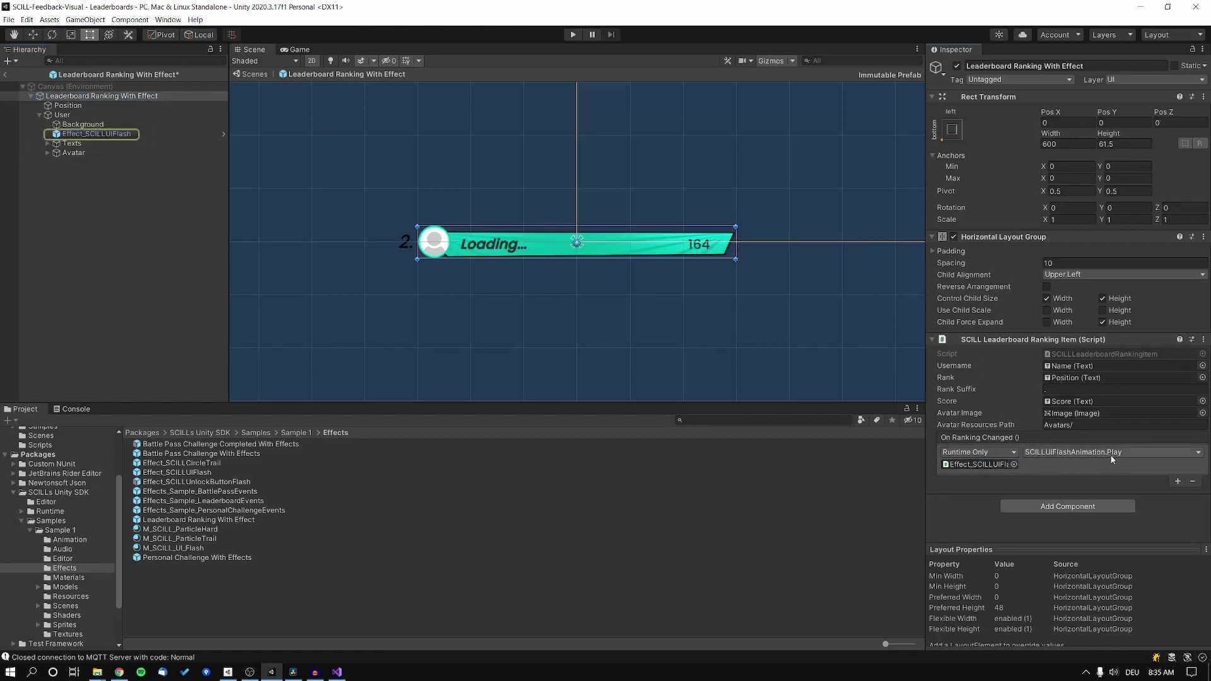
left_click(5, 74)
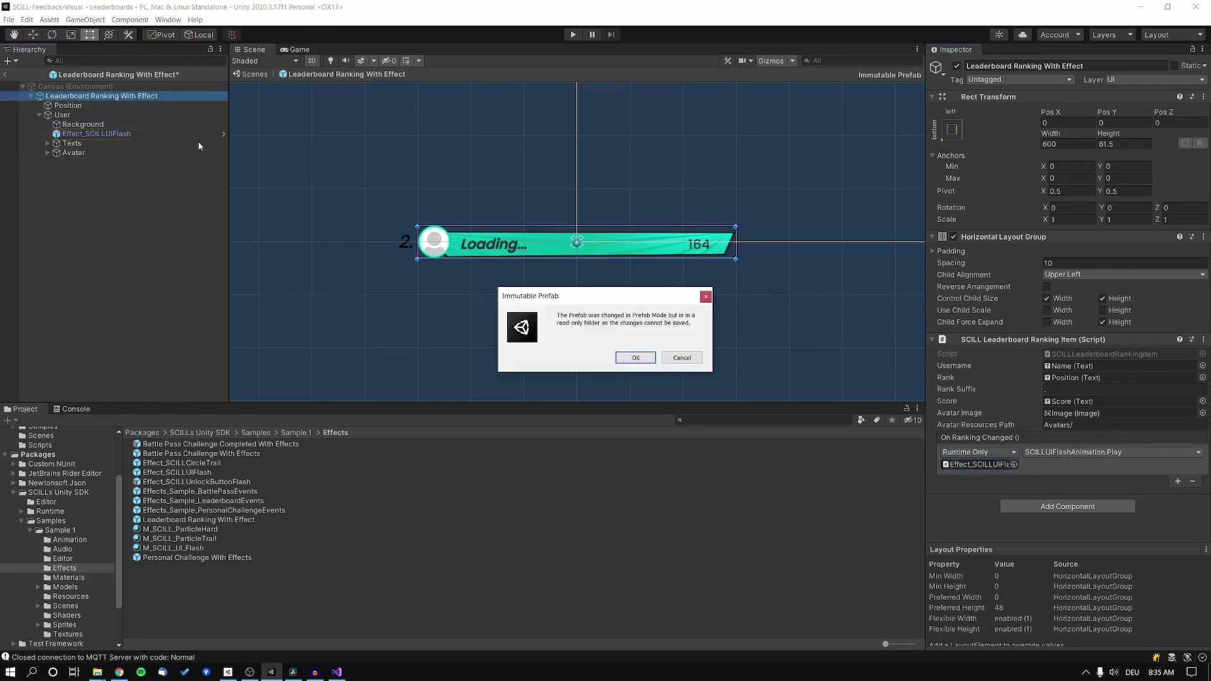
left_click(638, 358)
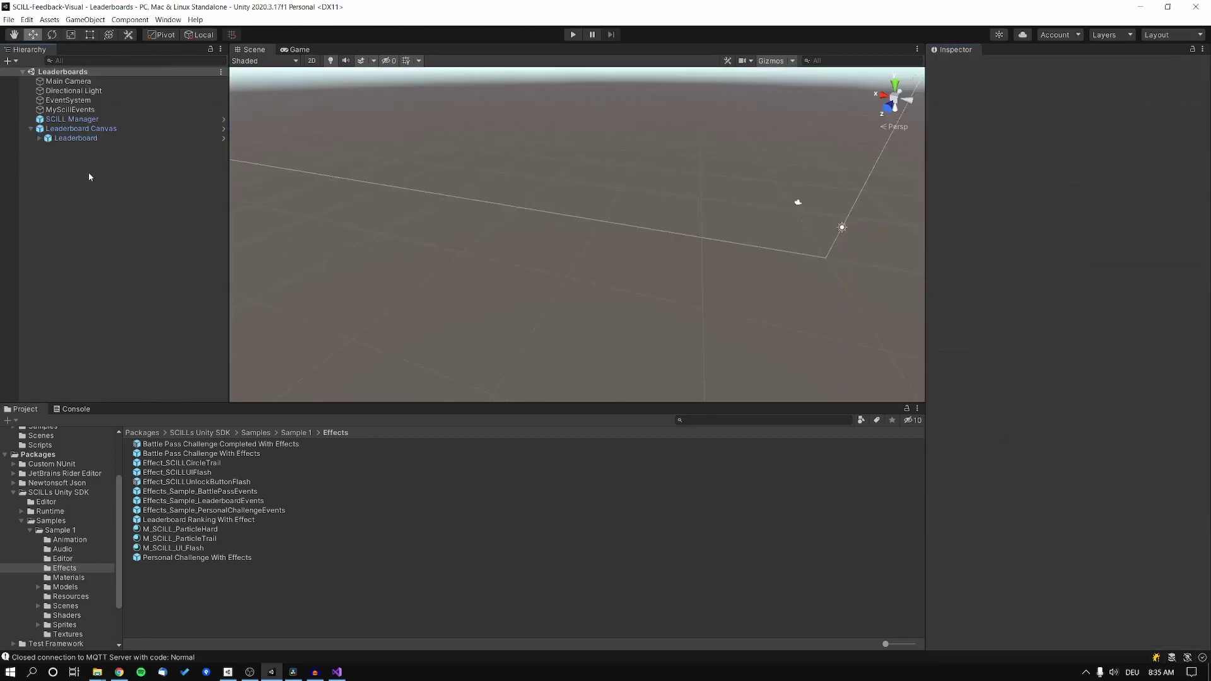
Step: Deactivate the Ranking User object under the Leaderboard's Header
left_click(75, 139)
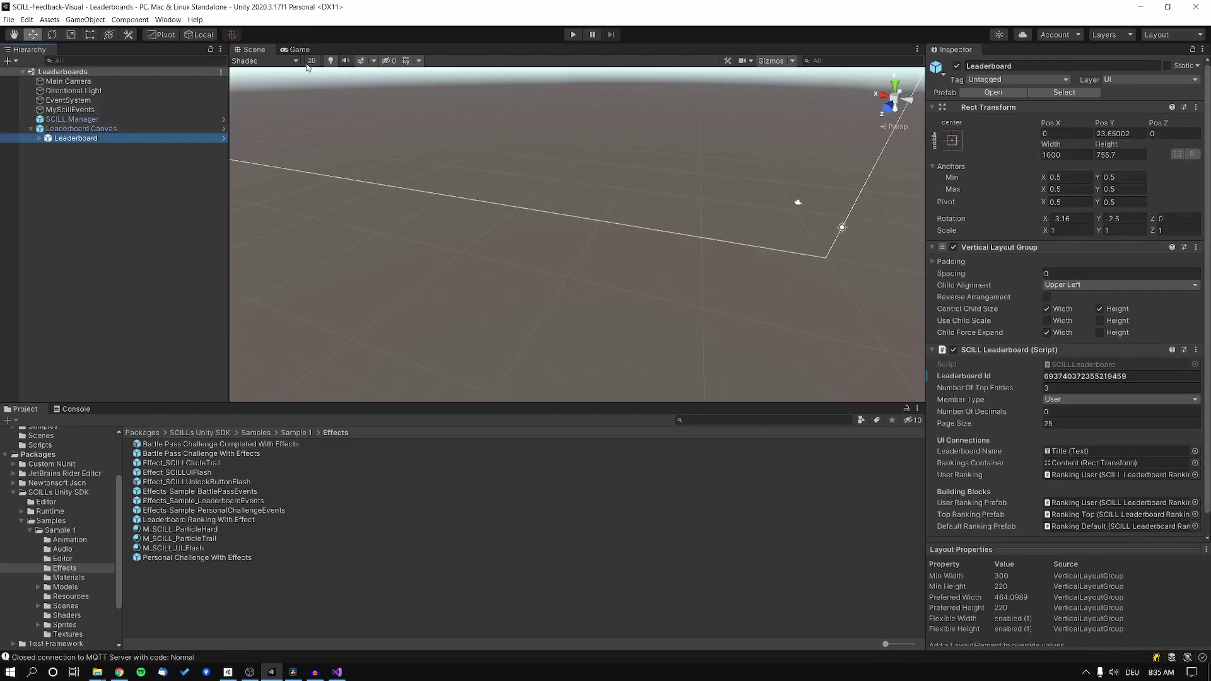
key("t")
key("f")
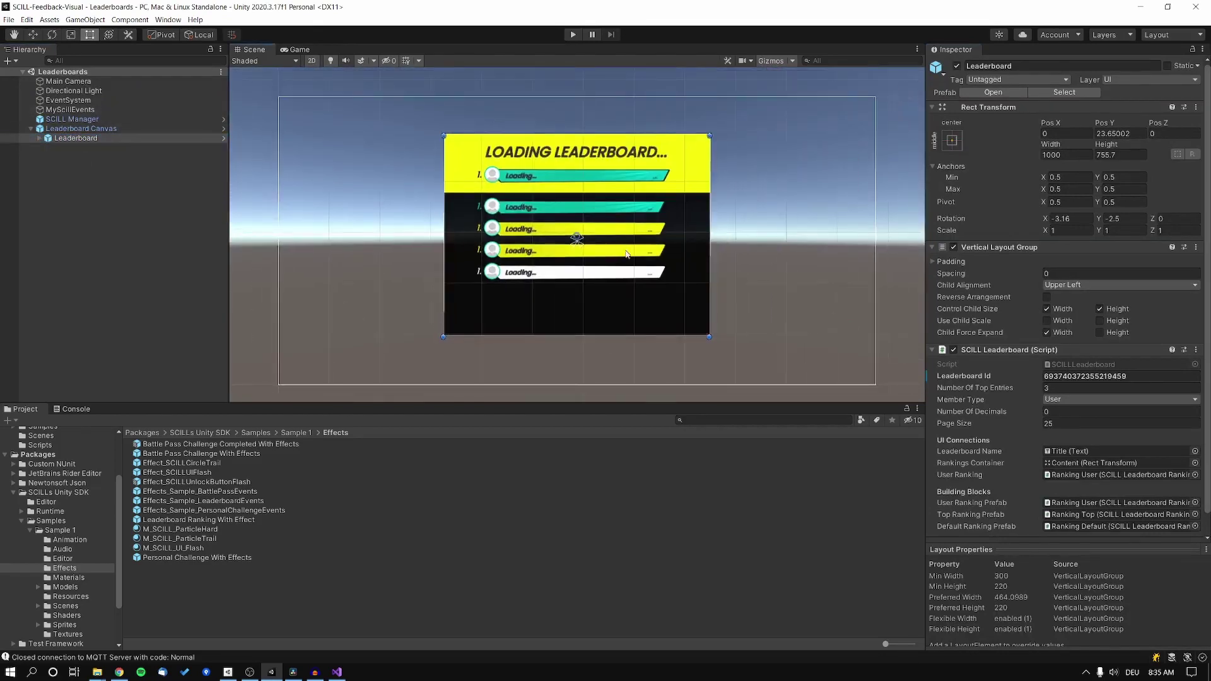
left_click(39, 138)
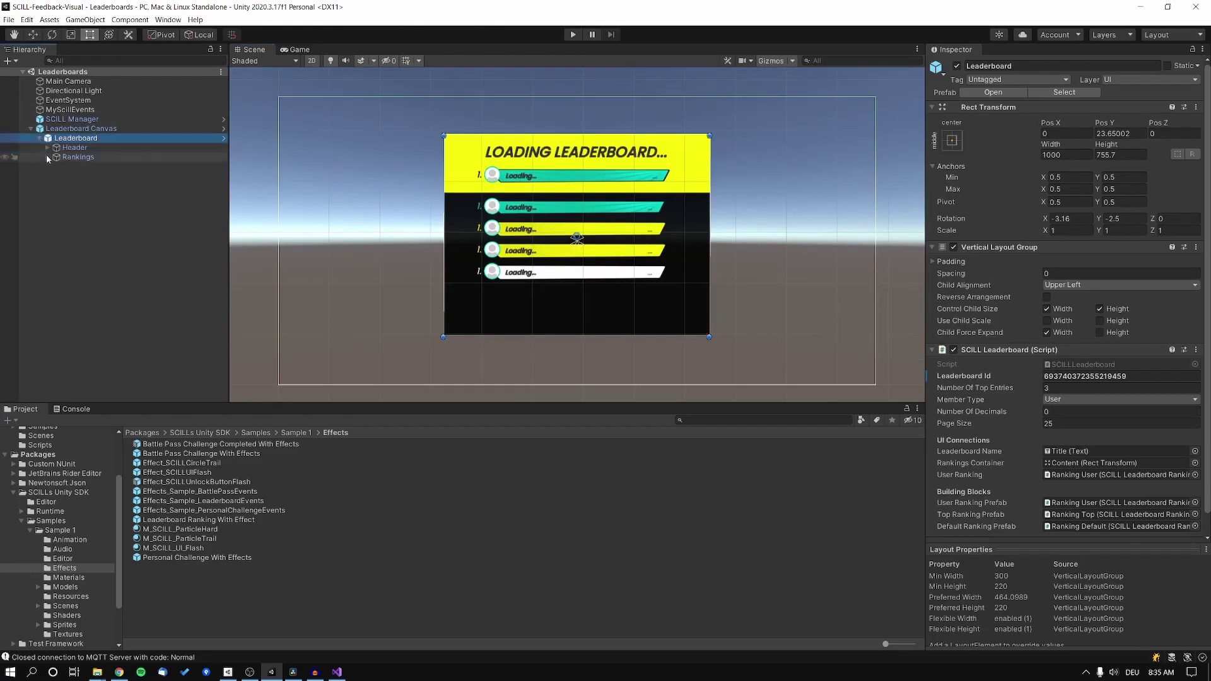
left_click(48, 147)
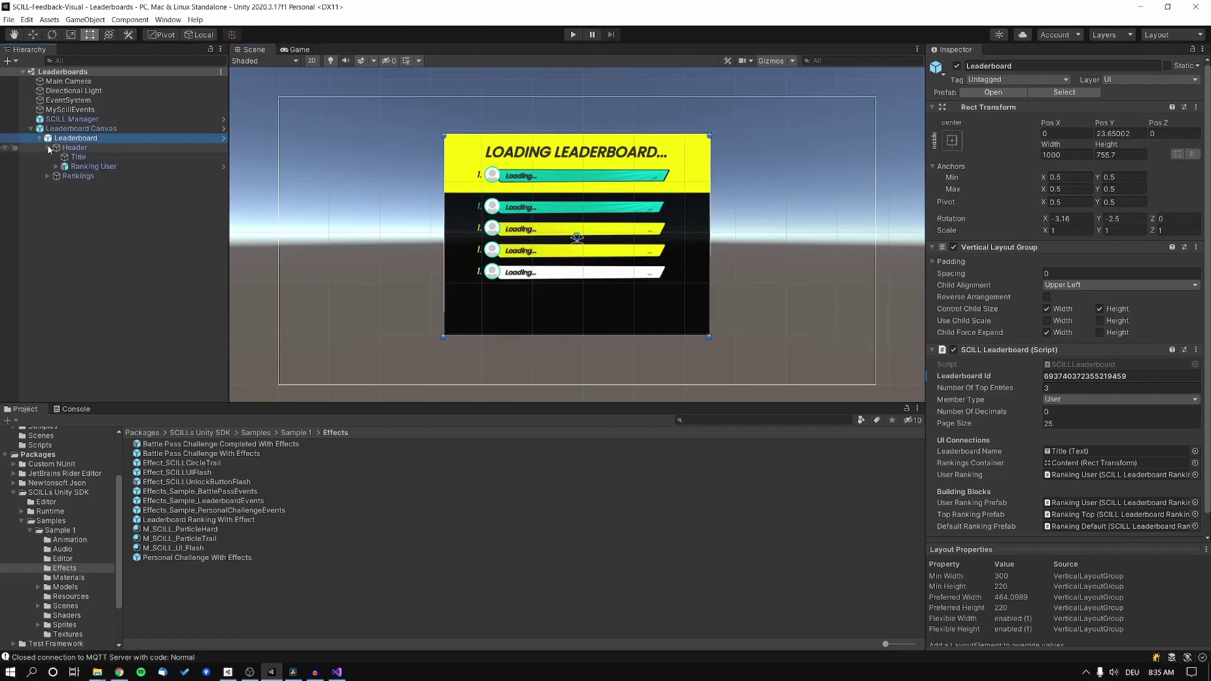
left_click(89, 167)
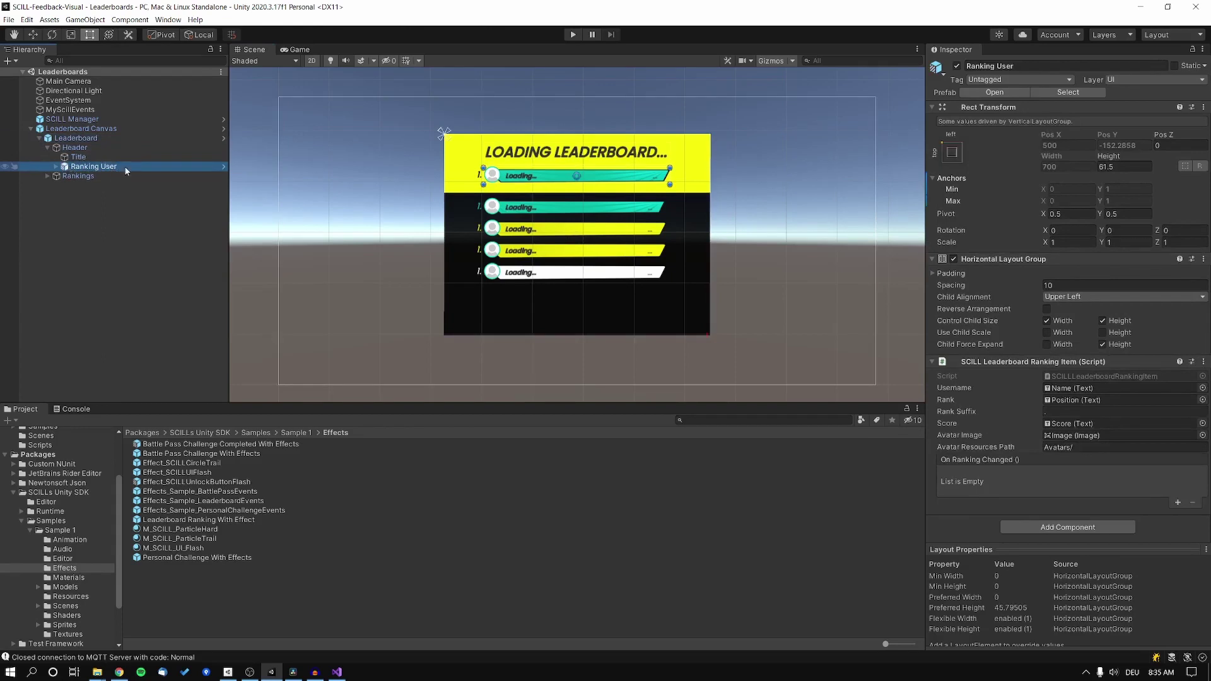
left_click(956, 66)
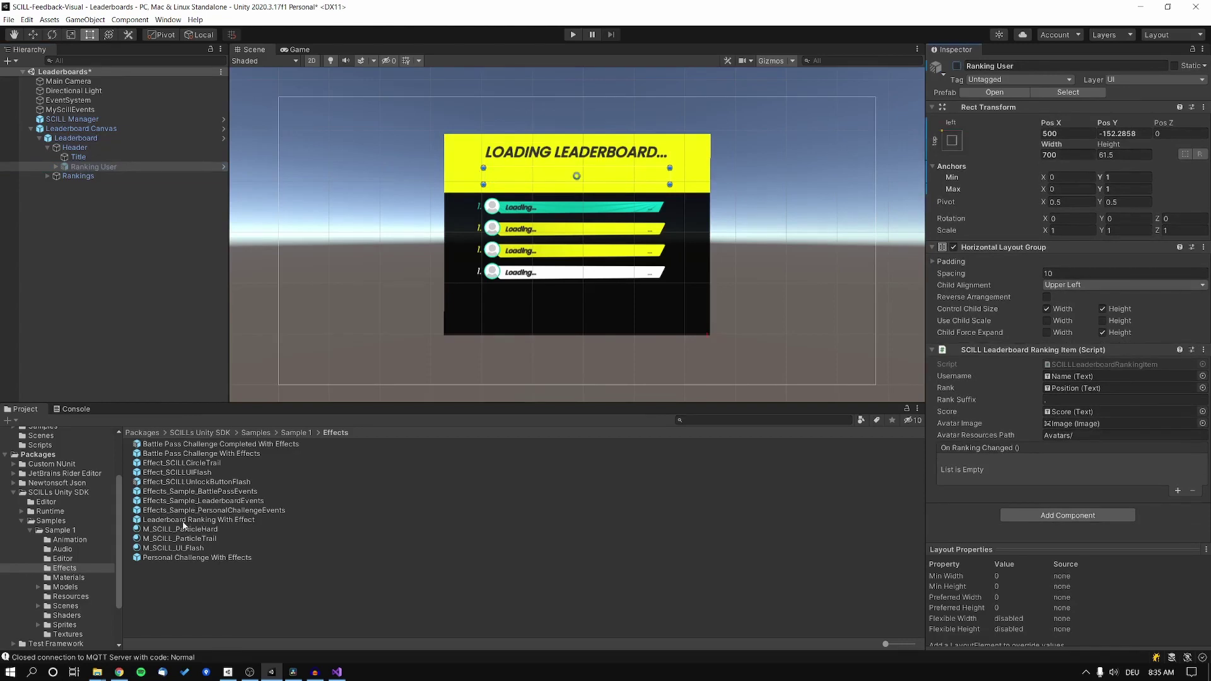
Step: Add the Leaderboard Ranking With Effect prefab to the Header and assign it as the Leaderboard's User Ranking
left_click_drag(183, 524, 86, 151)
left_click(76, 138)
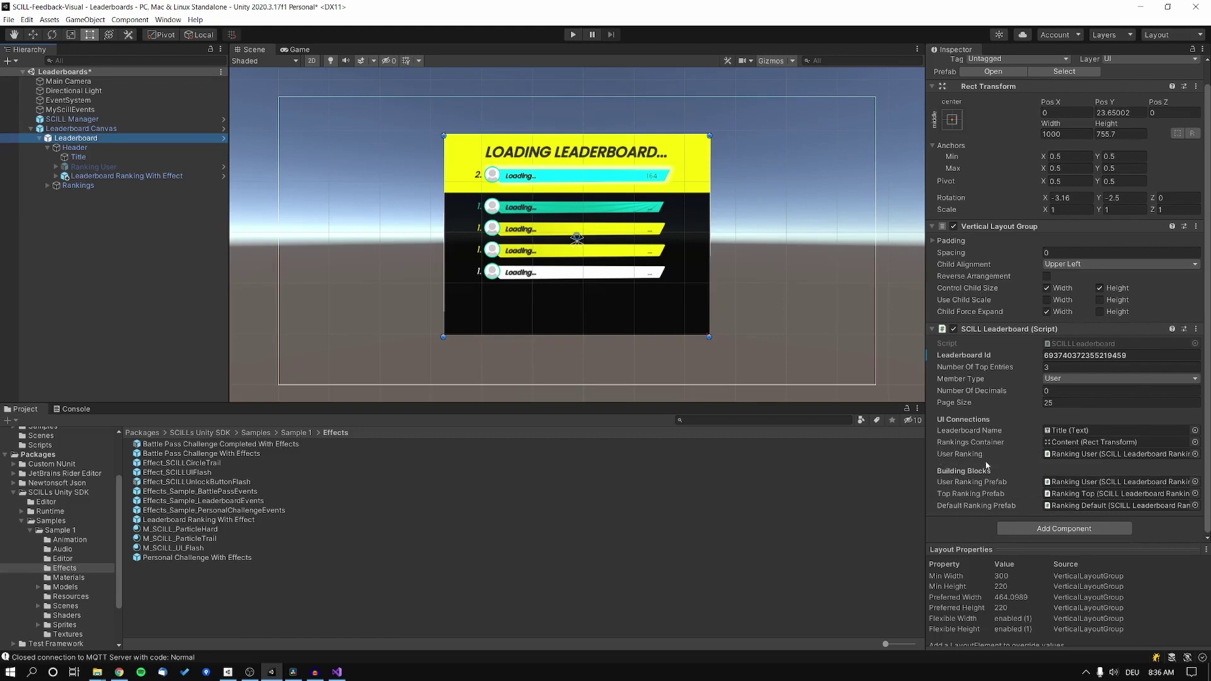
left_click(1095, 451)
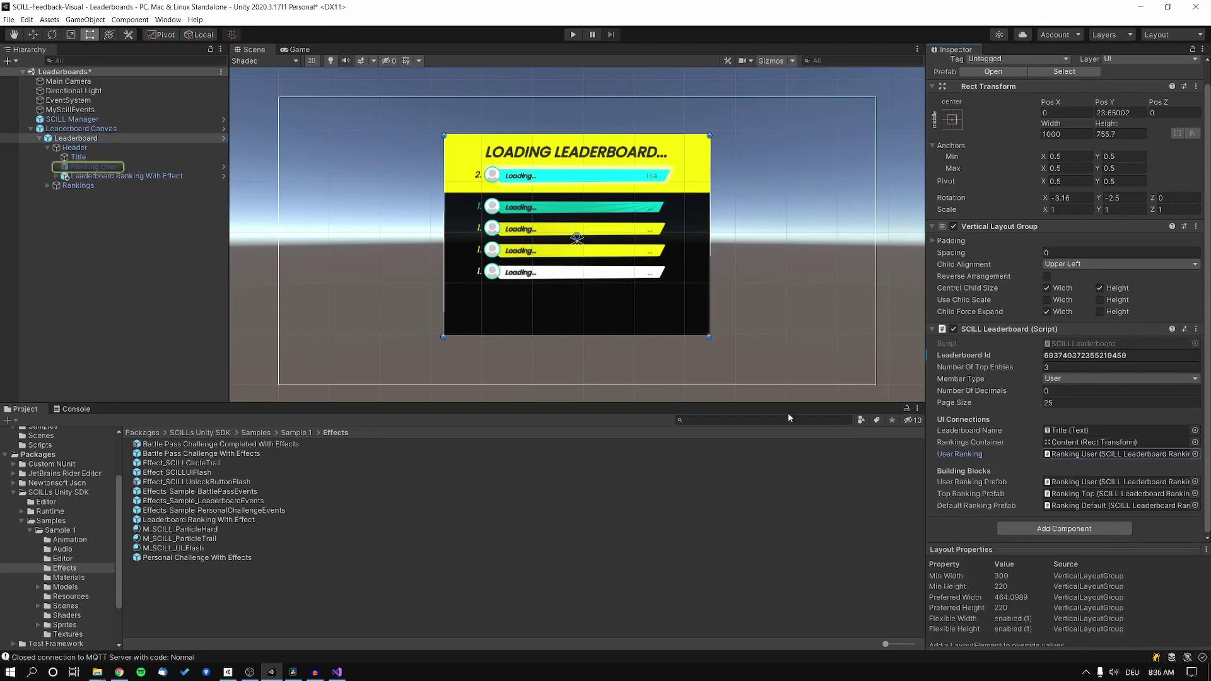
left_click(119, 176)
left_click_drag(118, 176, 1087, 455)
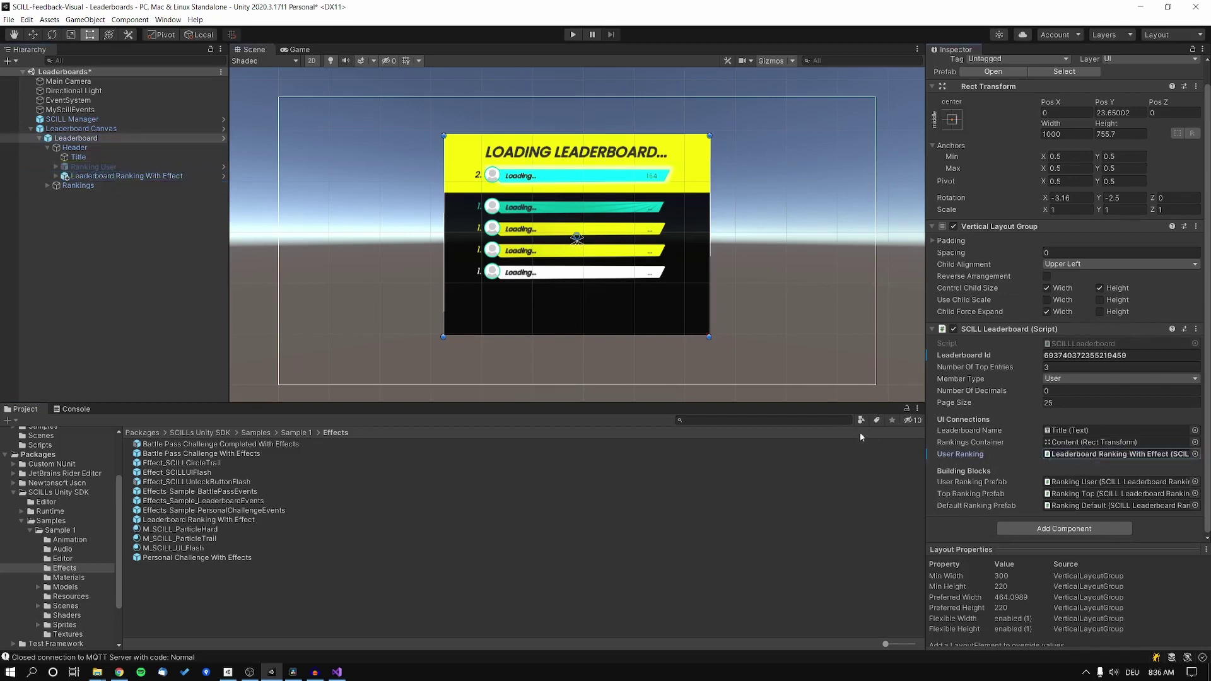
left_click(736, 318)
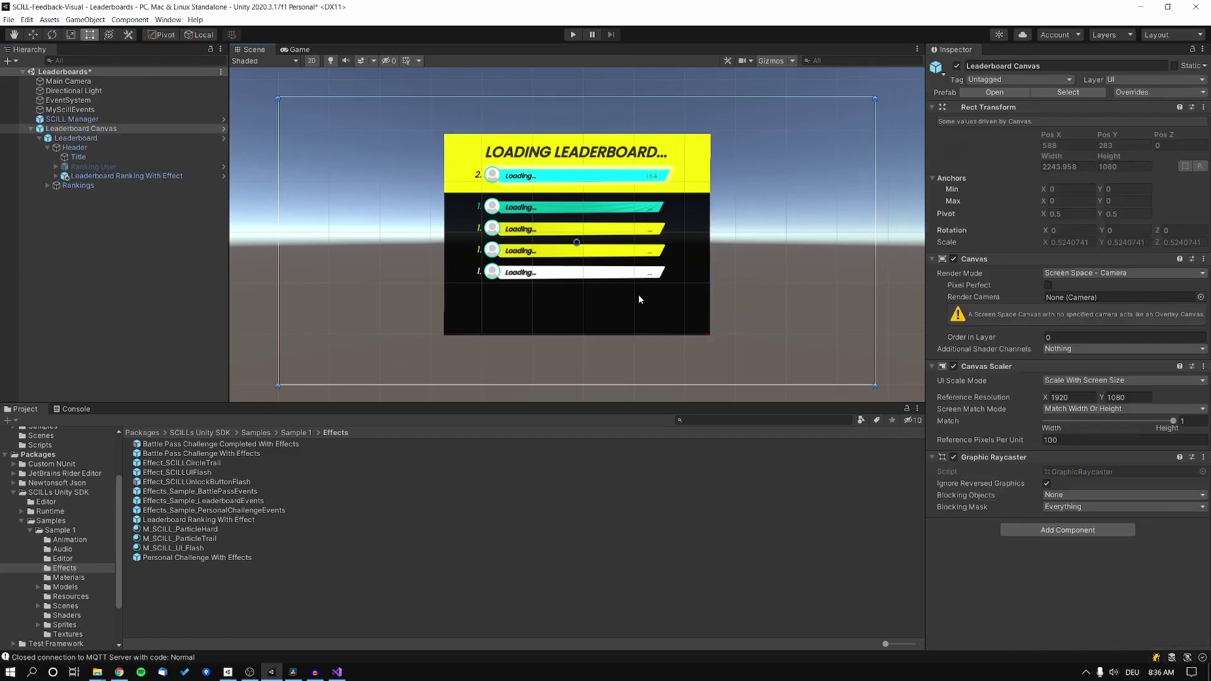
Step: Save the Leaderboards scene and run it to test the ranking flash effect, and stop the scene
key("ctrl+s")
left_click(573, 35)
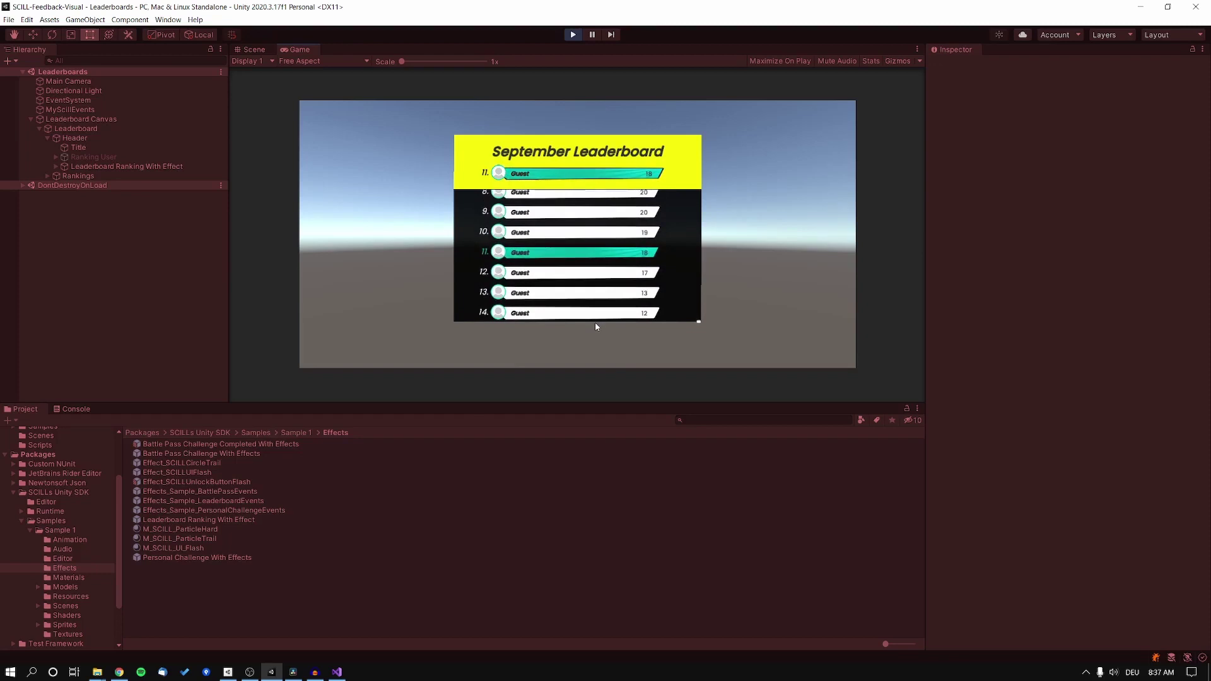
left_click(568, 36)
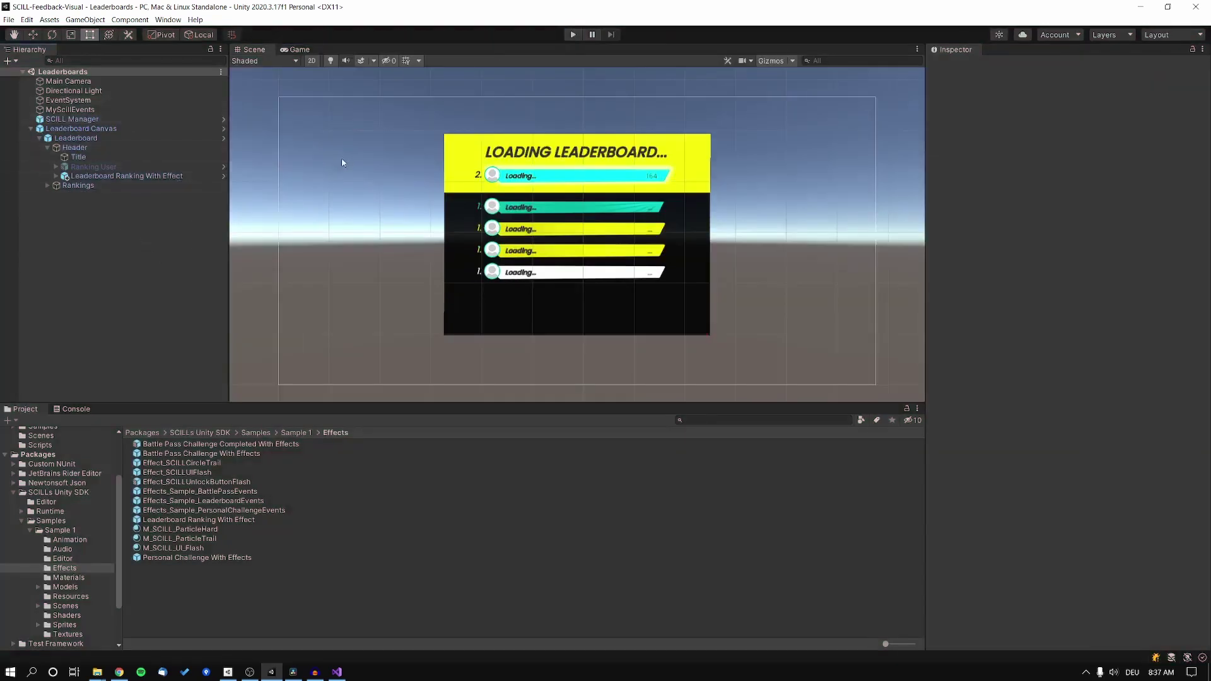
Step: Create an empty object named SCILLEffects at the root of the Leaderboards scene
left_click(30, 128)
right_click(79, 178)
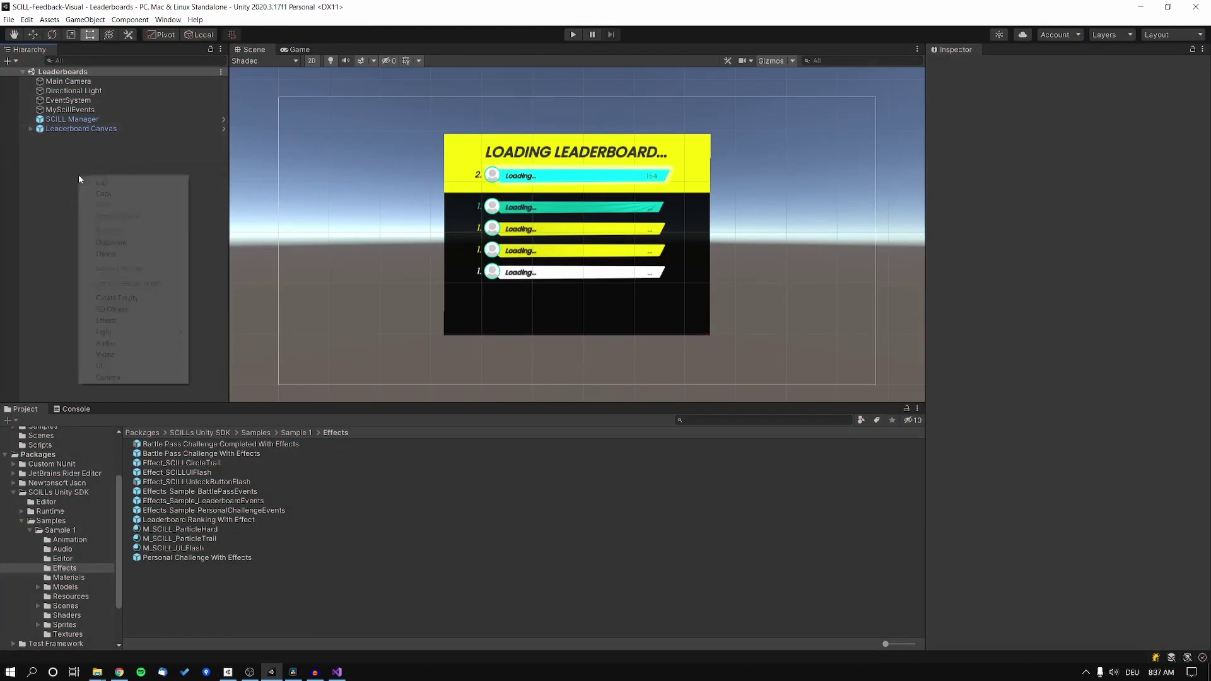
left_click(146, 300)
type("SCILL")
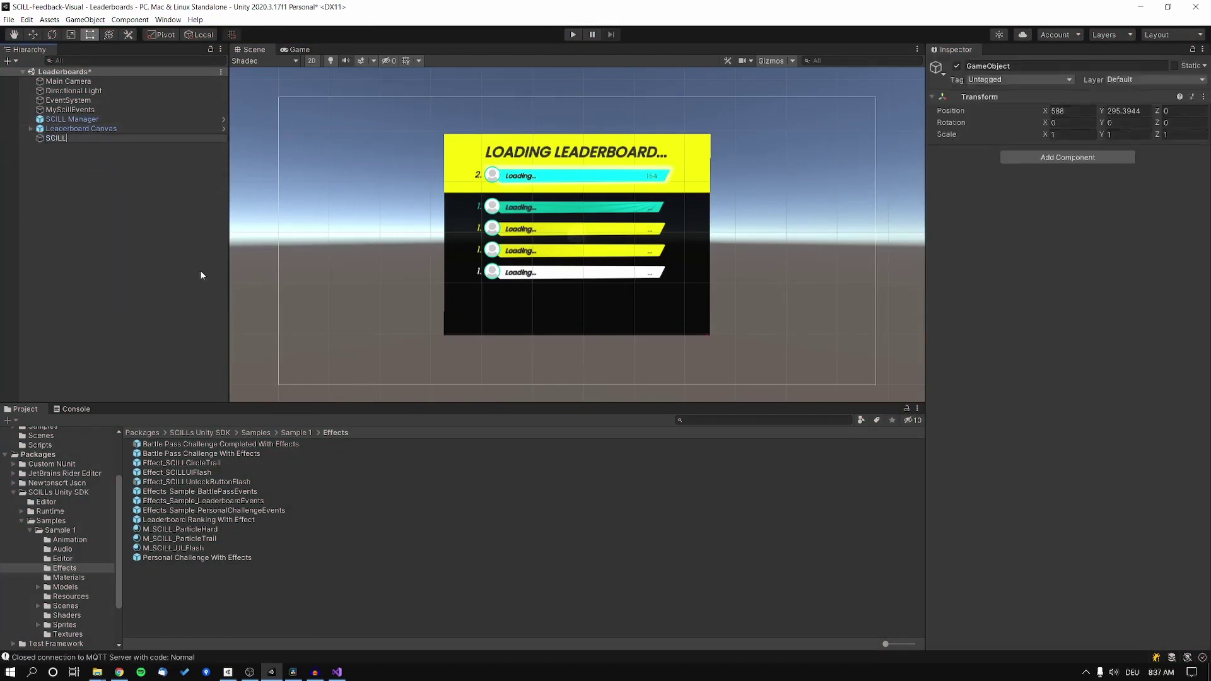
type("Effects")
key("Return")
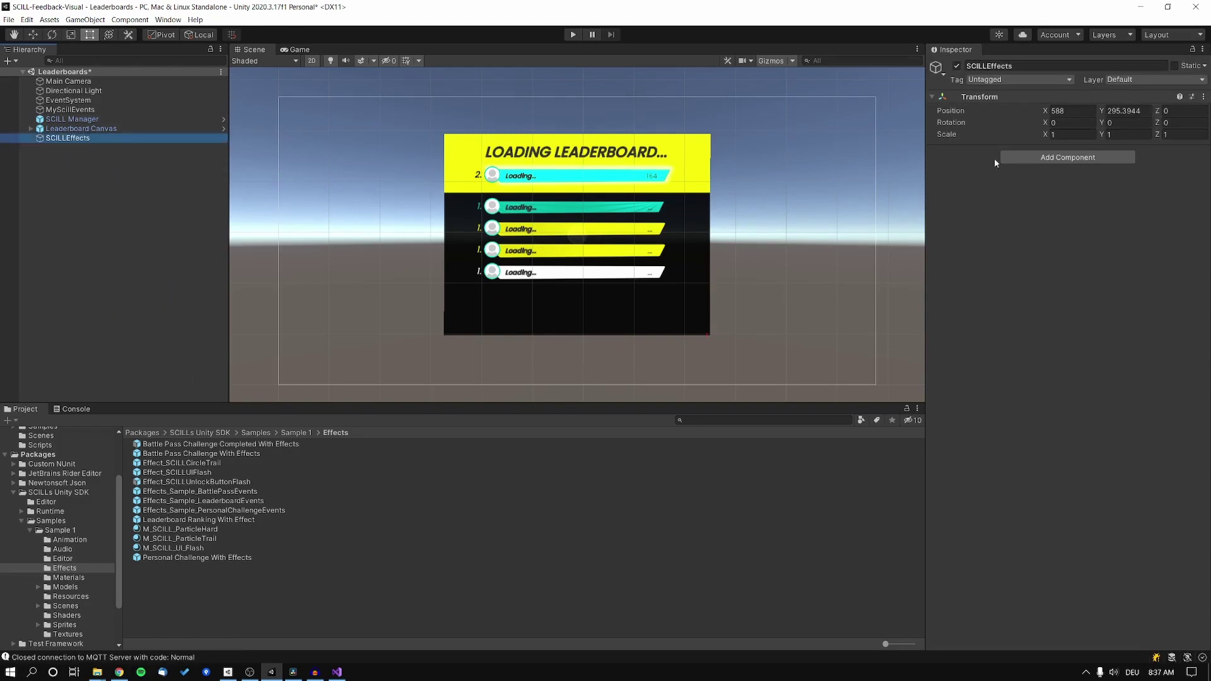
Step: Add the SCILL Leaderboard Events component to the SCILLEffects object
left_click(1092, 159)
type("leader")
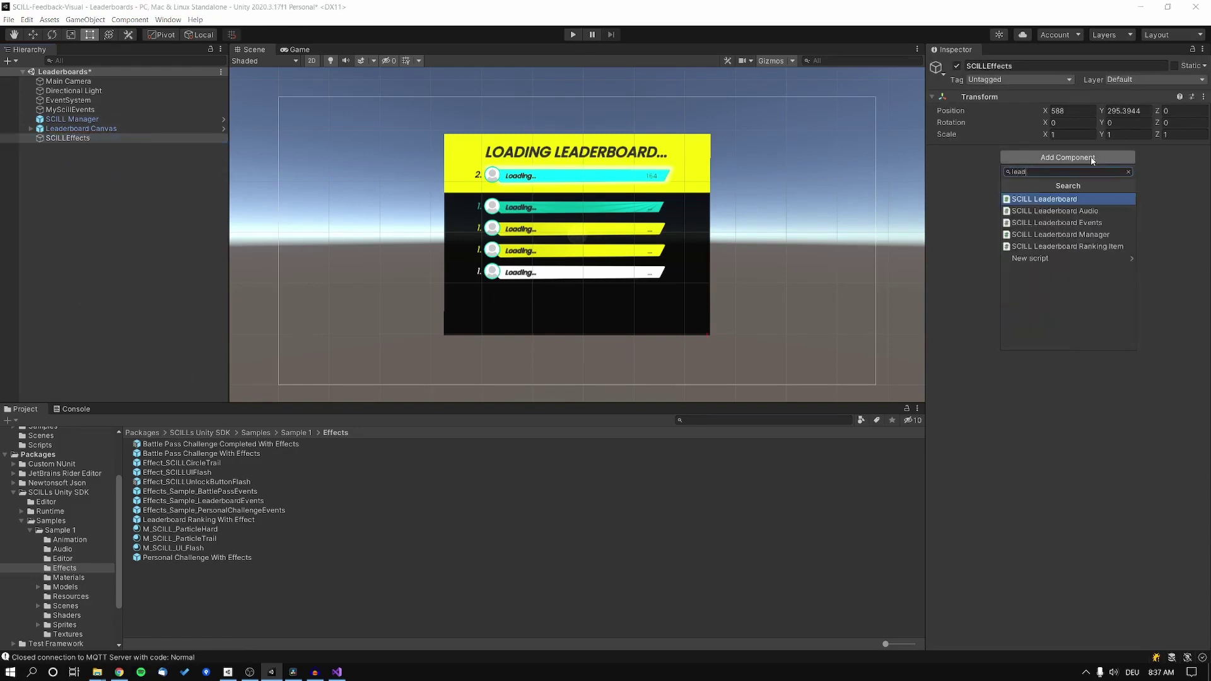
left_click(1090, 224)
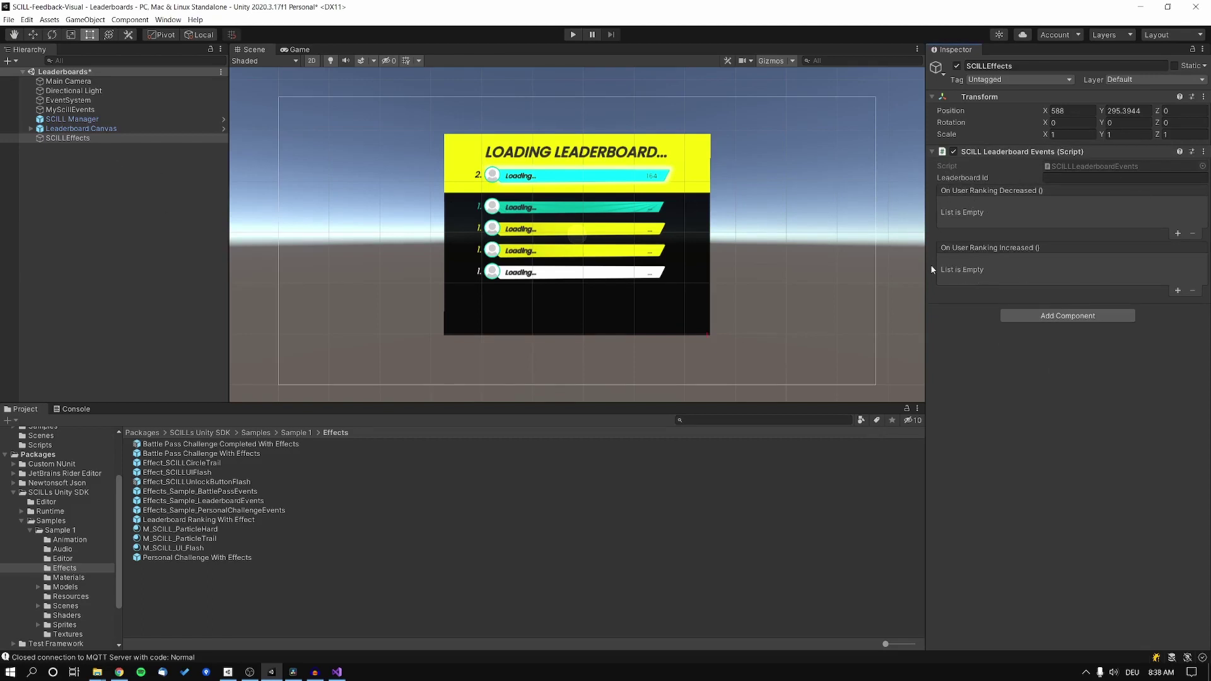
Step: Copy the Leaderboard Id from the Leaderboard object into the SCILL Leaderboard Events component on SCILLEffects
left_click(31, 128)
left_click(40, 138)
left_click(86, 140)
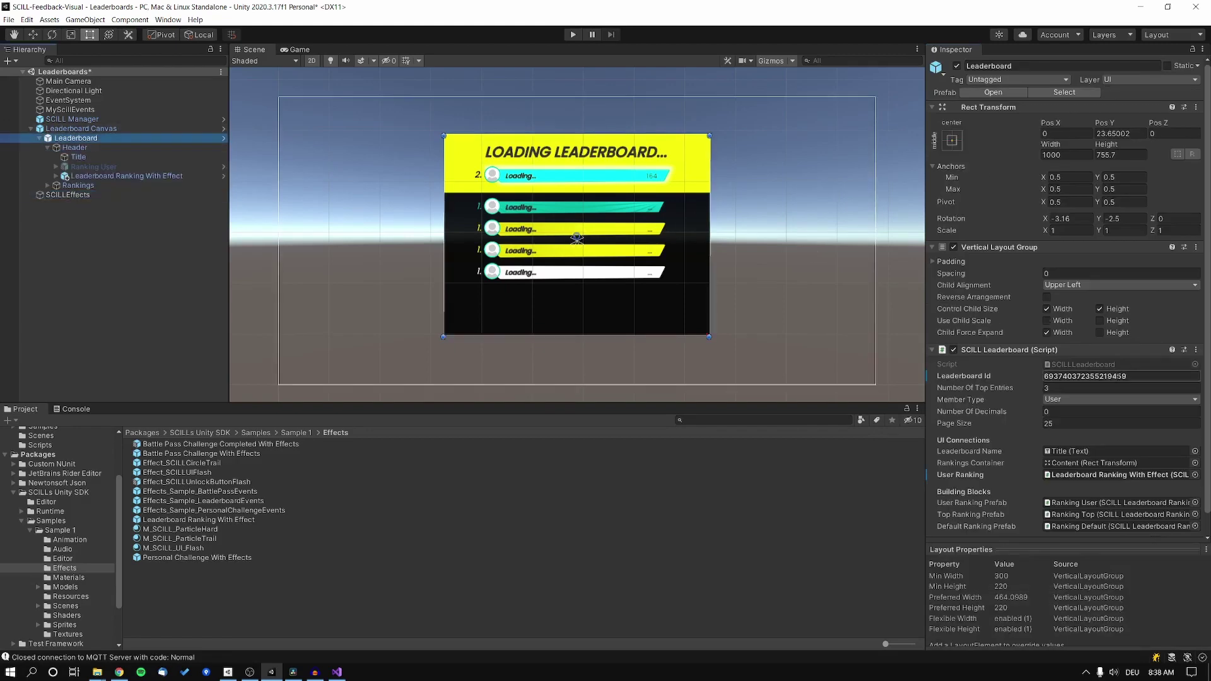
left_click(68, 194)
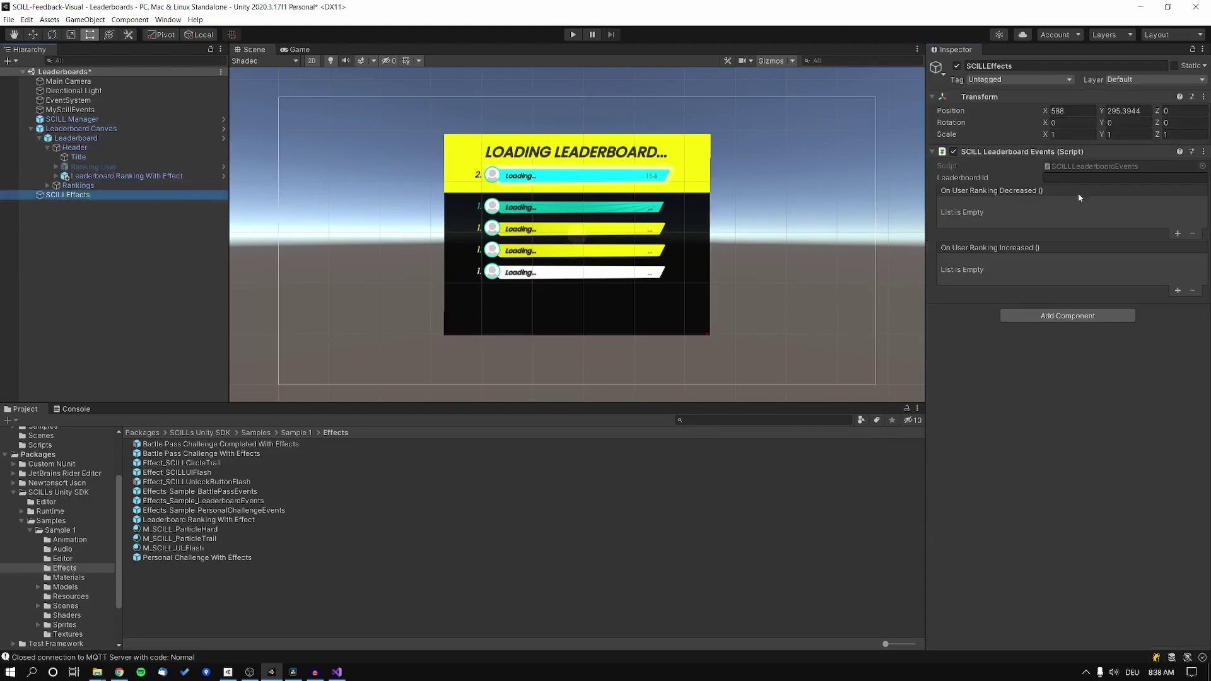
left_click(1082, 177)
key("ctrl+v")
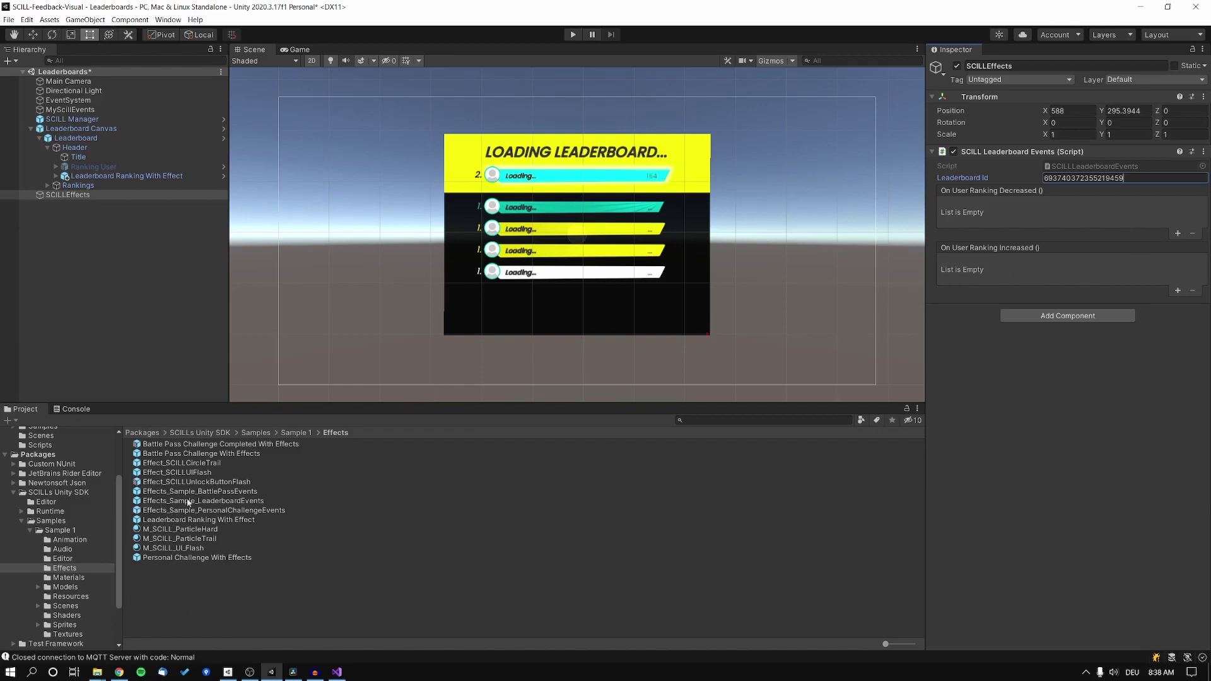
Step: Add the Effects_Sample_LeaderboardEvents prefab to the root of the Leaderboards scene
left_click_drag(188, 502, 122, 264)
left_click(122, 264)
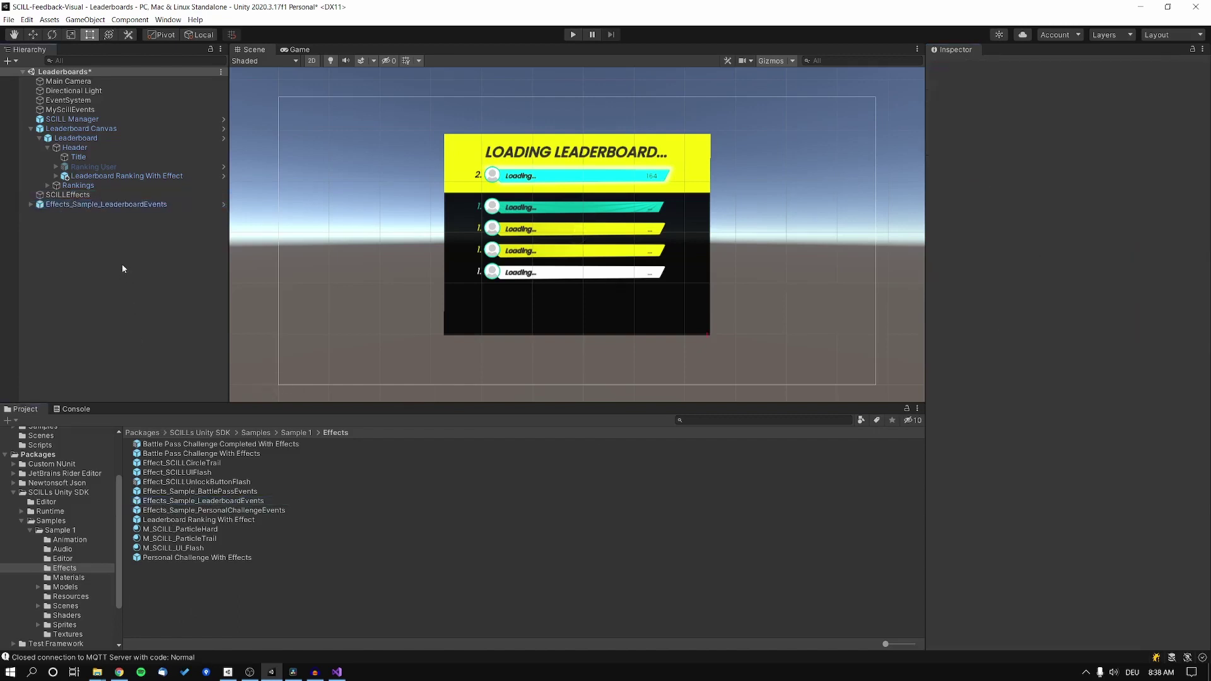
Step: Delete the SCILLEffects object and paste the copied Leaderboard Id into the SCILL Leaderboard Events component of Effects_Sample_LeaderboardEvents
left_click(69, 194)
key("Delete")
left_click(102, 195)
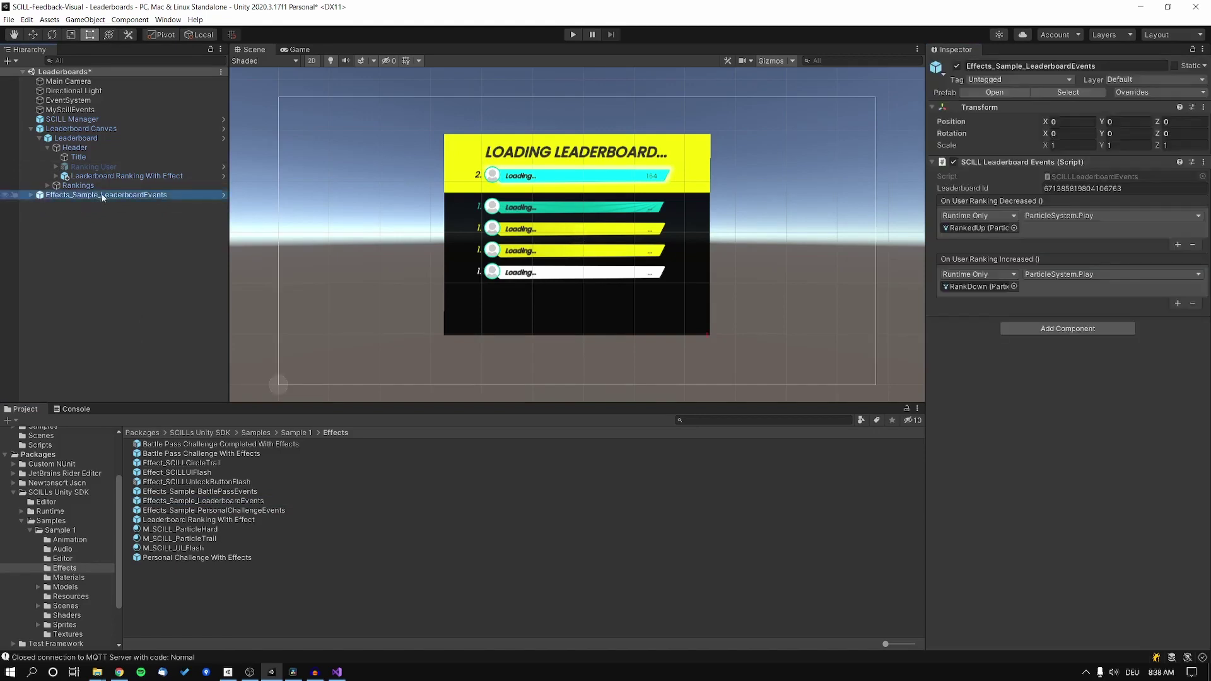
left_click(1129, 188)
key("ctrl+v")
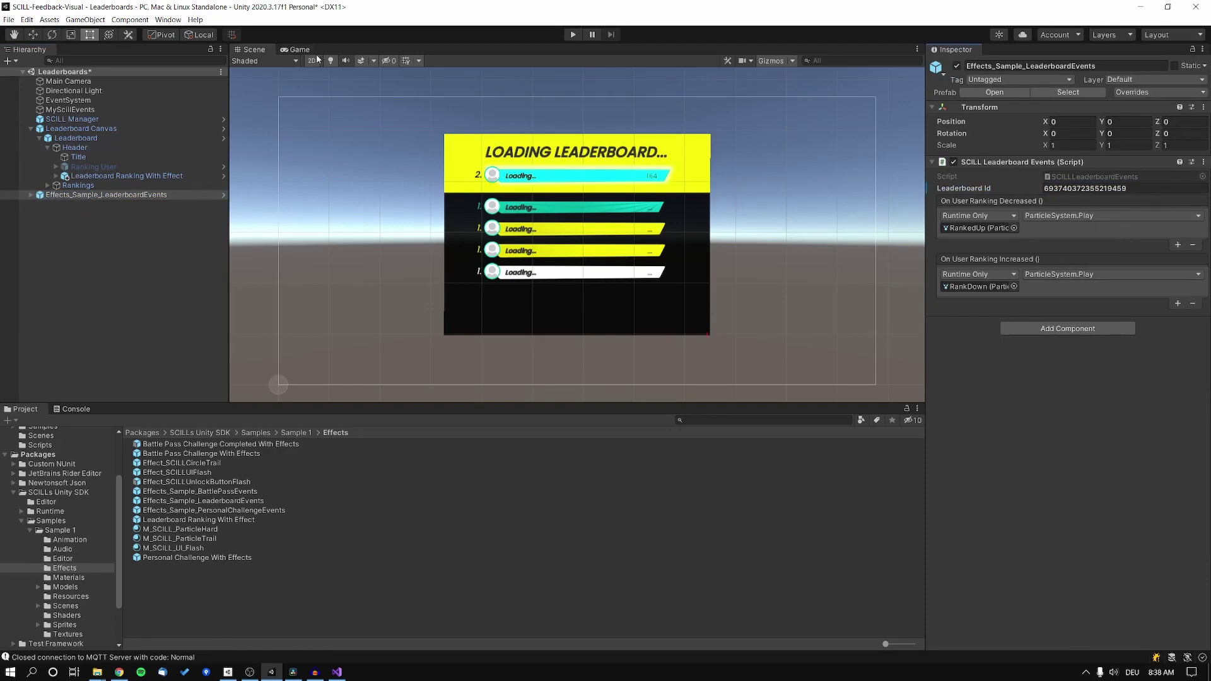
Step: Move the Leaderboard panel to the left side of the canvas, at about X -602 and Y 10, and narrow it from its right edge
left_click(99, 138)
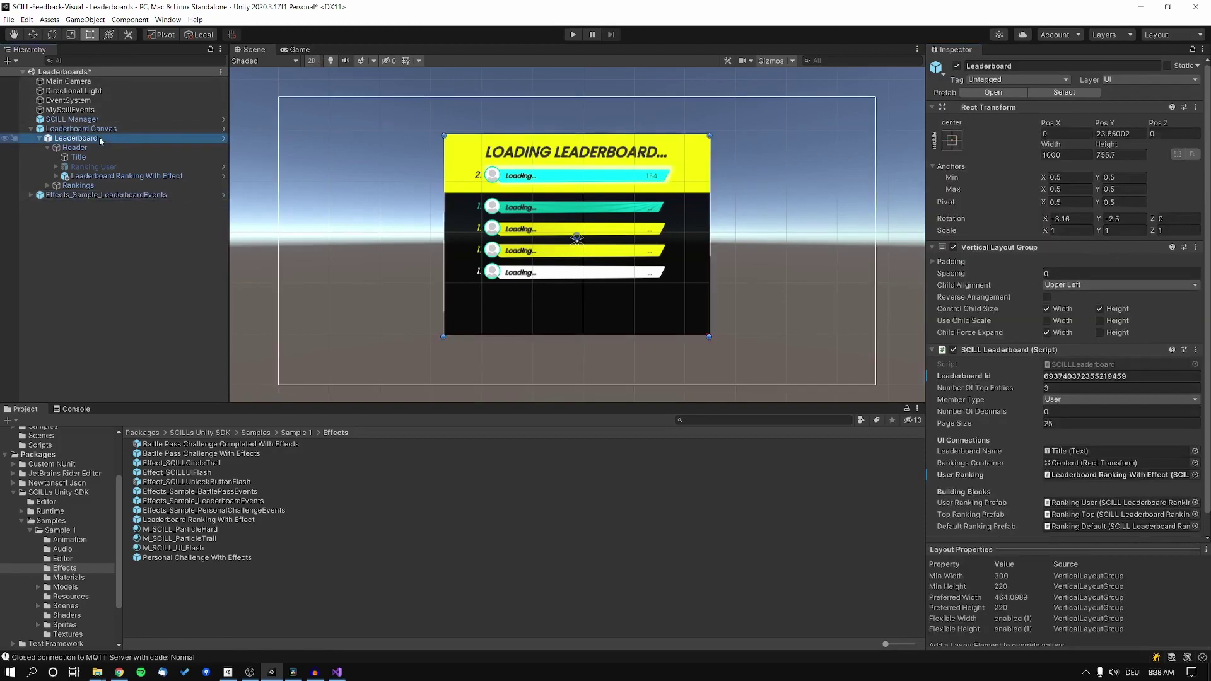
left_click_drag(464, 178, 303, 182)
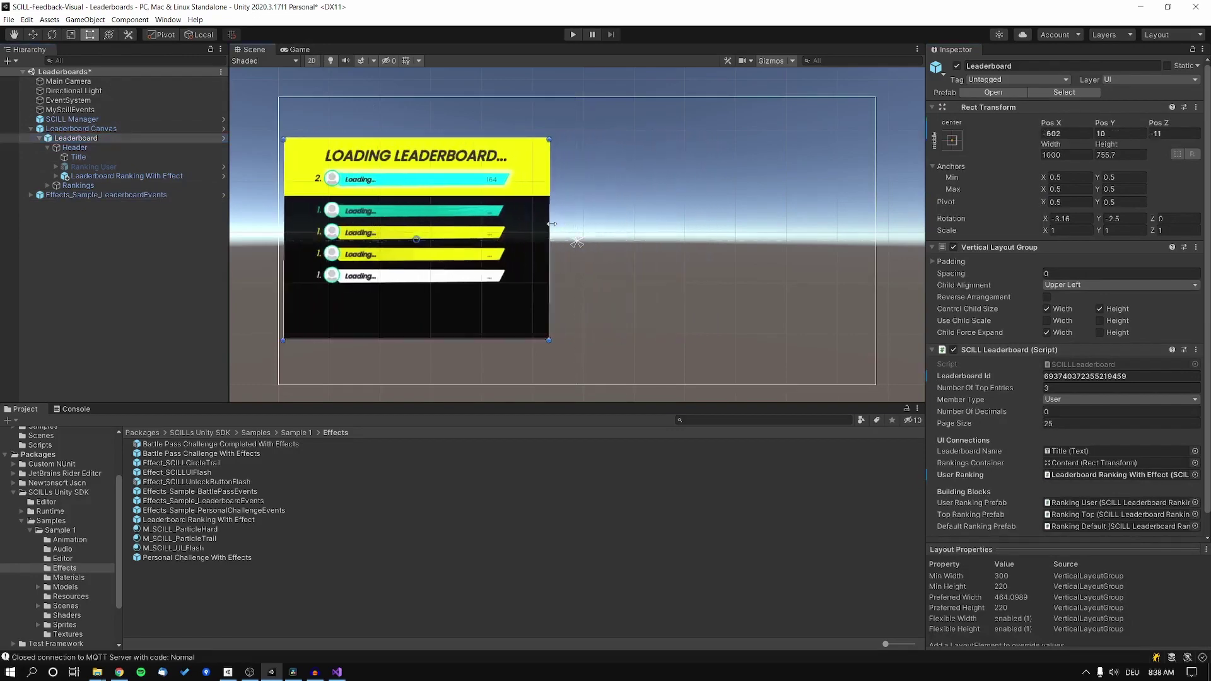
Step: Set the X position of the Effects_Sample_LeaderboardEvents object to 4
left_click(99, 198)
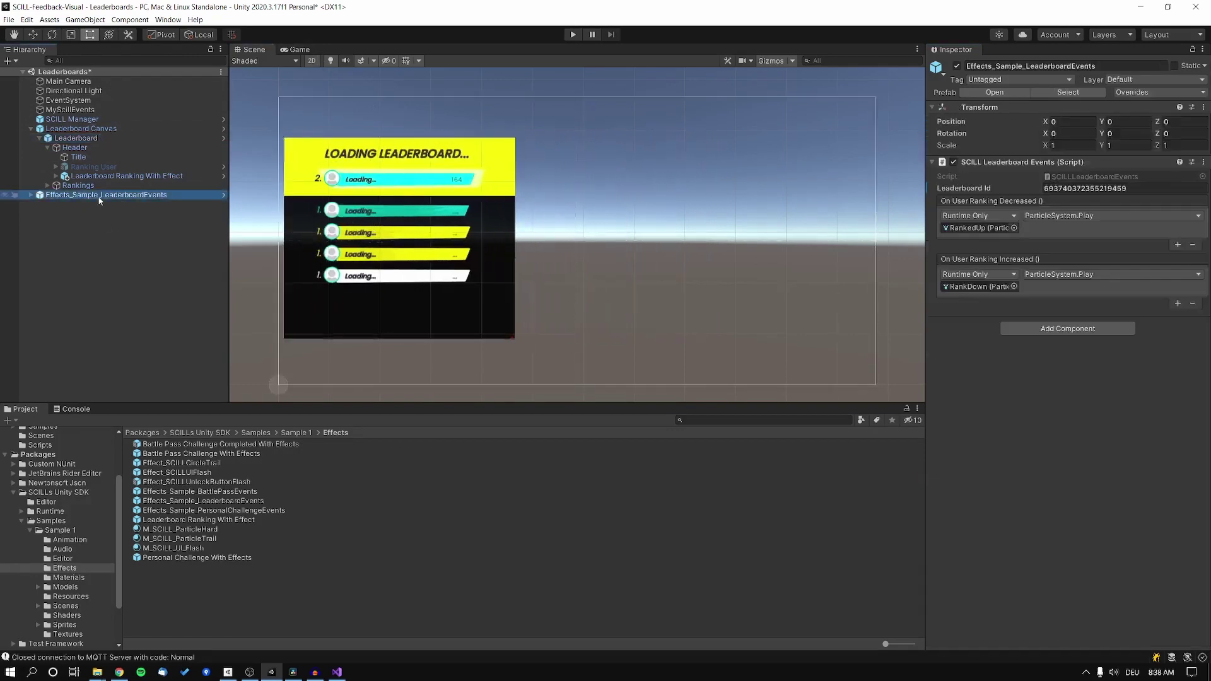
left_click(312, 60)
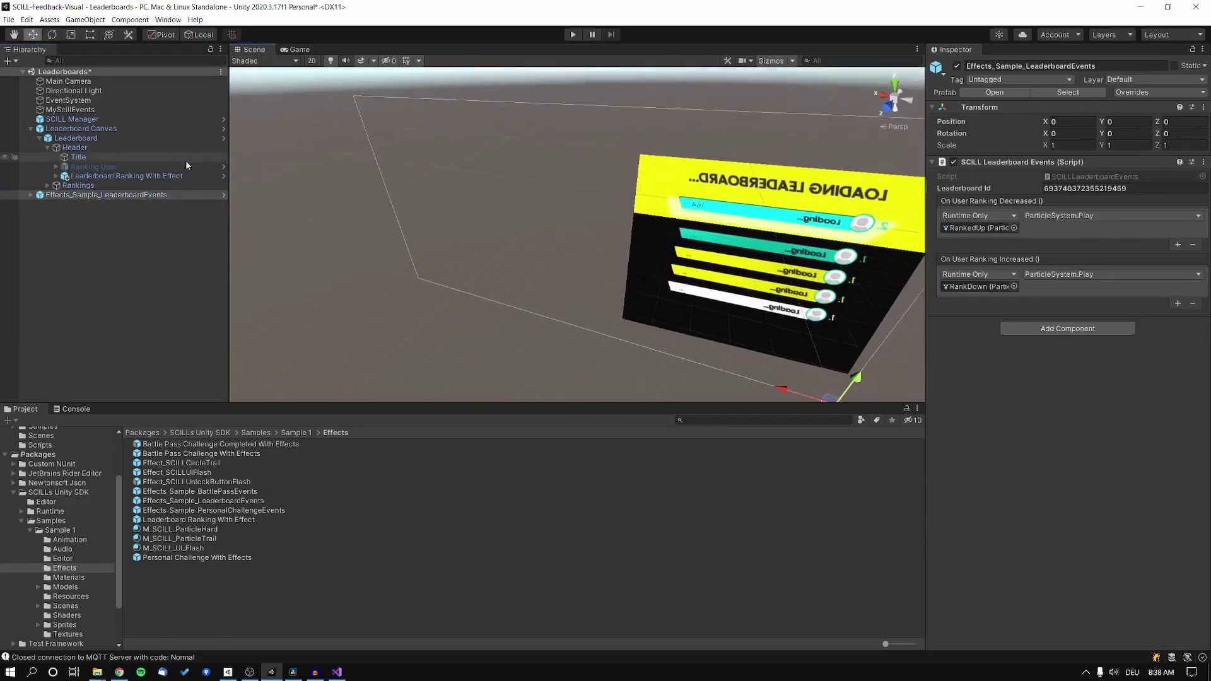
double_click(162, 194)
left_click_drag(792, 284, 442, 195, "alt")
left_click(105, 82)
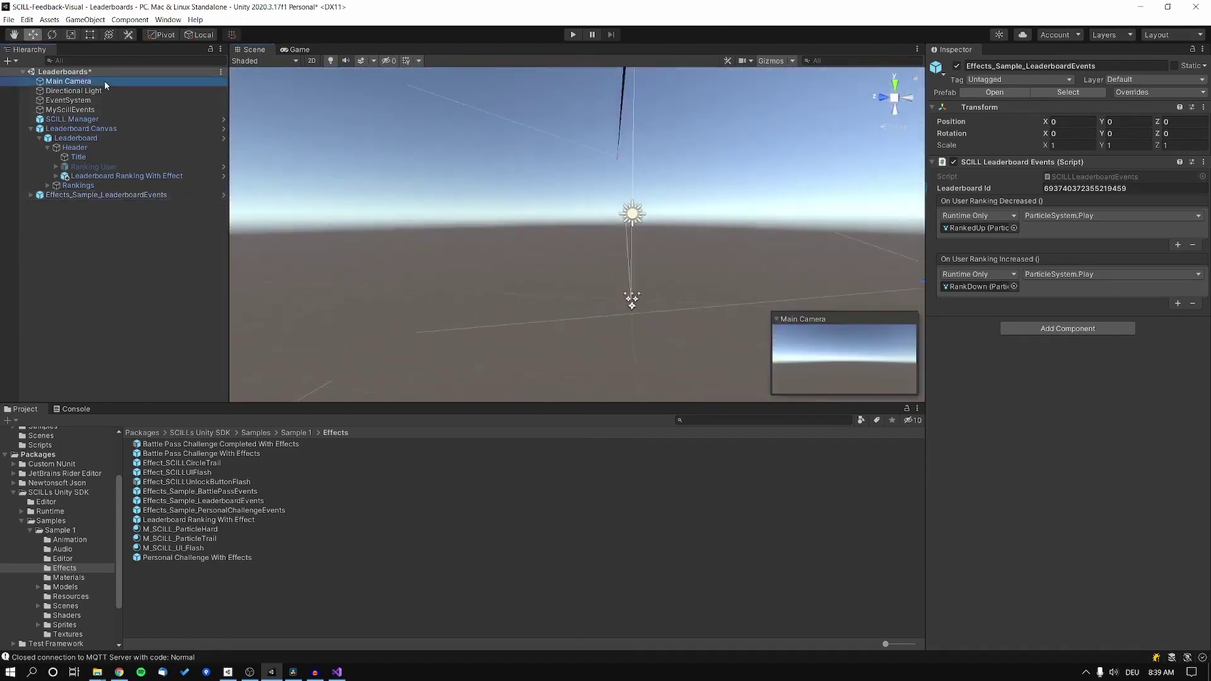
left_click_drag(571, 203, 782, 249, "alt")
left_click(106, 194)
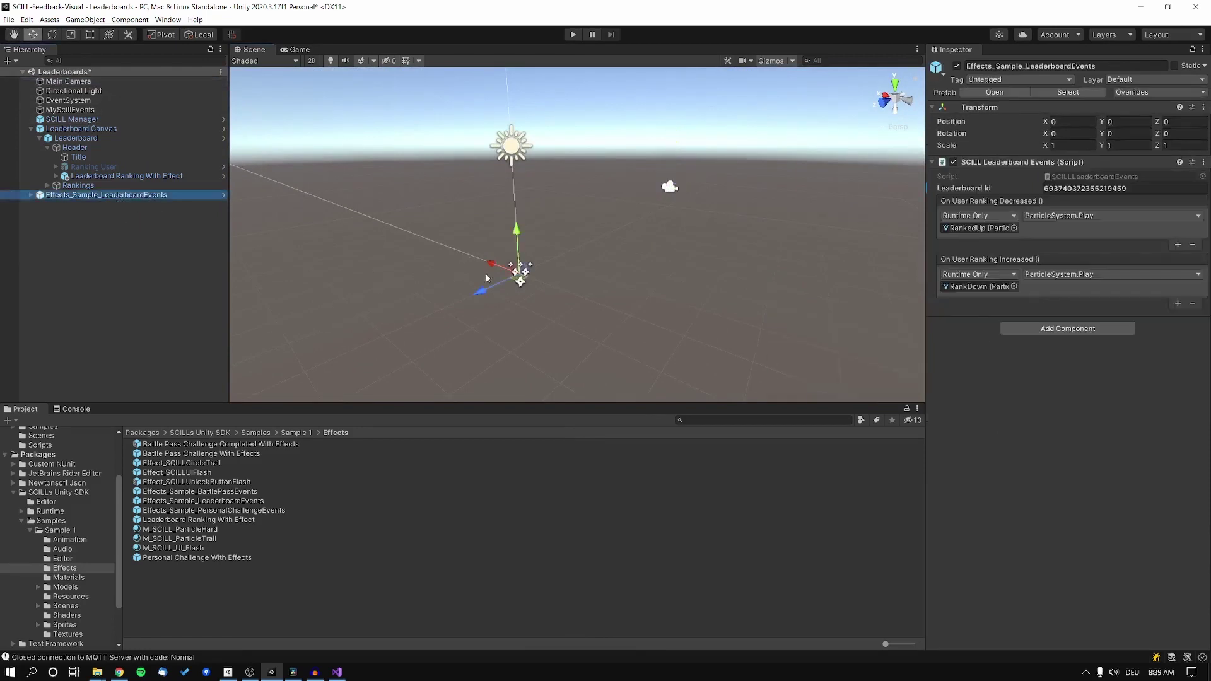
left_click(1071, 121)
type("4")
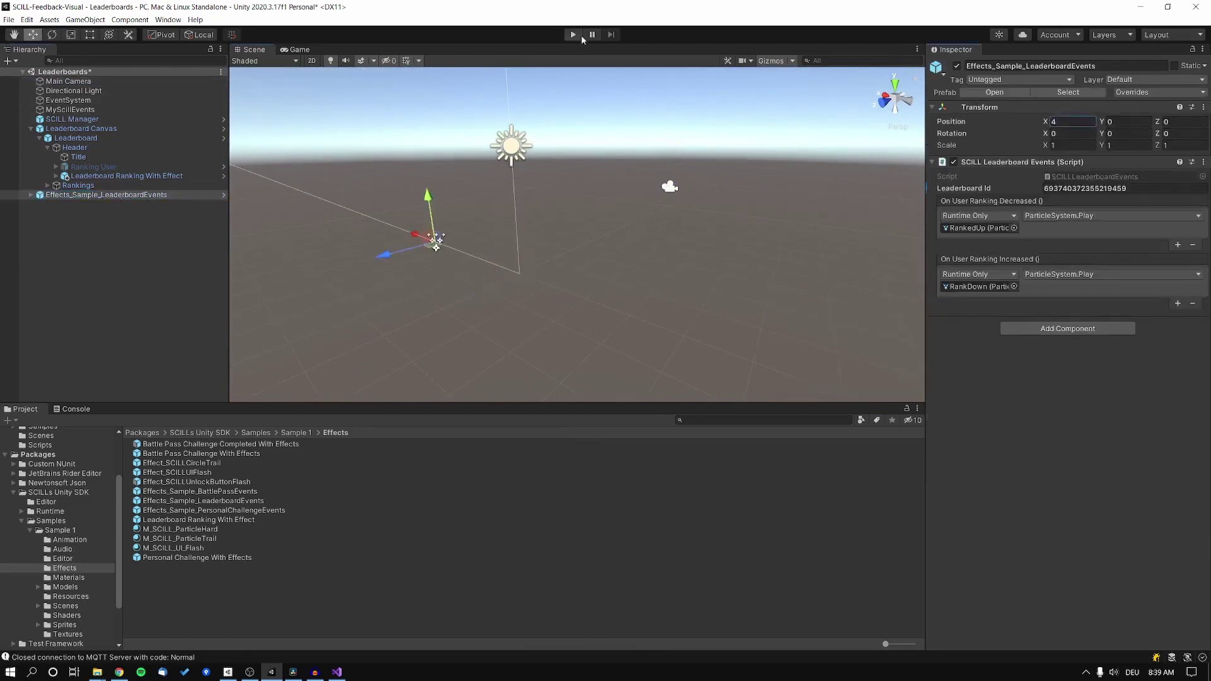
Step: Preview the RankDown and RankedUp particle effects in the Game view and check which one each ranking event plays
left_click(297, 50)
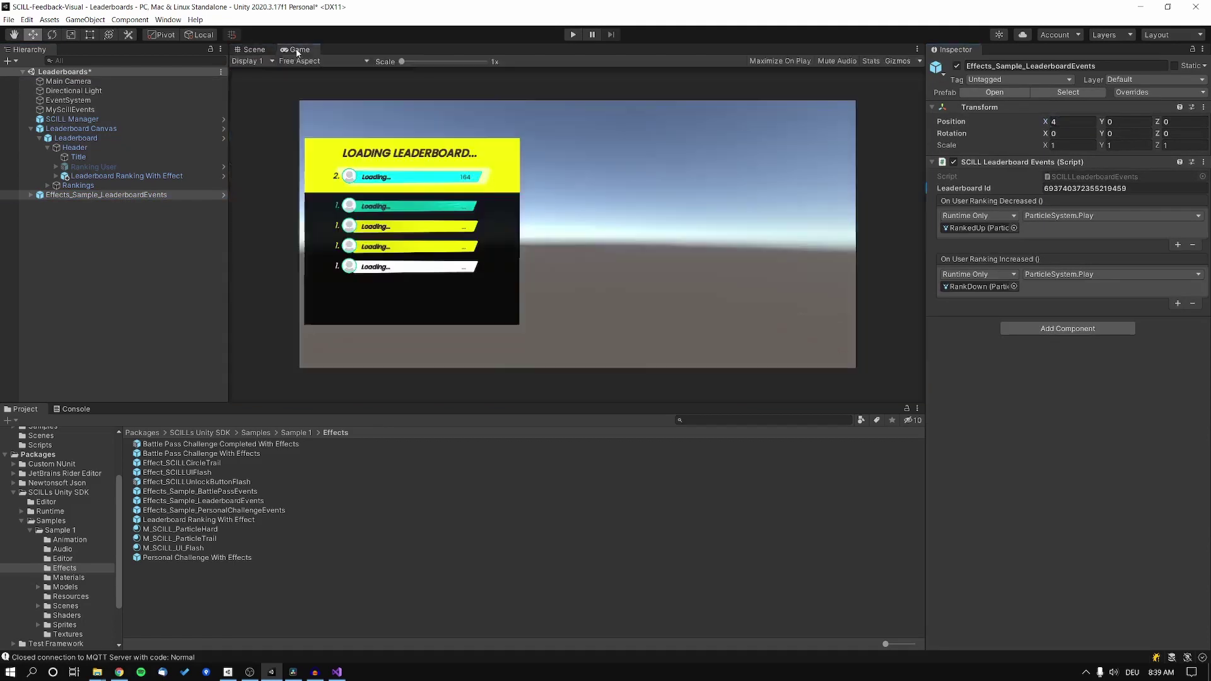
left_click(30, 195)
left_click(71, 204)
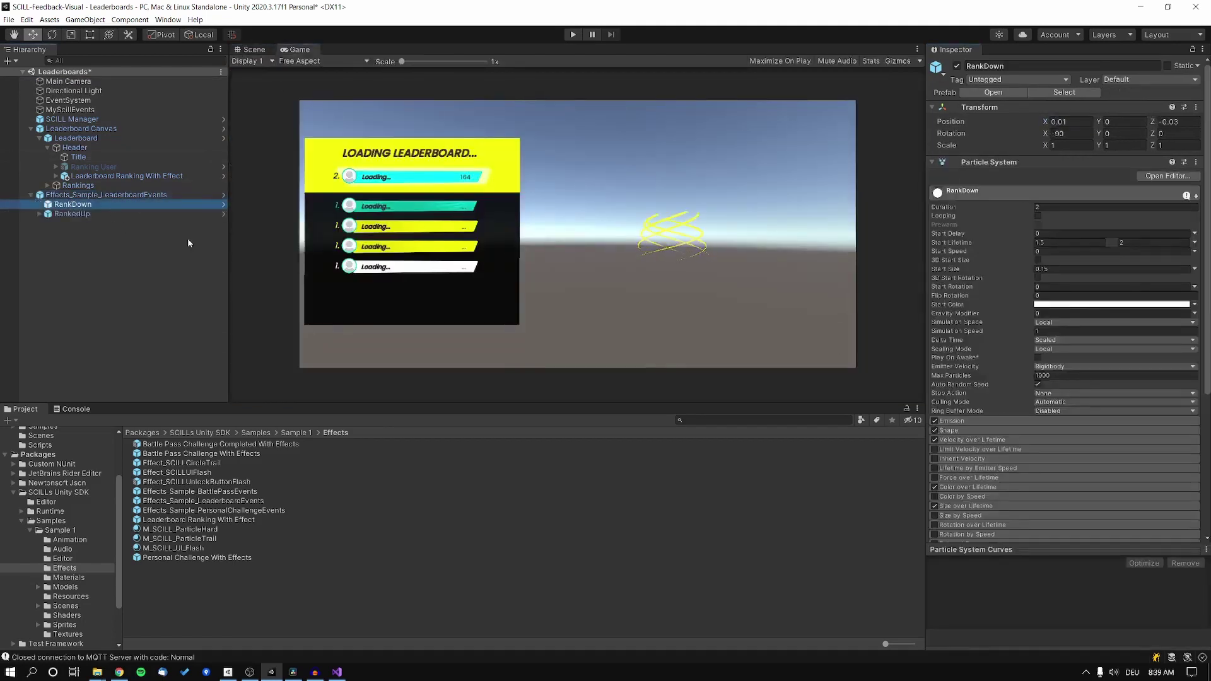
left_click(689, 160)
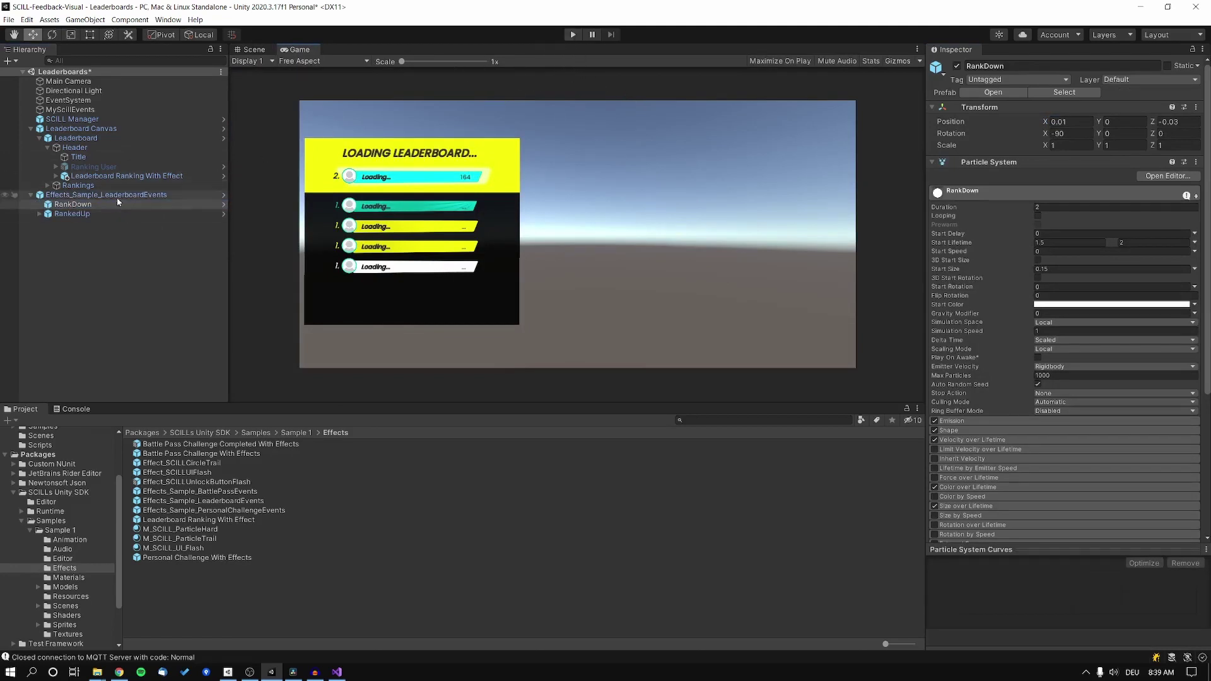
left_click(201, 194)
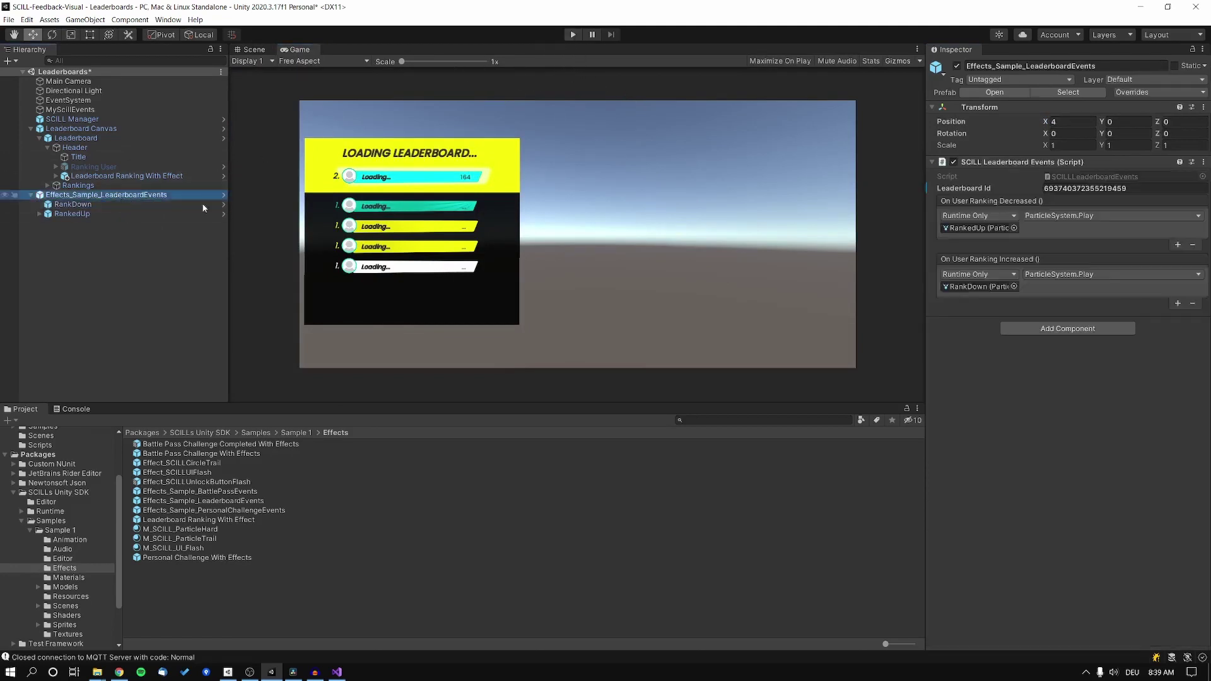
left_click(990, 229)
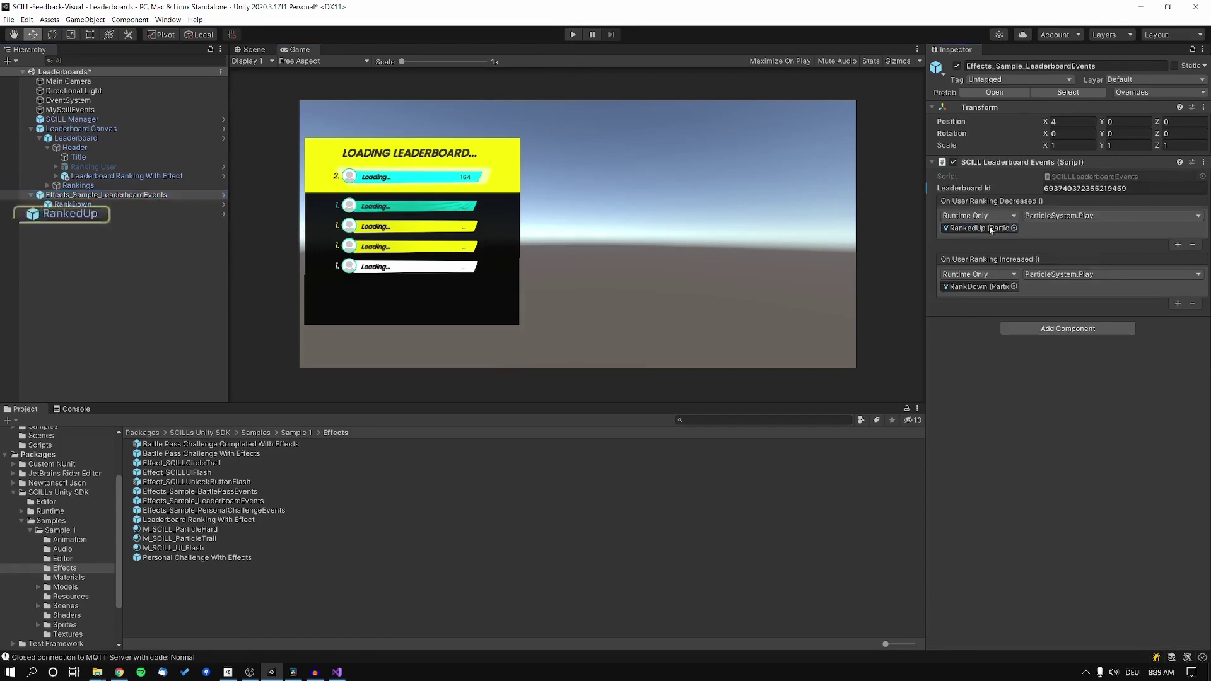
left_click(82, 214)
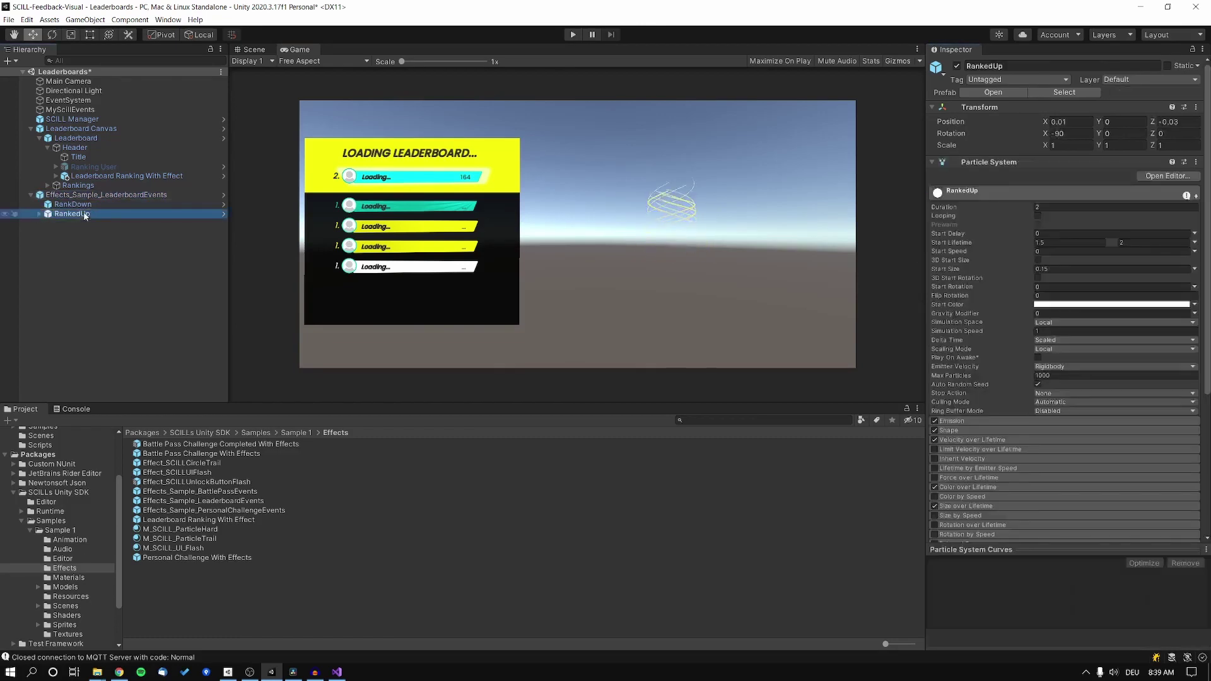
left_click(79, 206)
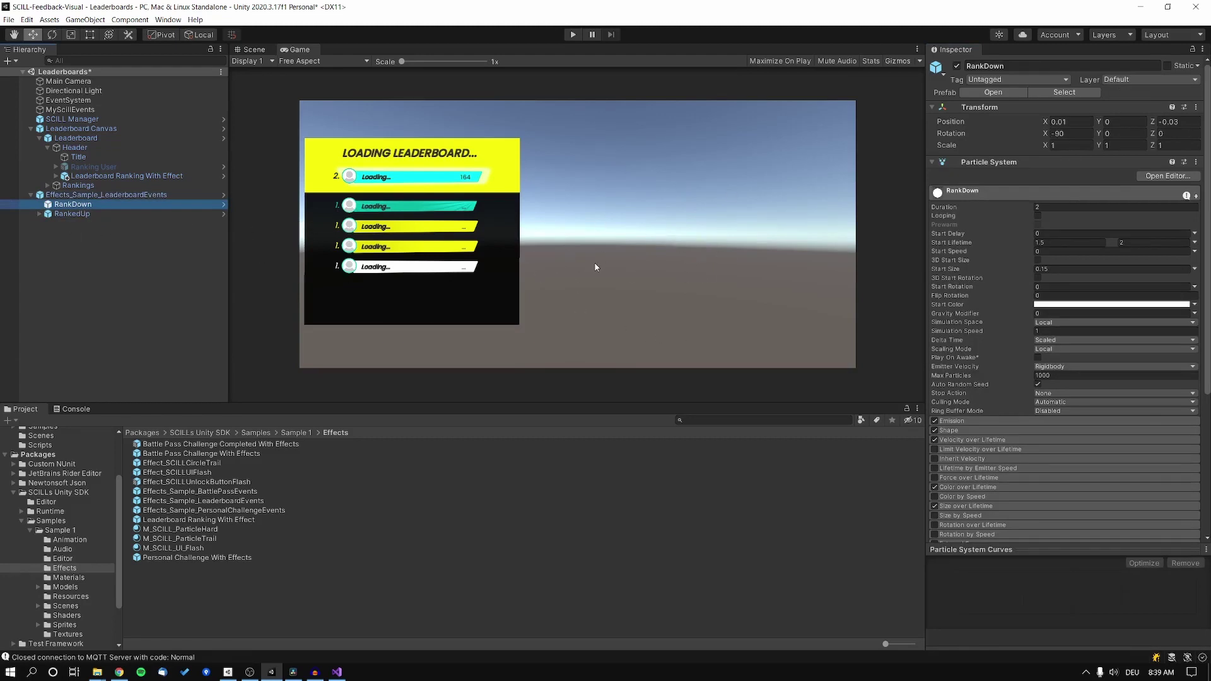
Step: Play-test the Leaderboards scene while scrolling through the rankings, stop it, and inspect the event settings of Effects_Sample_LeaderboardEvents
left_click(572, 36)
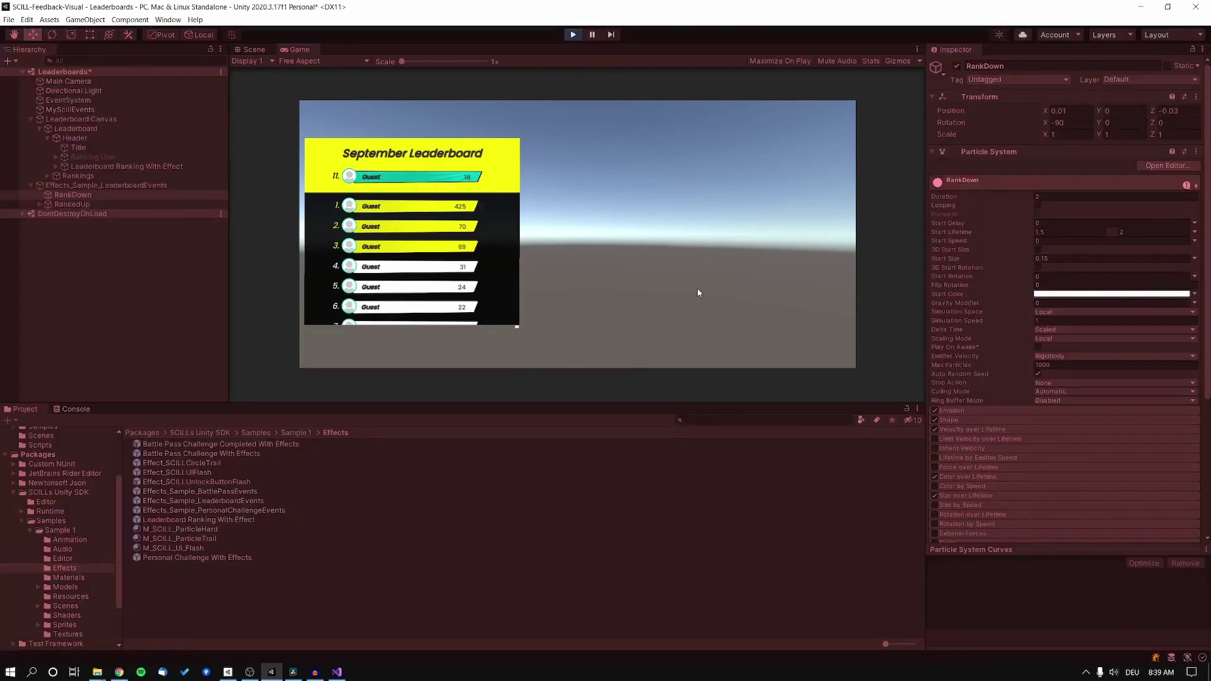
scroll(433, 273, "down", 5)
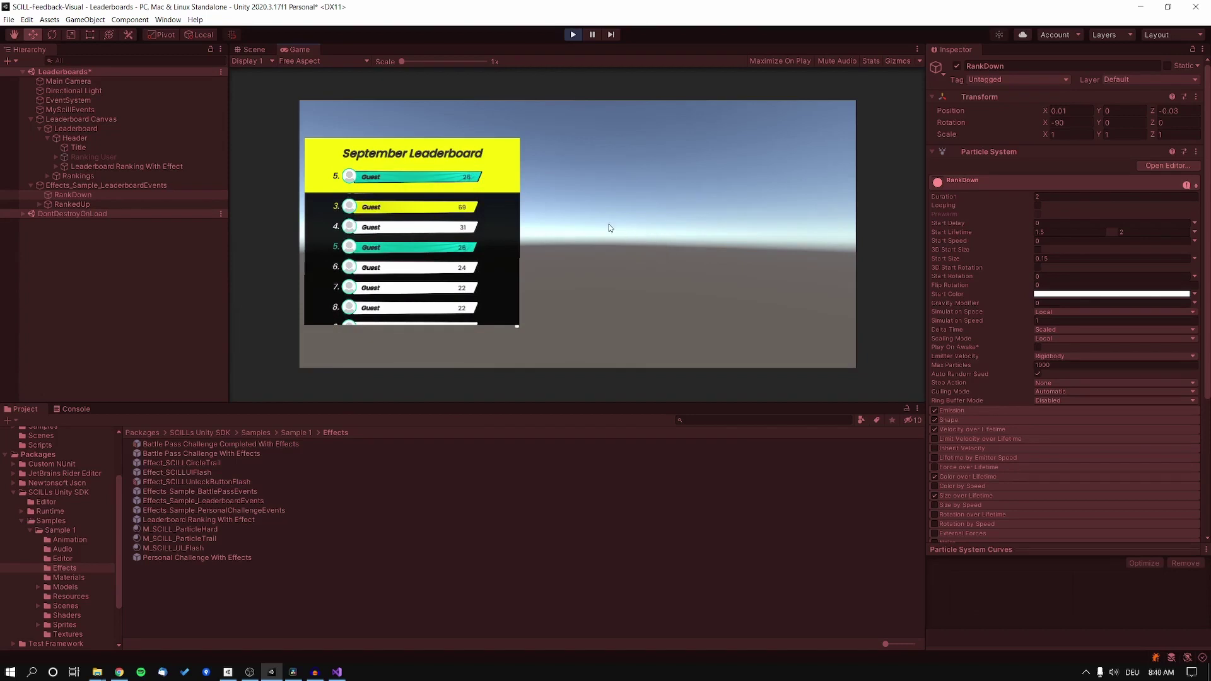
left_click(573, 35)
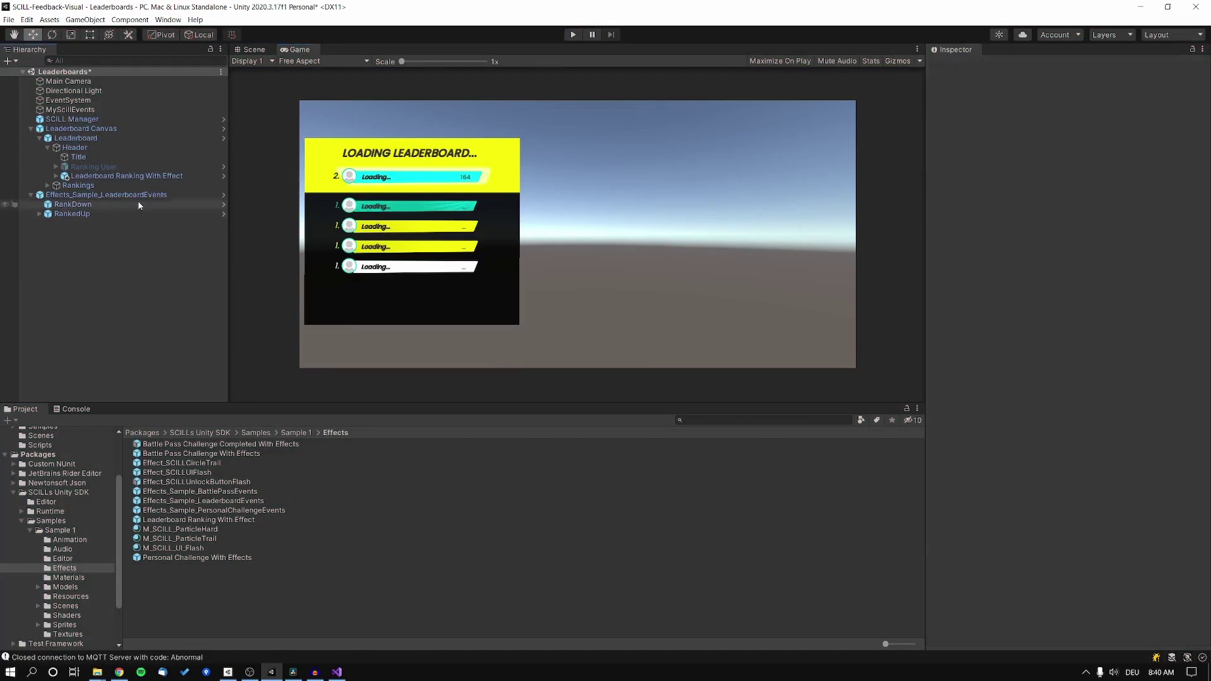
left_click(147, 195)
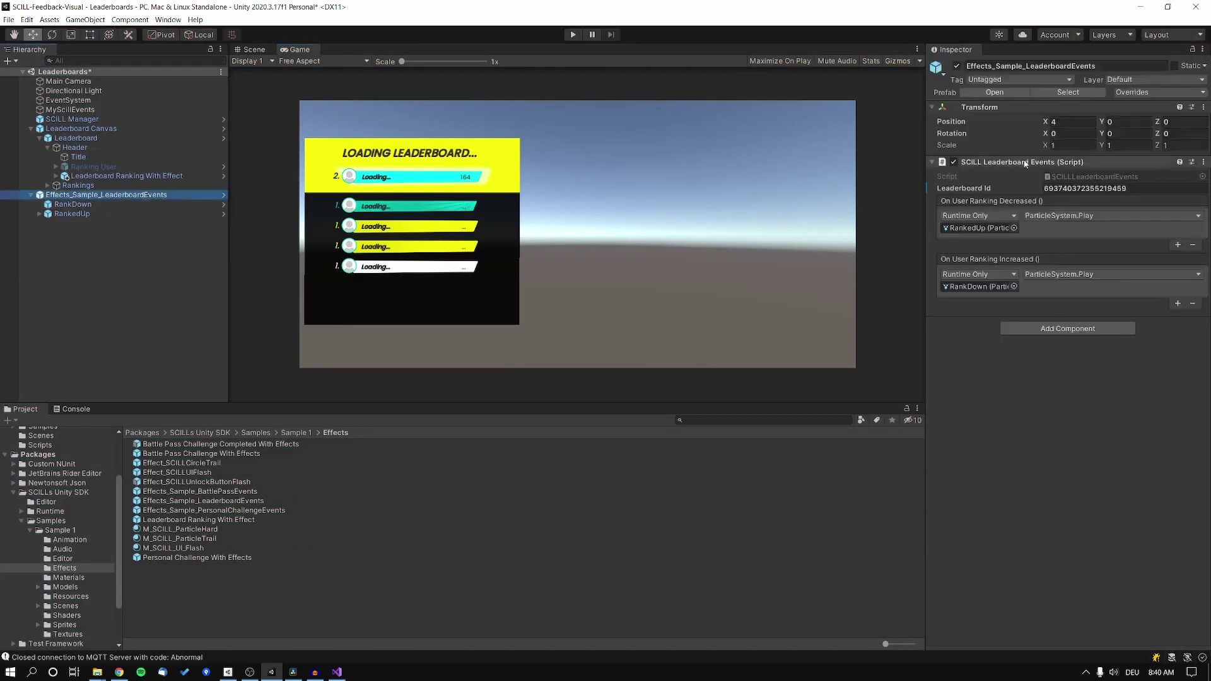